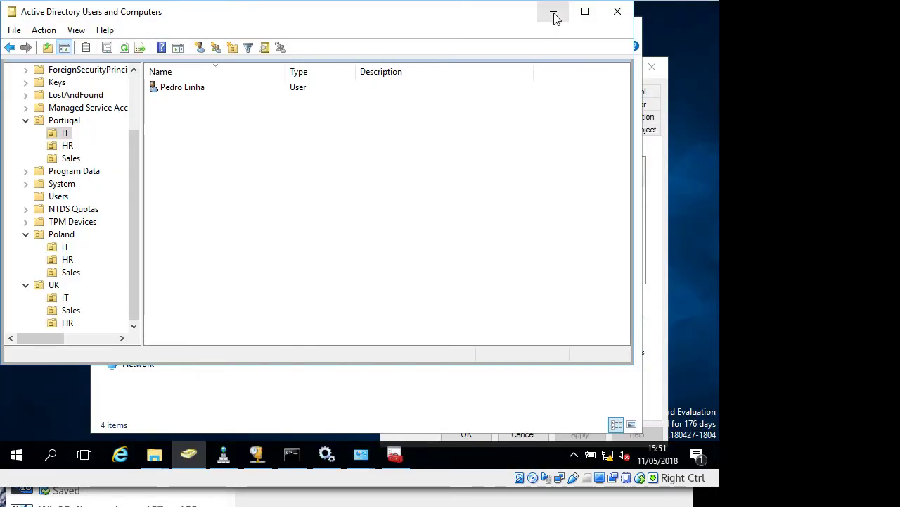
Minimize the directory and shares windows, and close the user properties dialog and sharing wizard
click(555, 16)
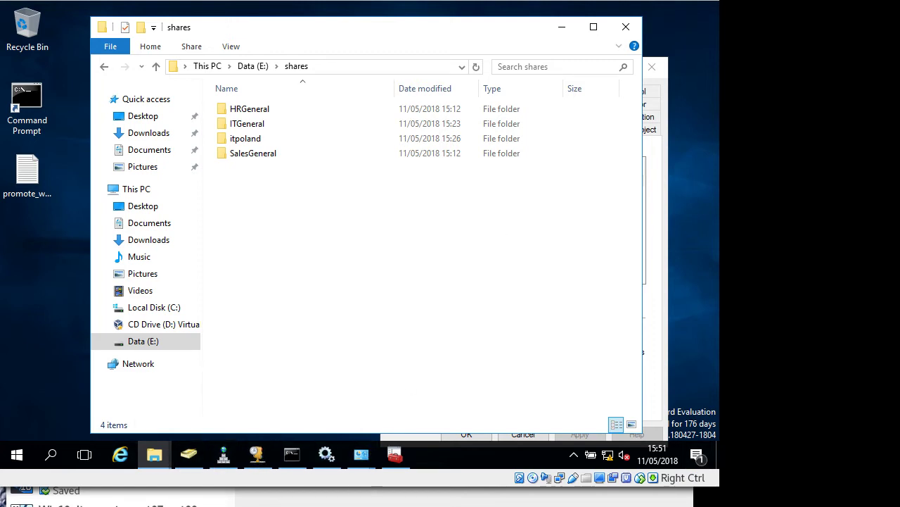
click(562, 31)
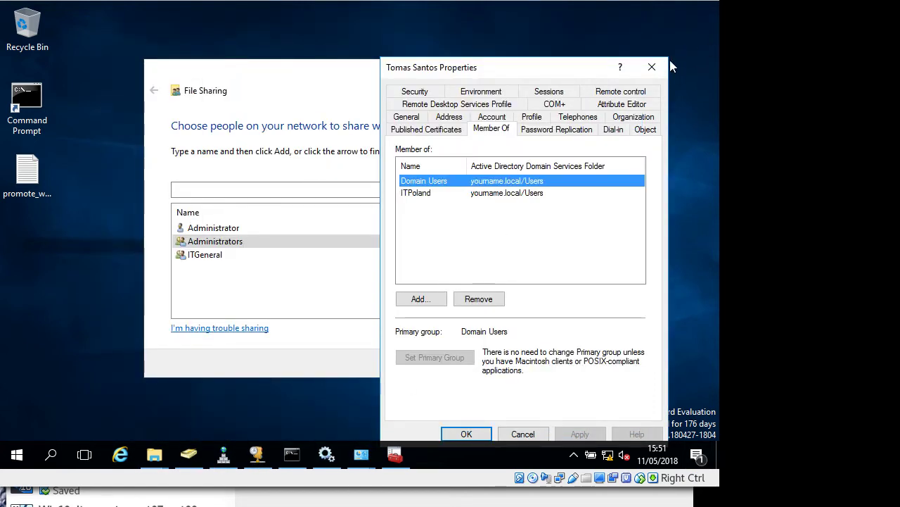
click(651, 66)
click(559, 69)
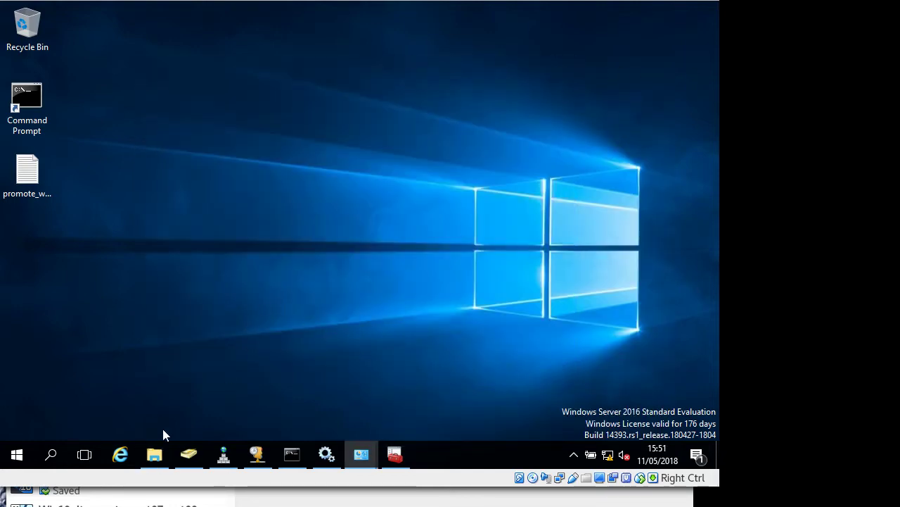
Start Server Manager and launch Group Policy Management from its Tools menu, relaunching it once
click(22, 461)
click(287, 148)
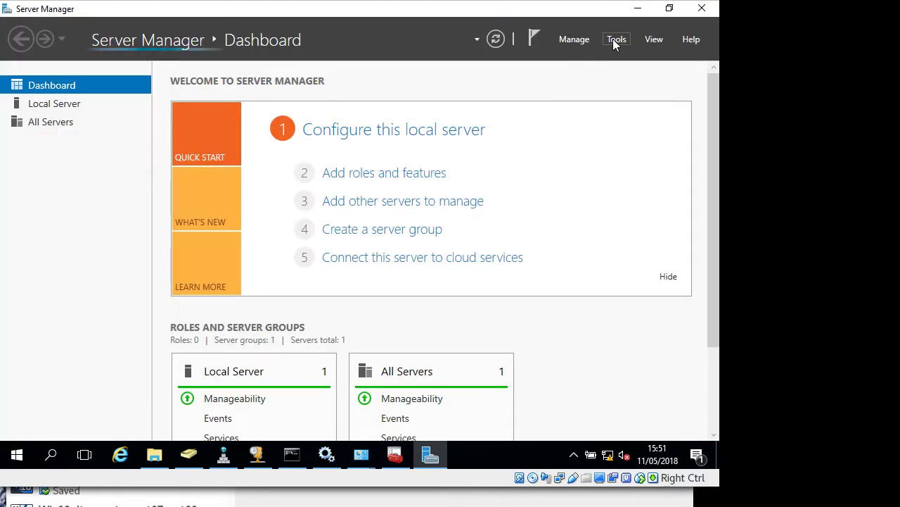
click(614, 41)
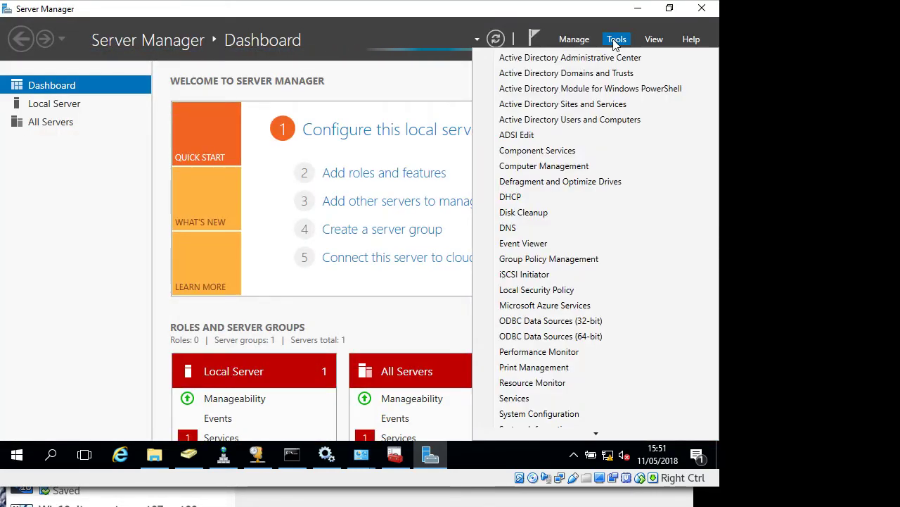
click(567, 262)
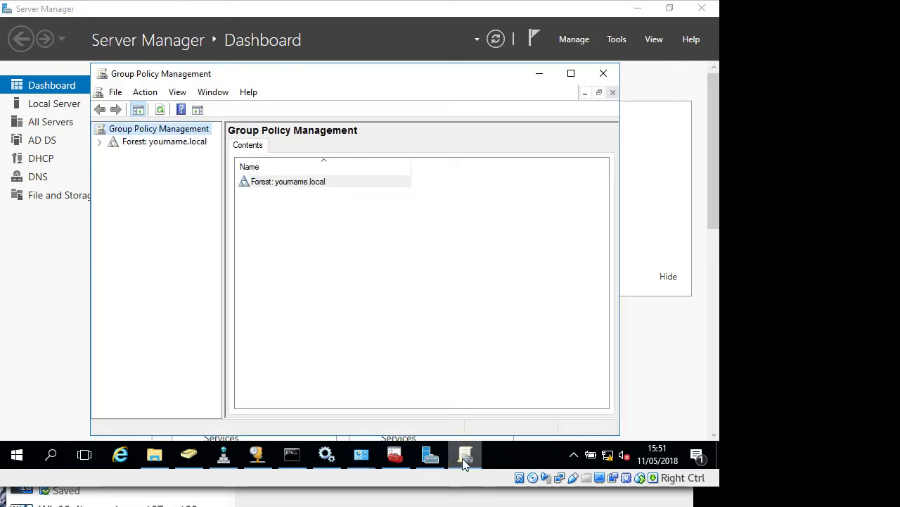
click(605, 74)
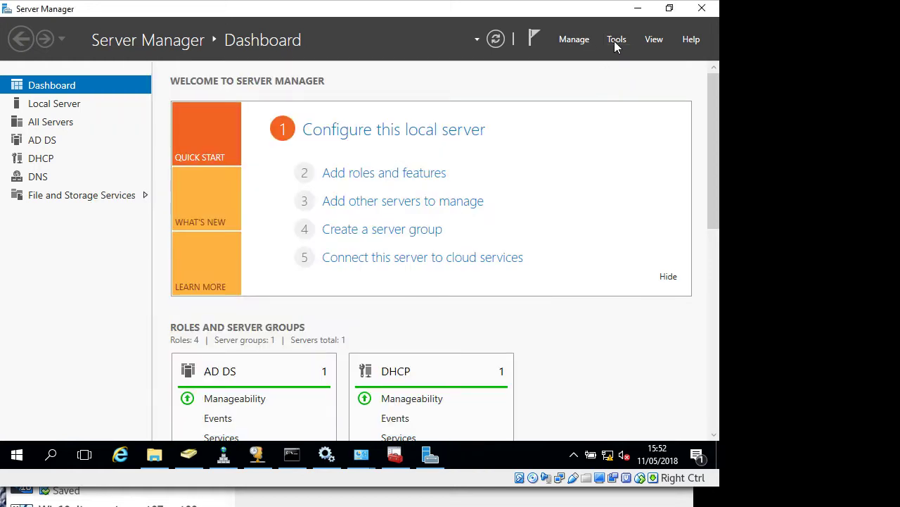
click(617, 39)
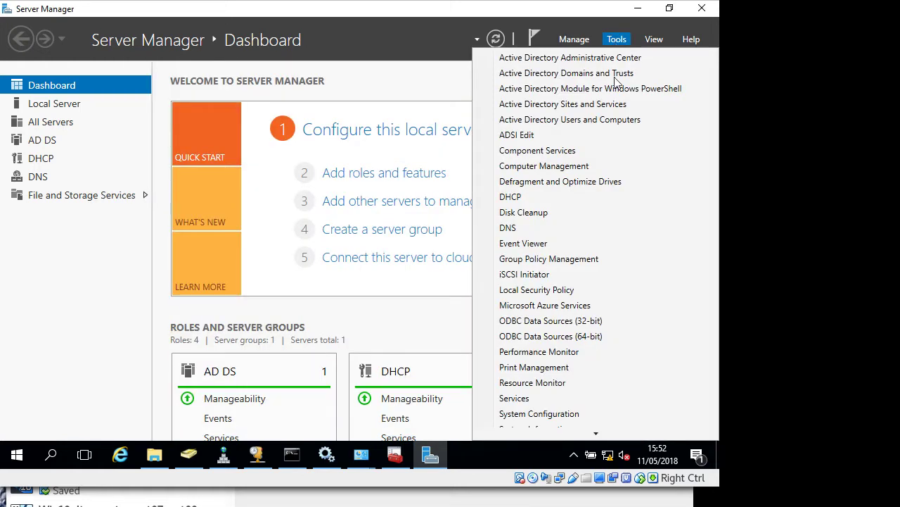
click(588, 259)
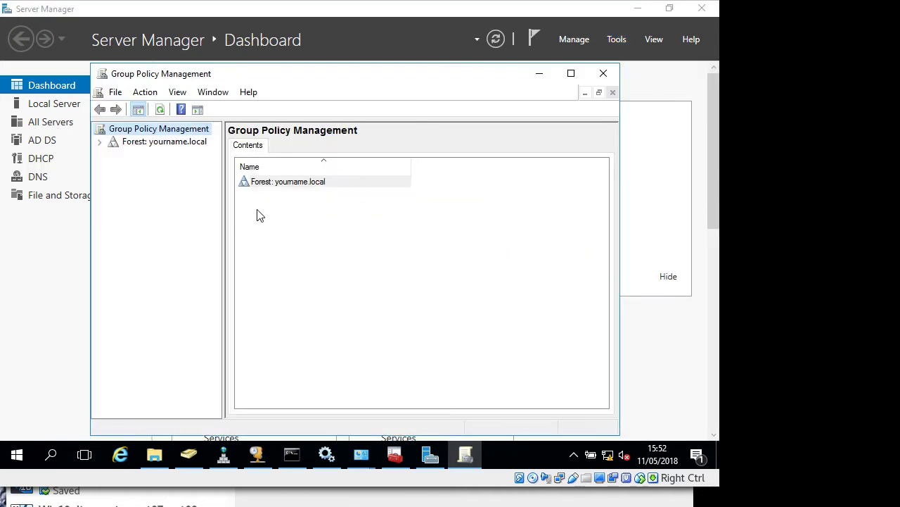
Expand the forest down to yourname.local and widen the tree pane and console window
click(100, 143)
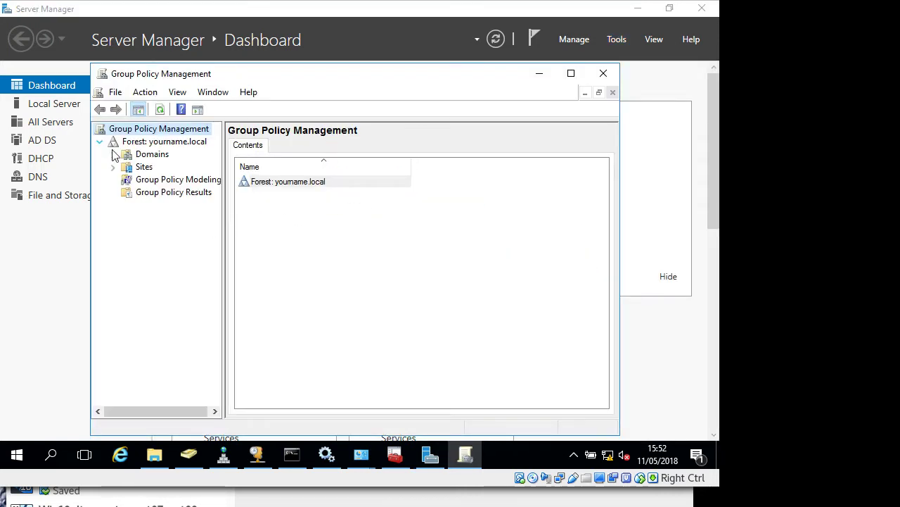
click(134, 144)
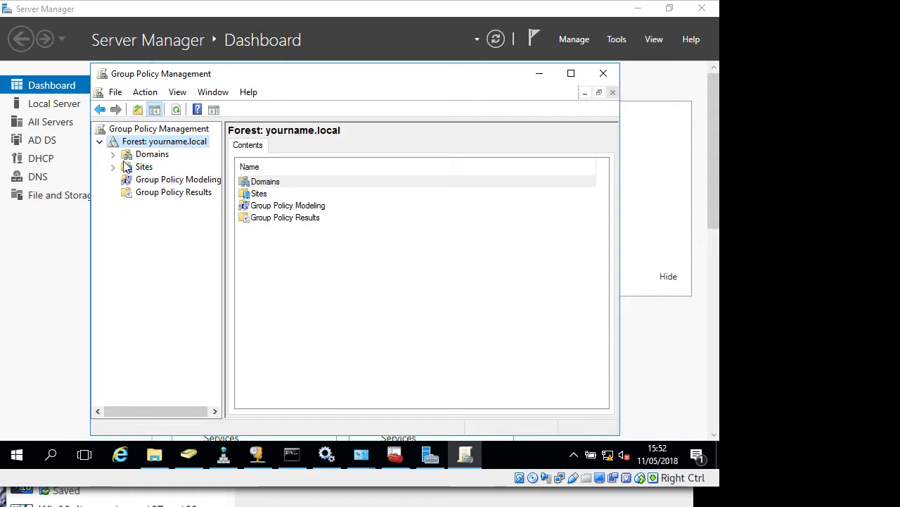
click(113, 154)
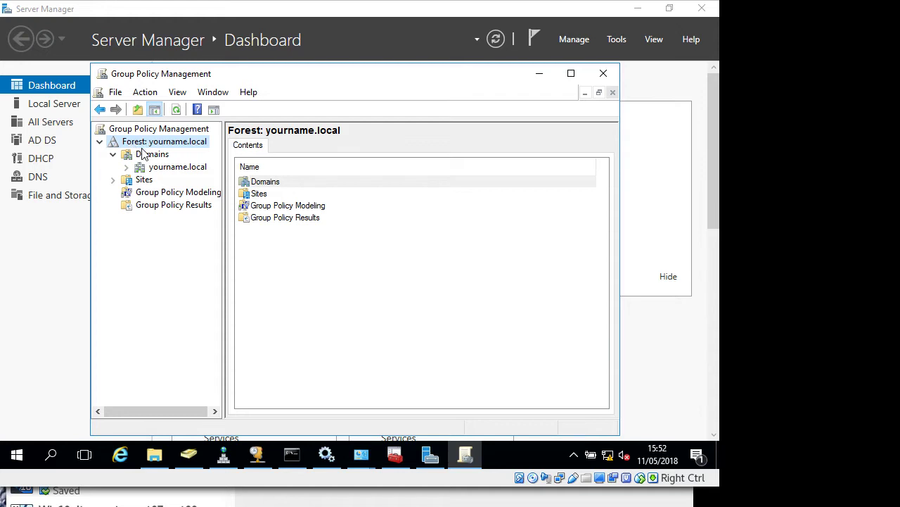
click(125, 167)
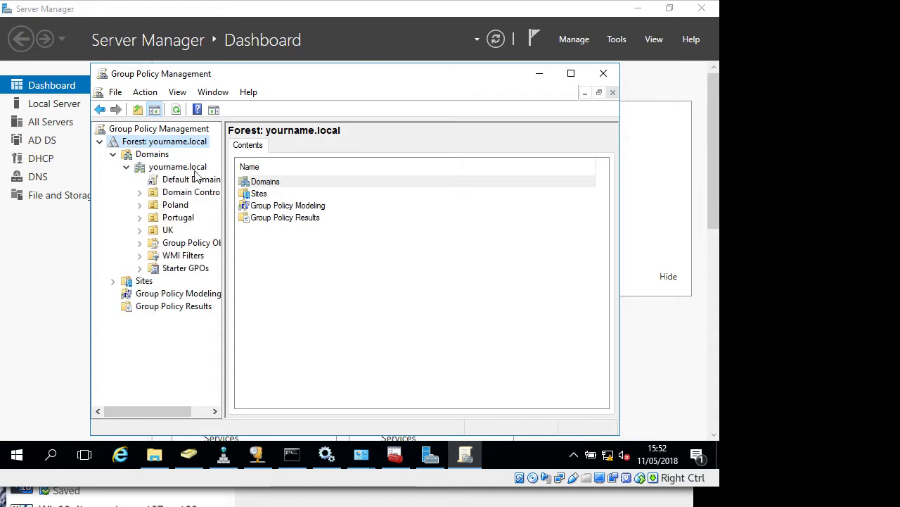
click(144, 281)
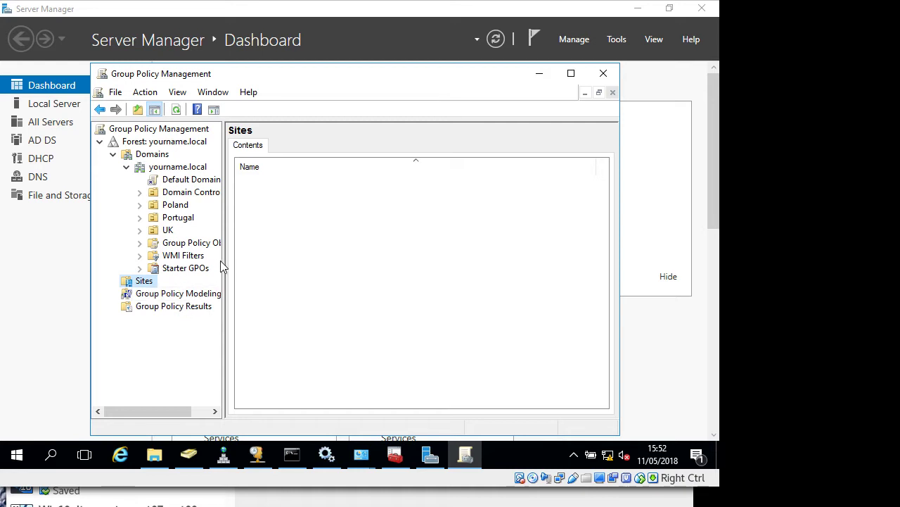
drag(259, 260, 260, 260)
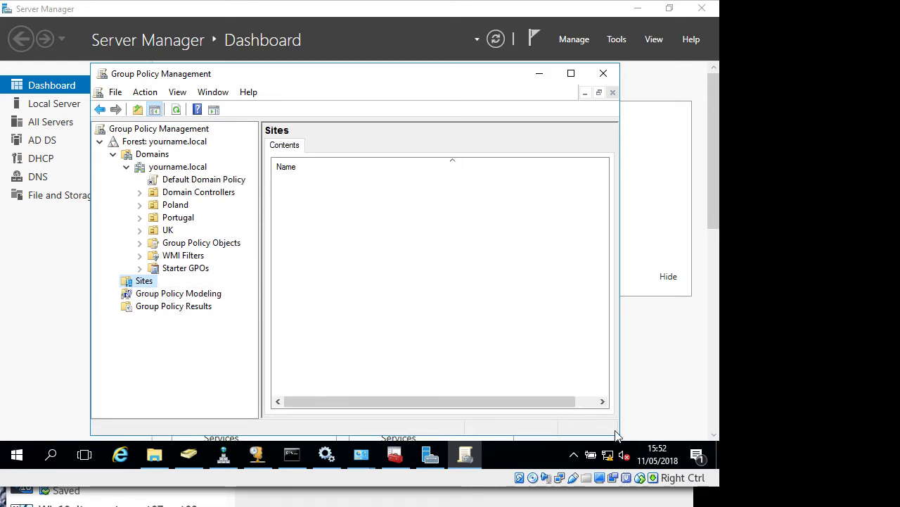
drag(617, 434, 665, 443)
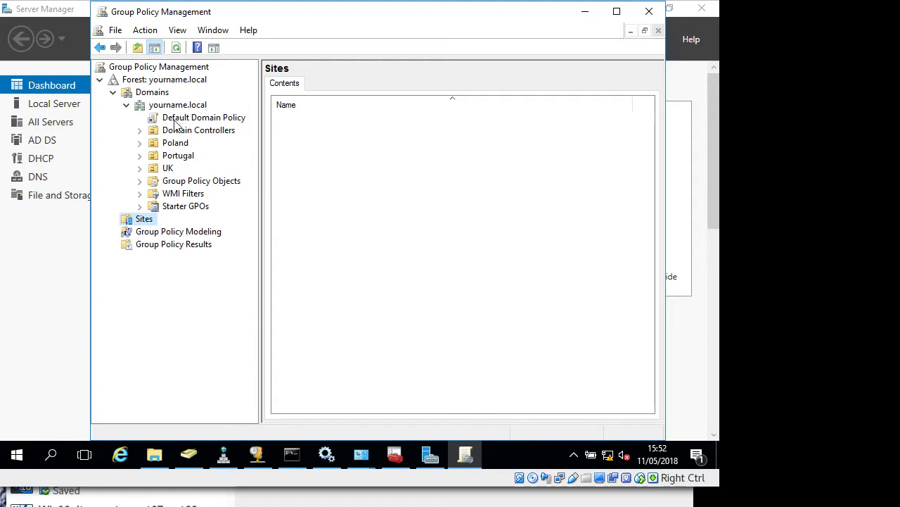
Inspect the Default Domain Policy link and the Default Domain Controllers Policy linked to Domain Controllers
click(175, 121)
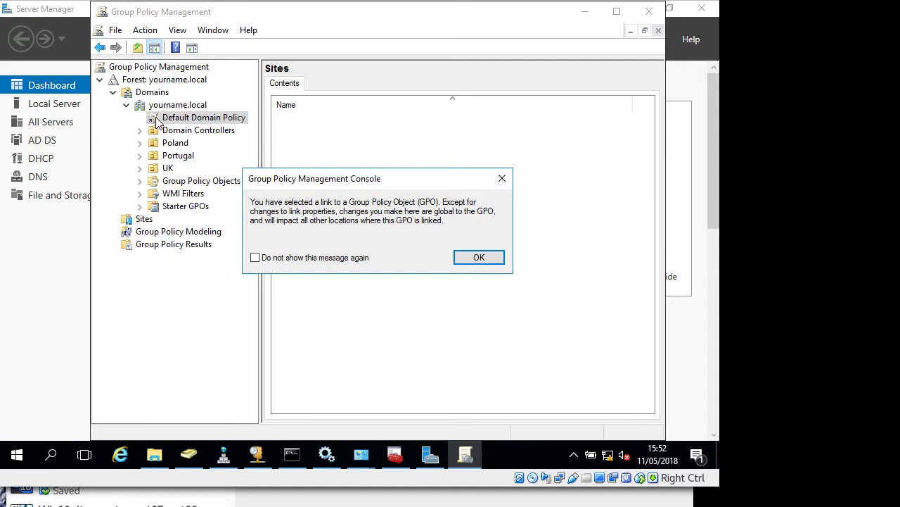
click(486, 256)
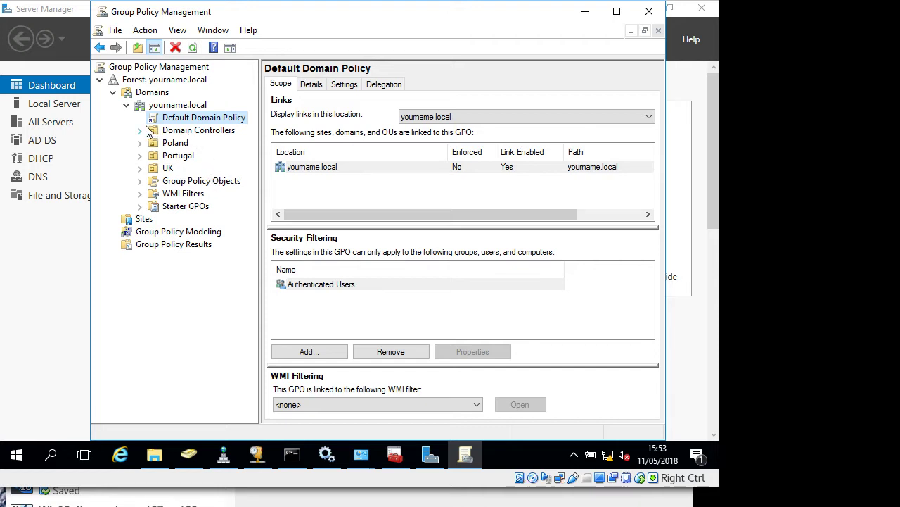
click(139, 130)
click(185, 131)
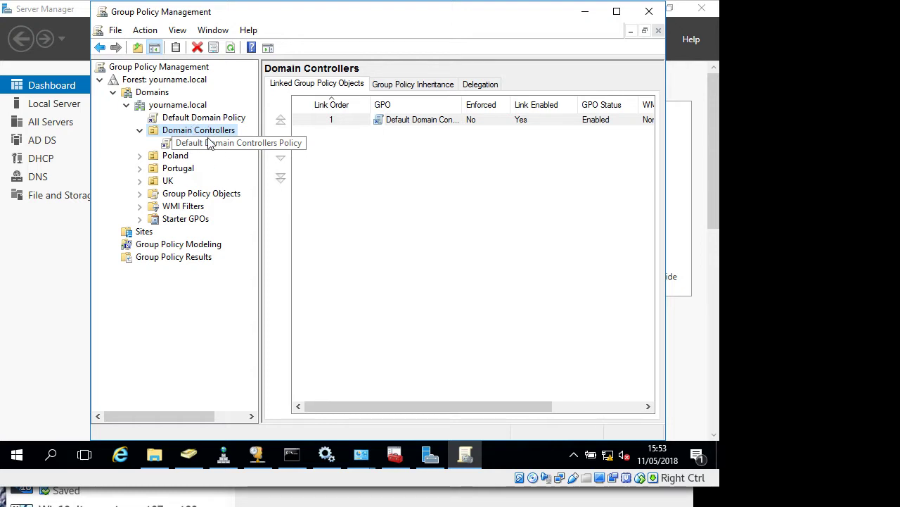
Expand Poland, Portugal and UK along with their HR, IT and Sales units
click(140, 156)
click(140, 206)
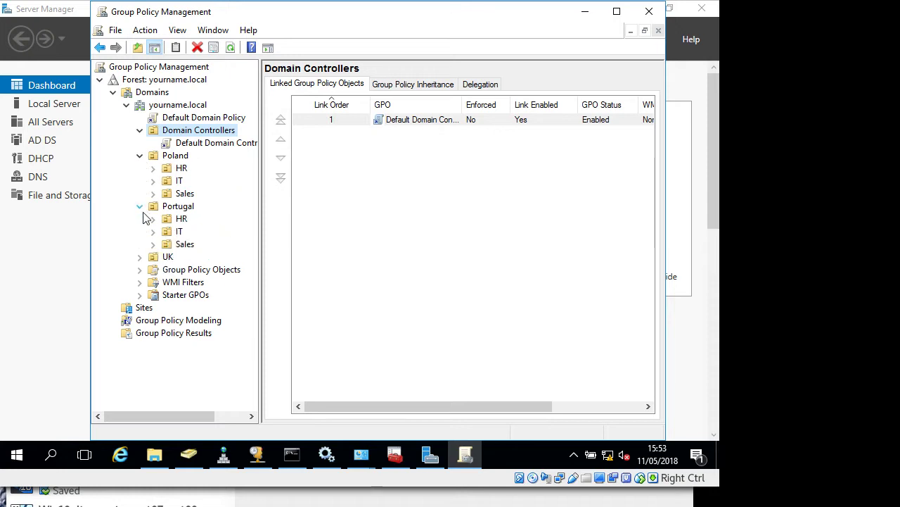
click(139, 257)
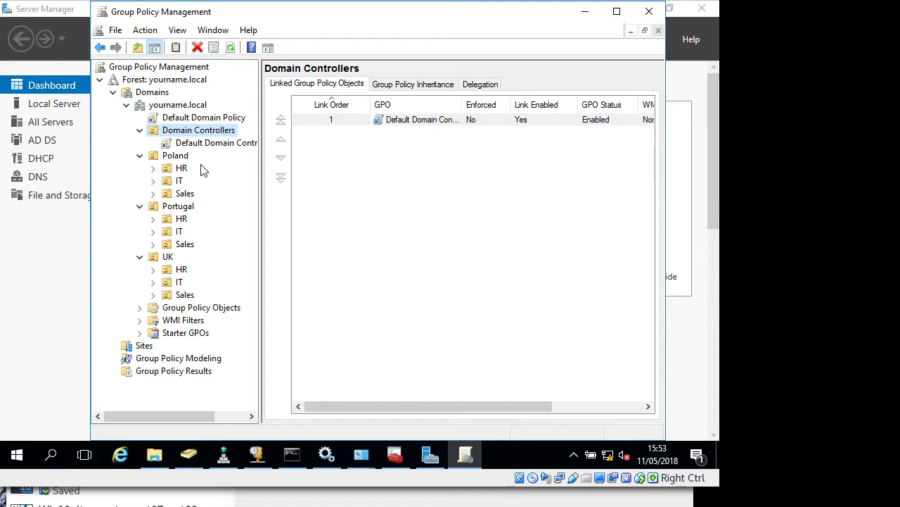
click(153, 168)
click(153, 181)
click(152, 194)
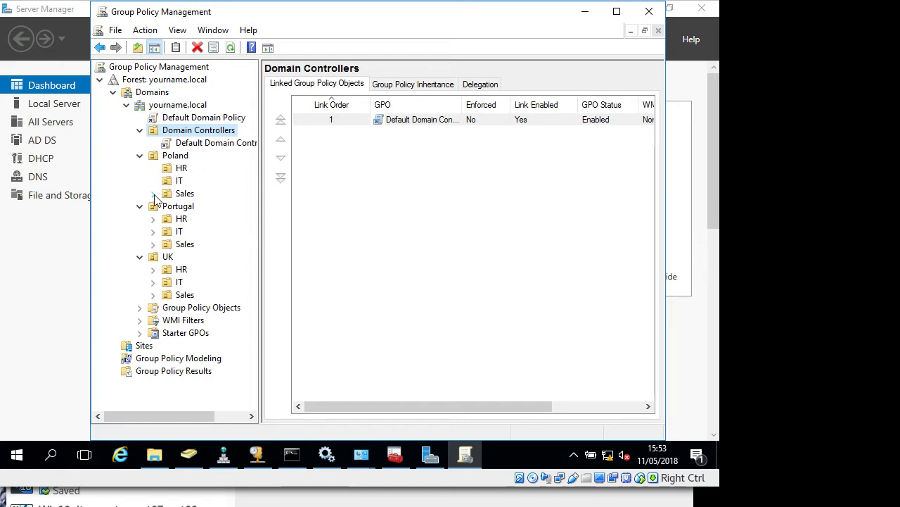
click(152, 219)
click(153, 231)
click(153, 244)
click(153, 269)
click(153, 282)
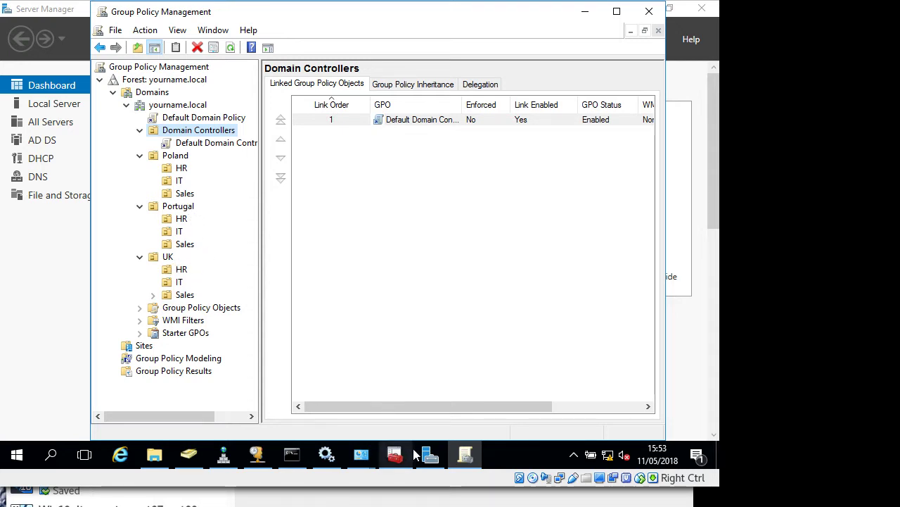
In Active Directory Users and Computers, move the window and turn off Advanced Features
click(189, 455)
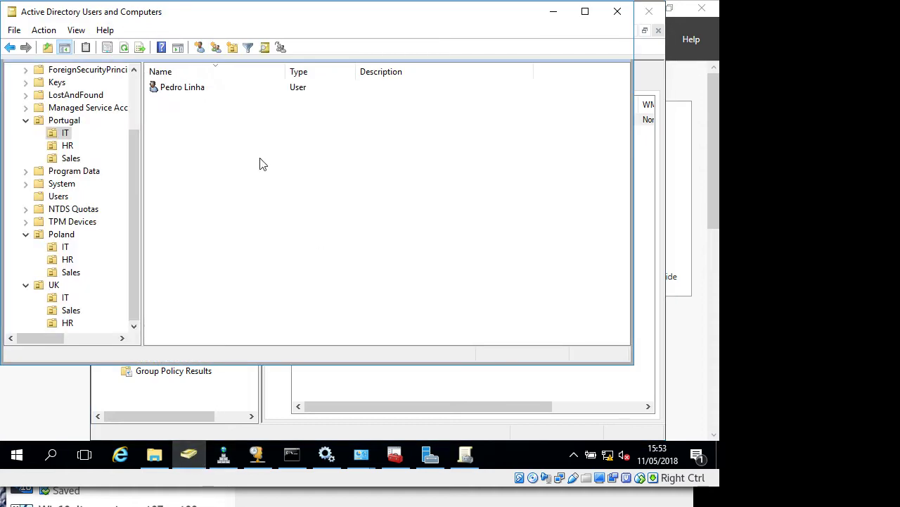
drag(214, 31, 267, 55)
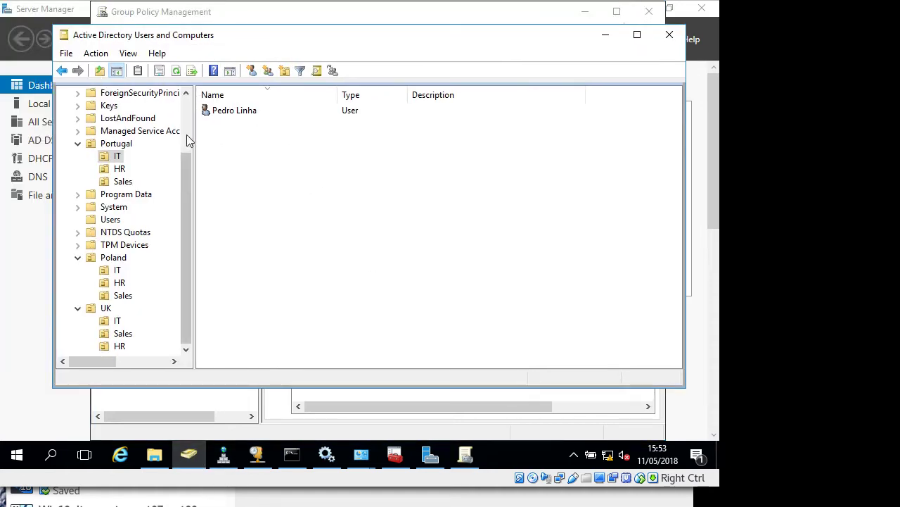
click(79, 145)
scroll(188, 138, up, 1)
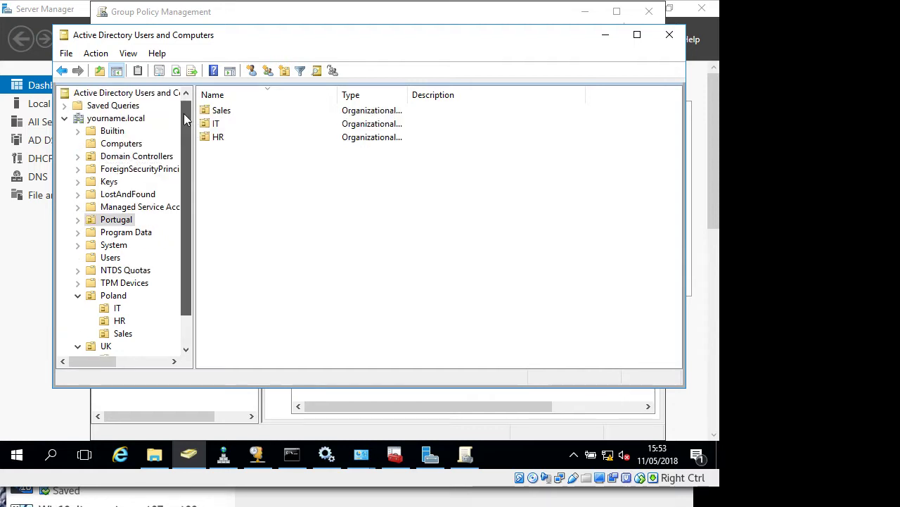
click(129, 53)
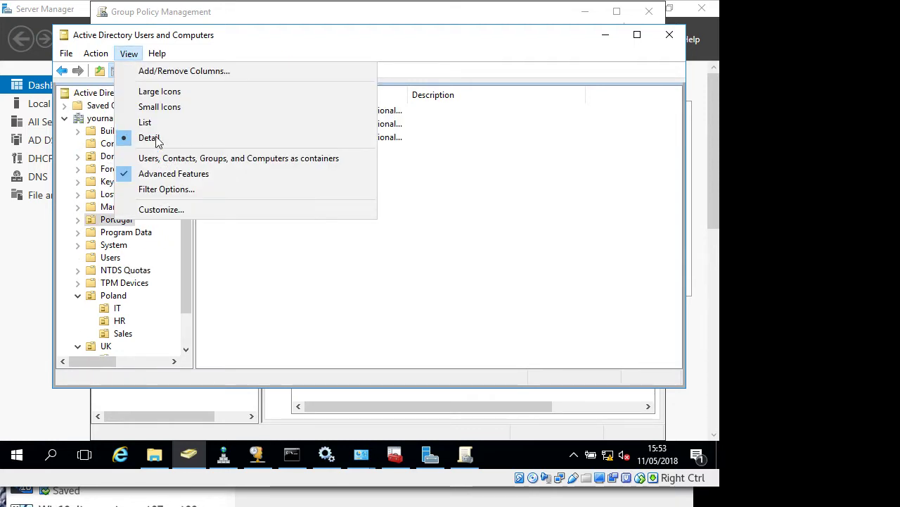
click(157, 173)
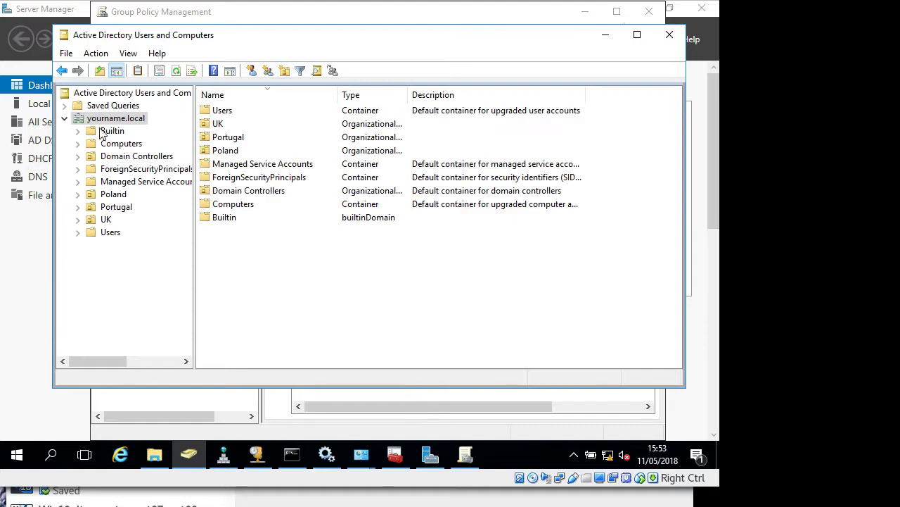
Expand the Poland, Portugal and UK units, then minimize Active Directory Users and Computers
click(78, 194)
click(78, 245)
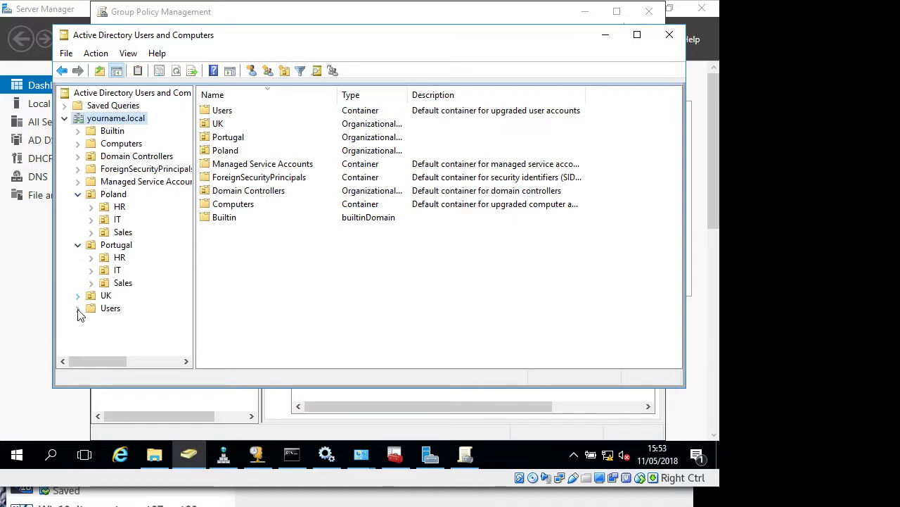
click(78, 296)
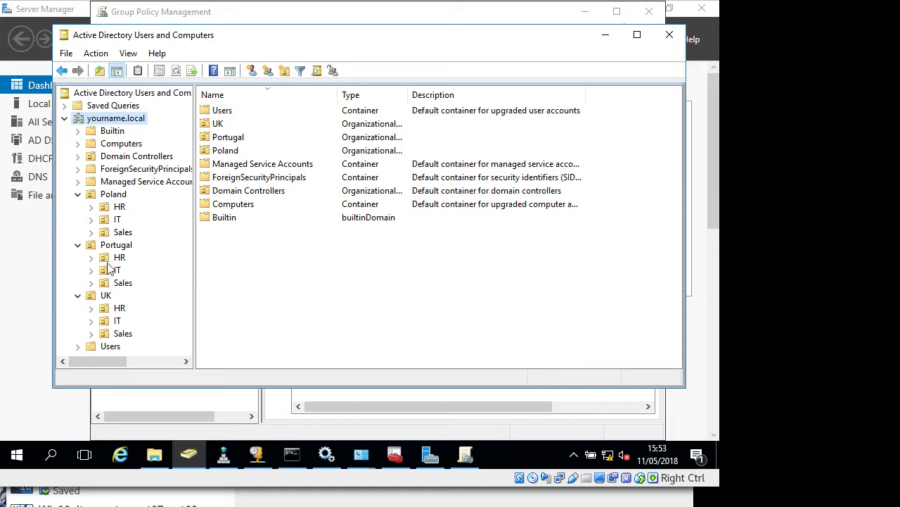
click(605, 35)
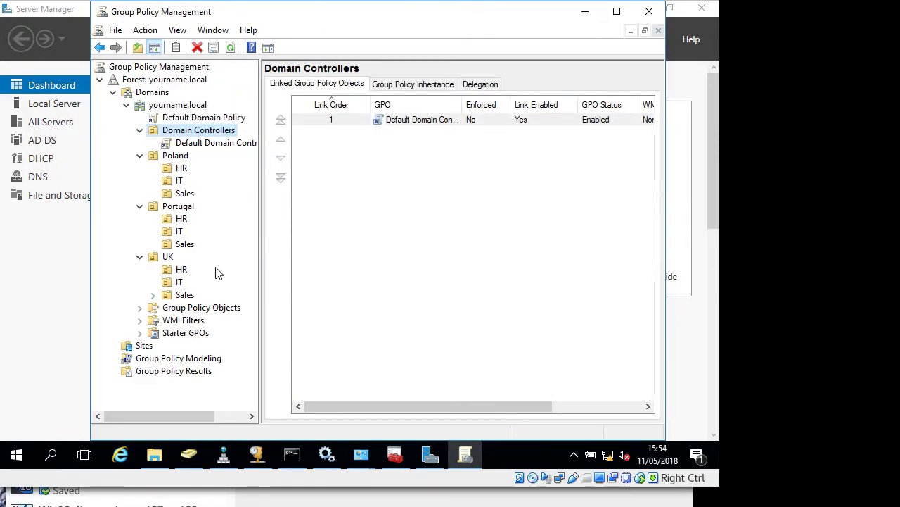
Expand Group Policy Objects to list Default Domain Controllers Policy and Default Domain Policy
click(139, 307)
click(198, 309)
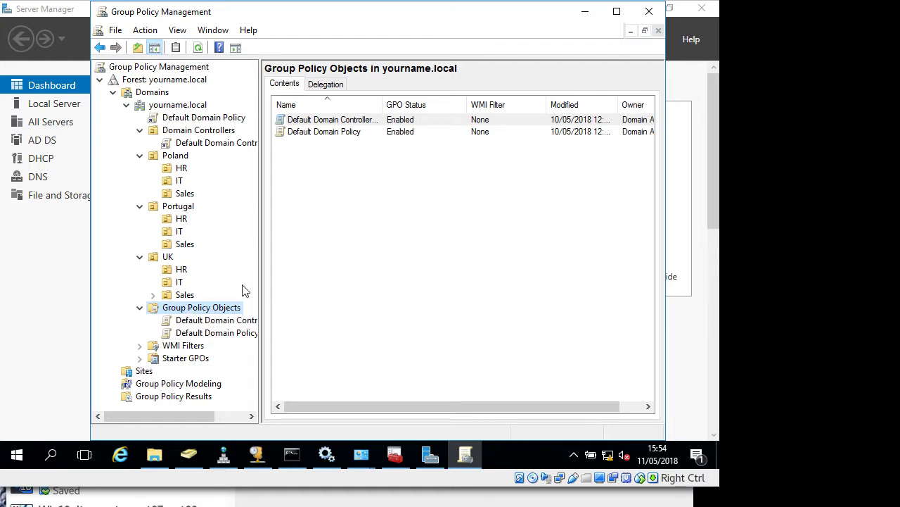
Add a new GPO under Group Policy Objects named 'Phorbits CMD access all domain users'
right_click(200, 310)
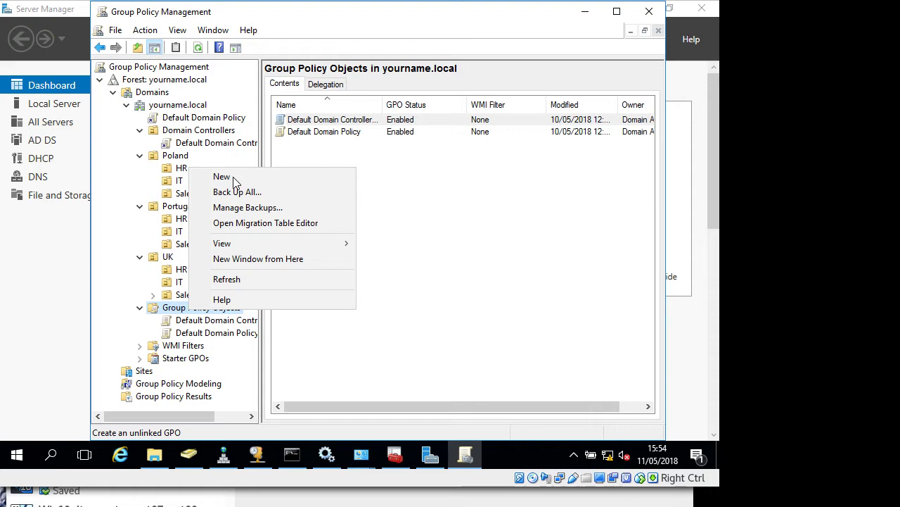
click(235, 182)
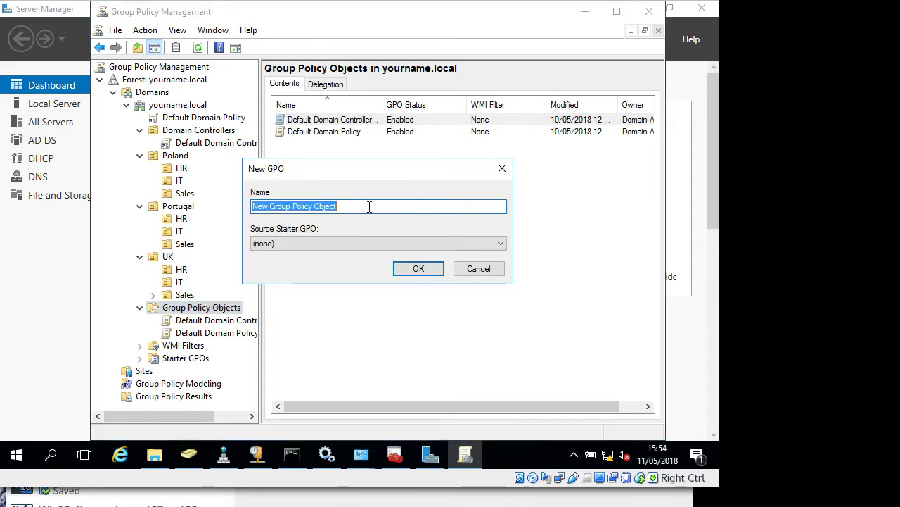
drag(369, 206, 251, 206)
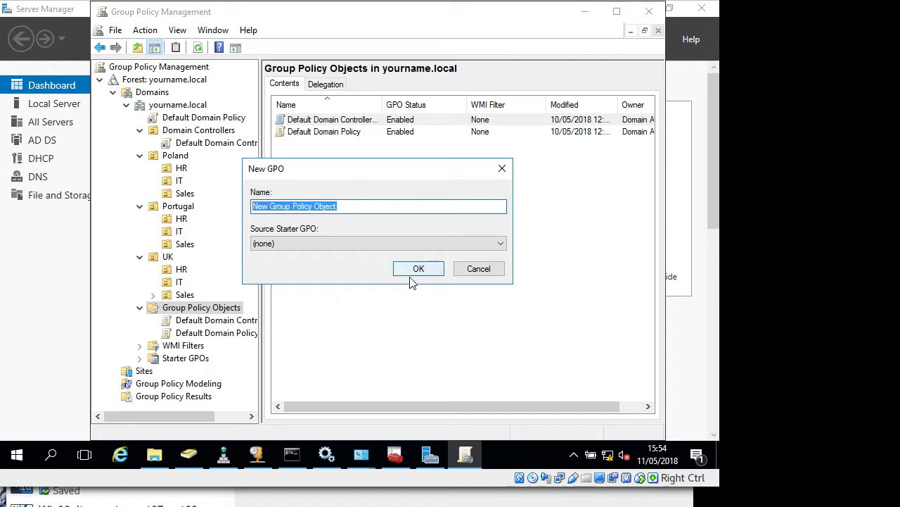
key(BackSpace)
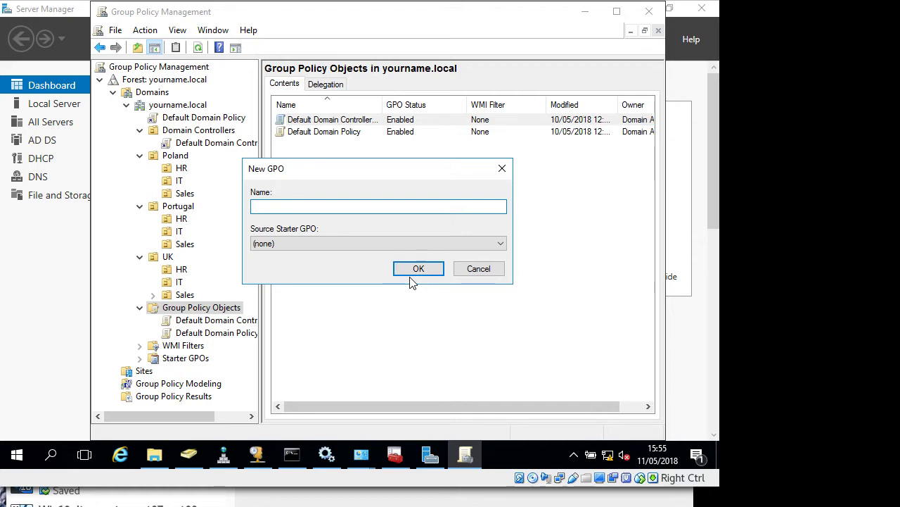
text(isa)
text(bl)
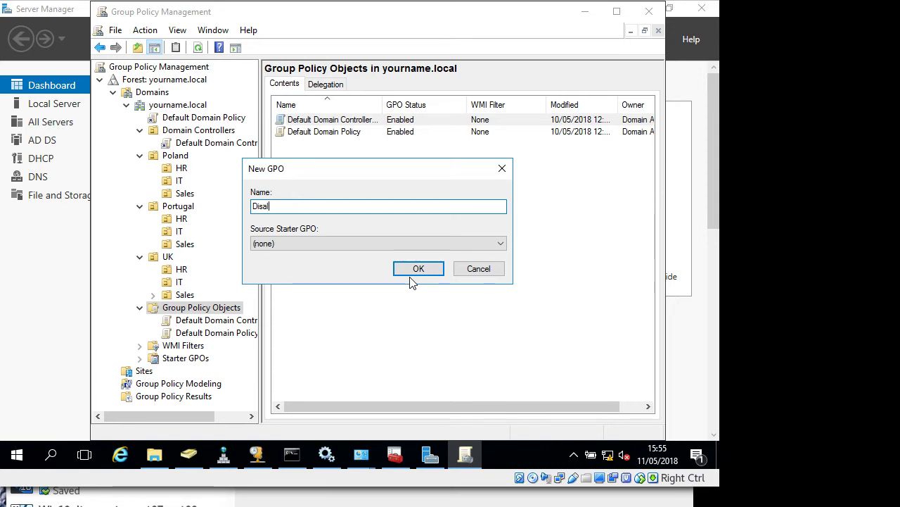
text(e)
key(BackSpace)
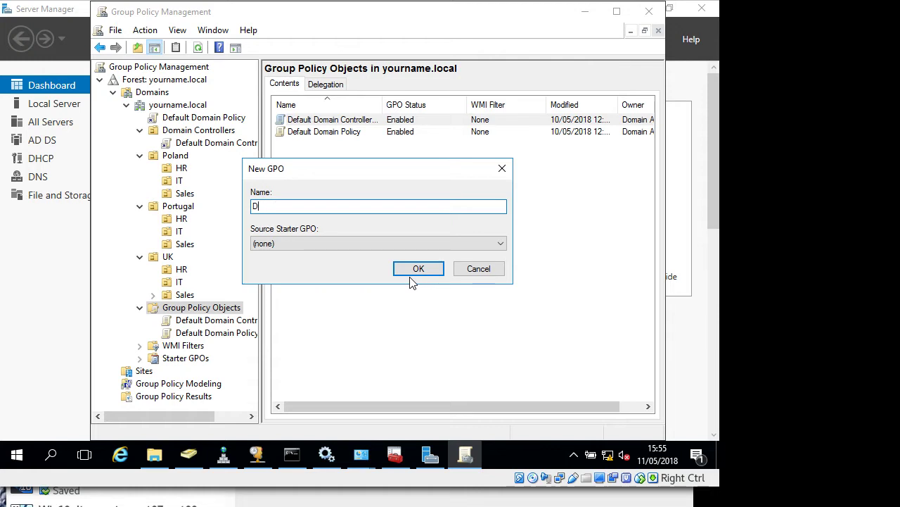
text(Phorbits)
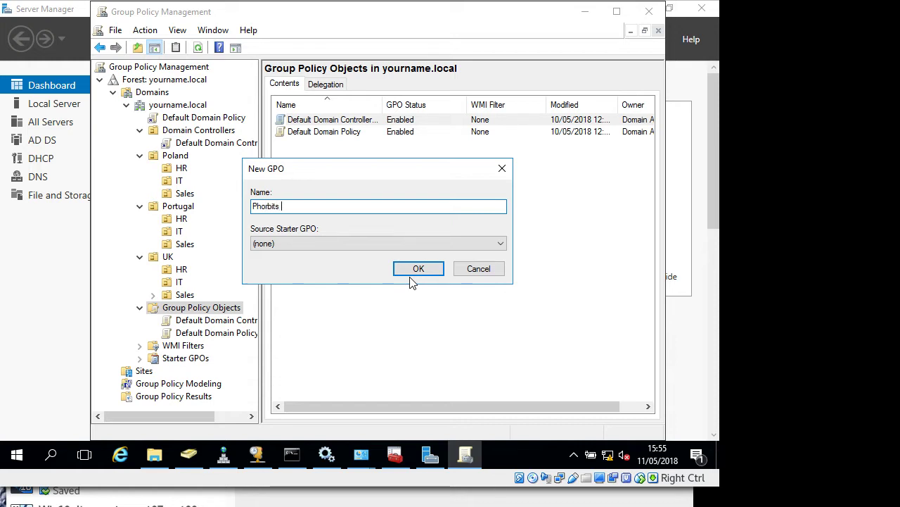
text( CMS)
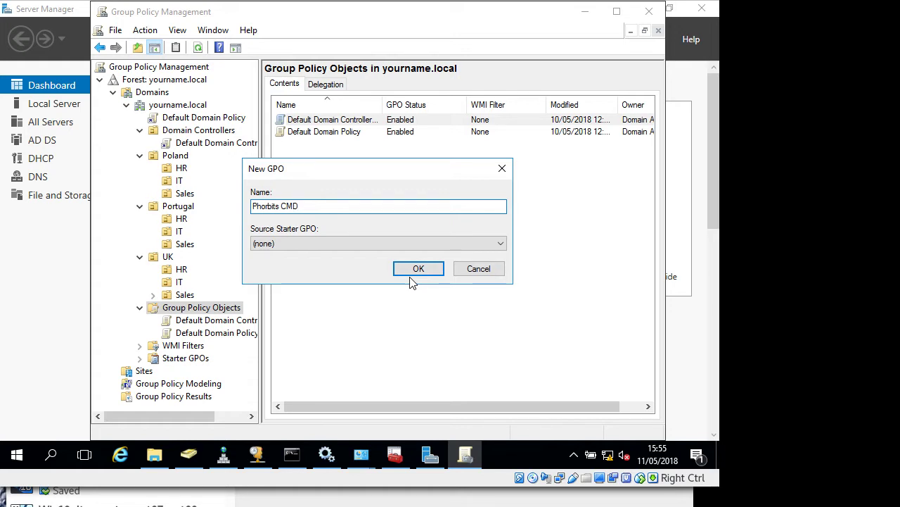
key(Left)
key(Left)
key(Left)
key(Delete)
text(r)
key(BackSpace)
text(rbits CMD access all domain users)
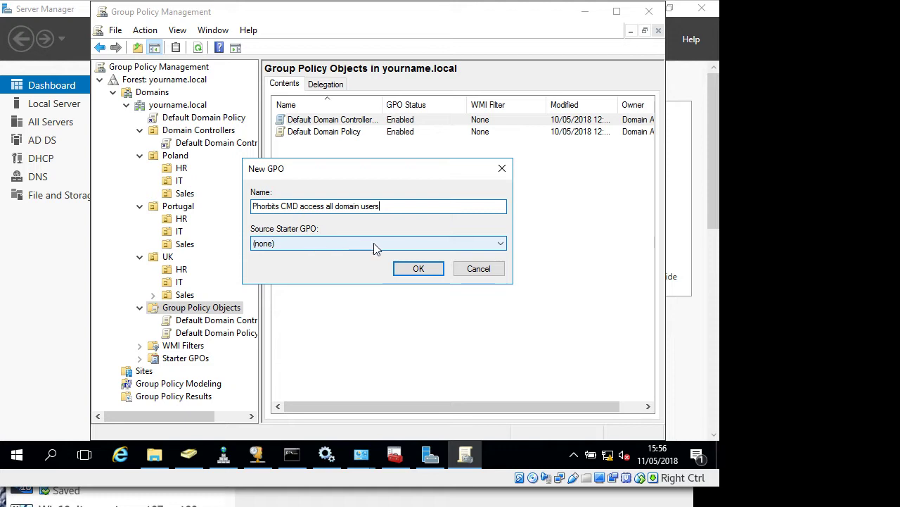
click(415, 270)
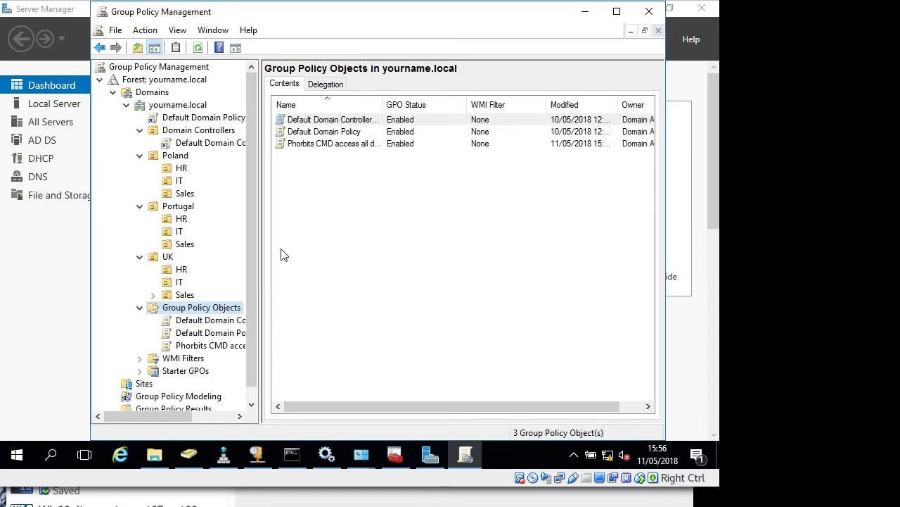
Widen the tree pane and select the Phorbits GPO to see its scope and security filtering
drag(257, 272, 335, 267)
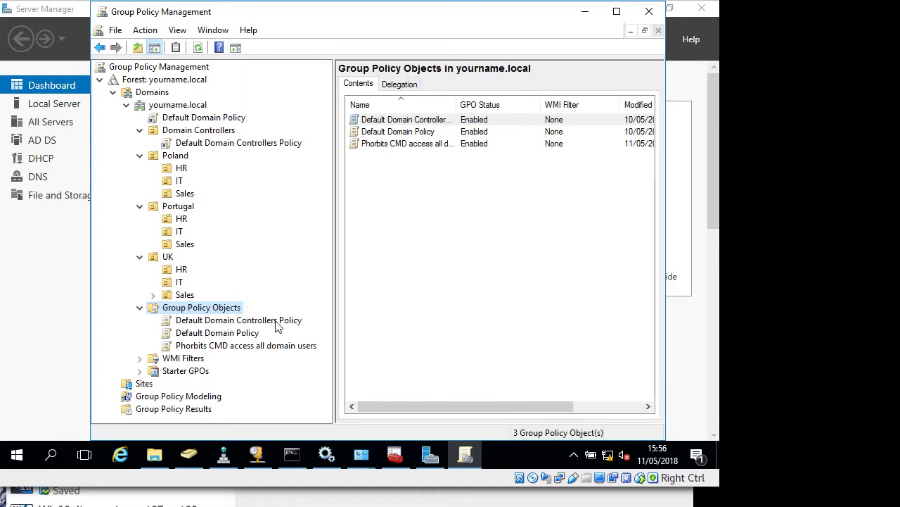
click(201, 346)
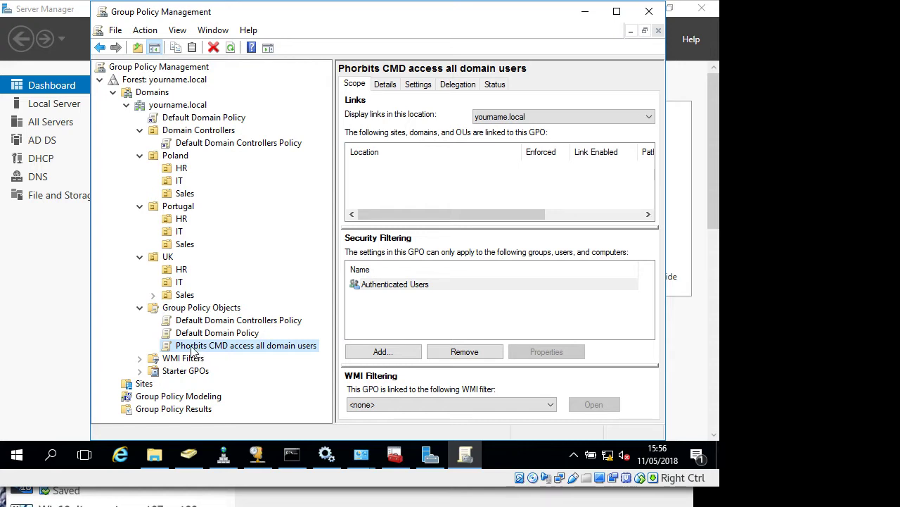
right_click(192, 350)
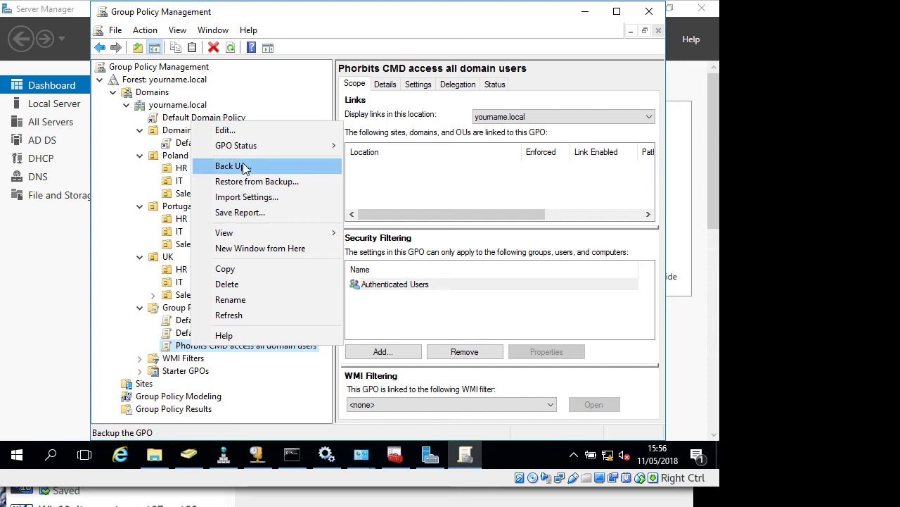
Replace 'Phorbits' with 'No' so the GPO reads 'No CMD access all domain users'
click(235, 132)
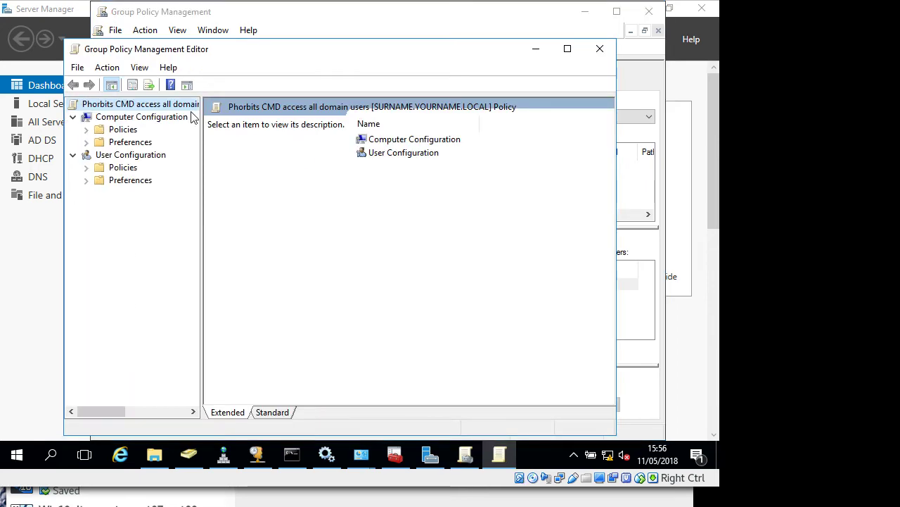
click(600, 48)
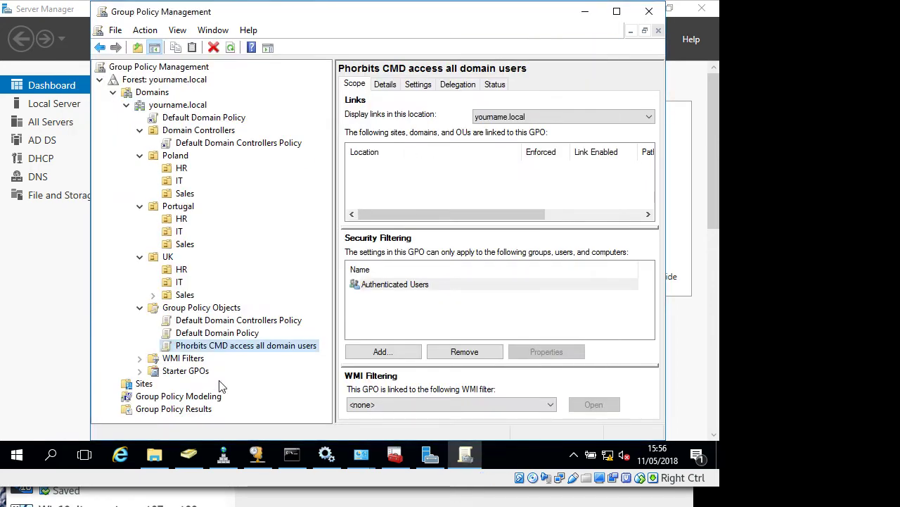
right_click(209, 344)
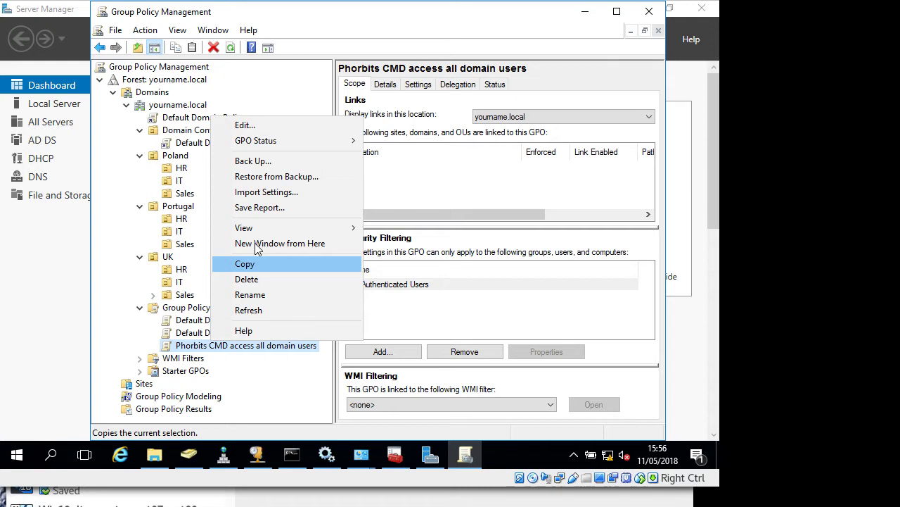
click(257, 295)
double_click(210, 344)
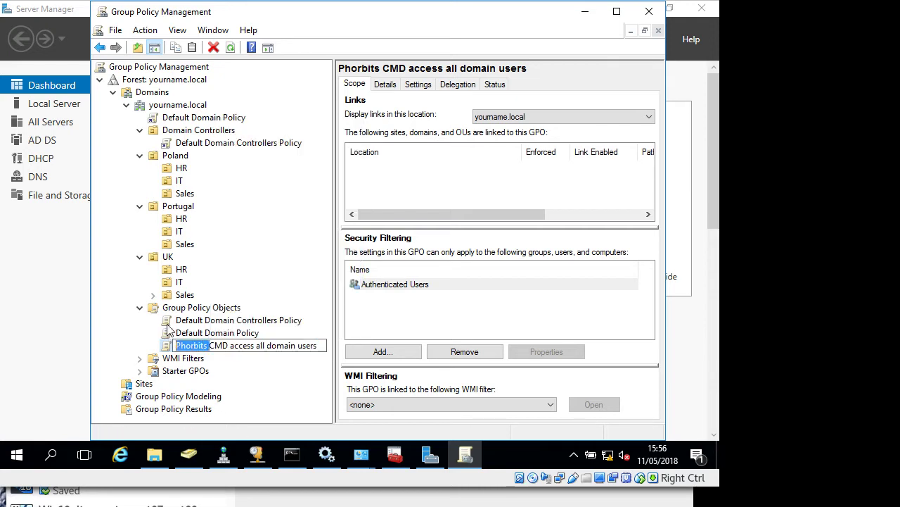
text(nO)
key(BackSpace)
key(BackSpace)
text(No)
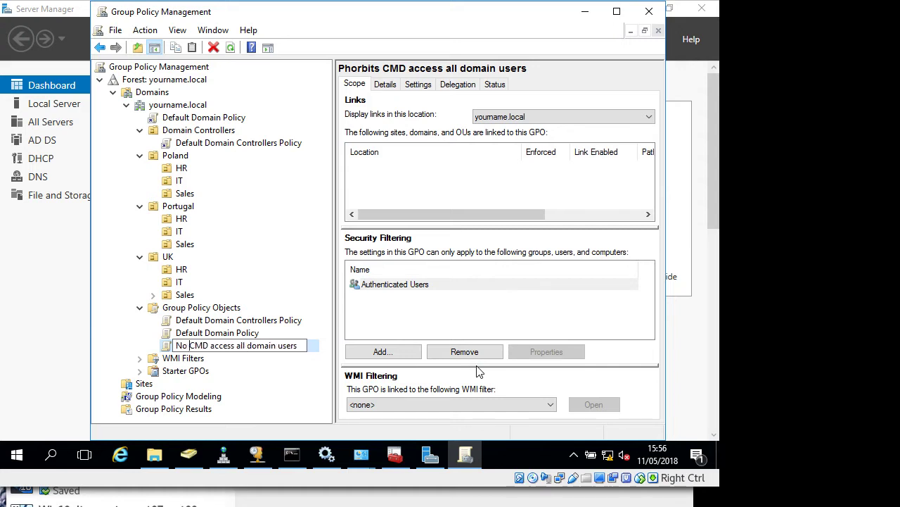
key(Return)
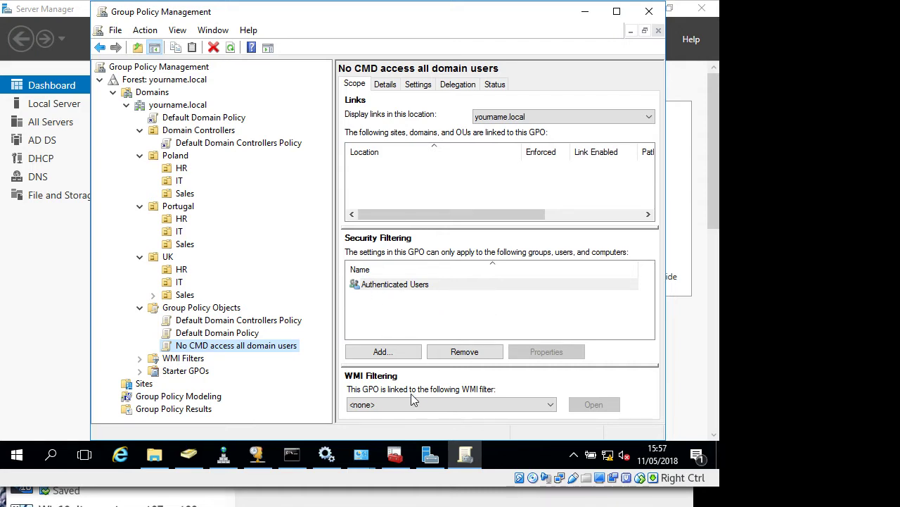
Show the Details tab of the 'No CMD access all domain users' GPO
click(386, 85)
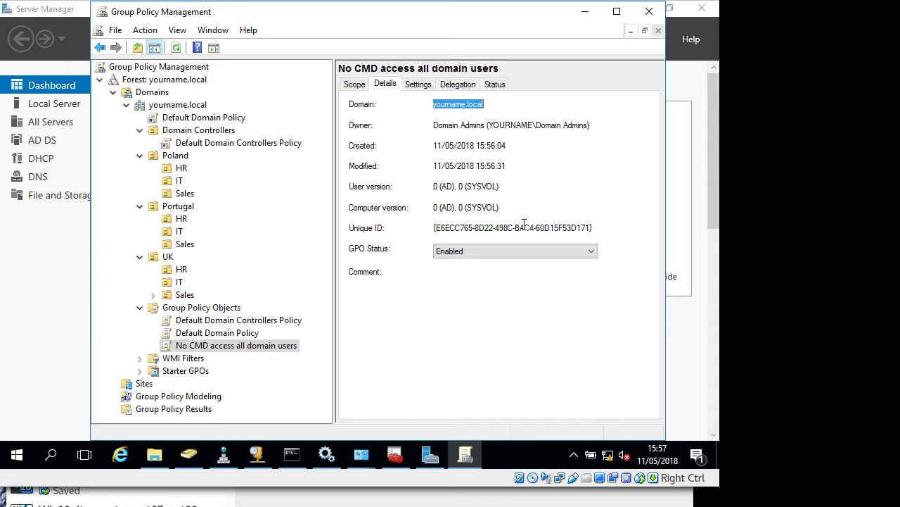
Go through the No CMD GPO's Settings, Delegation and Status tabs in turn
click(418, 84)
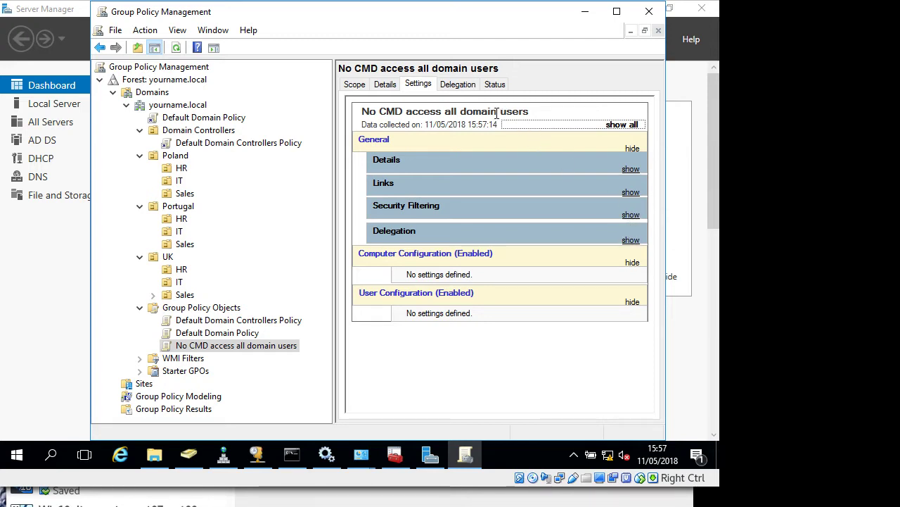
click(459, 86)
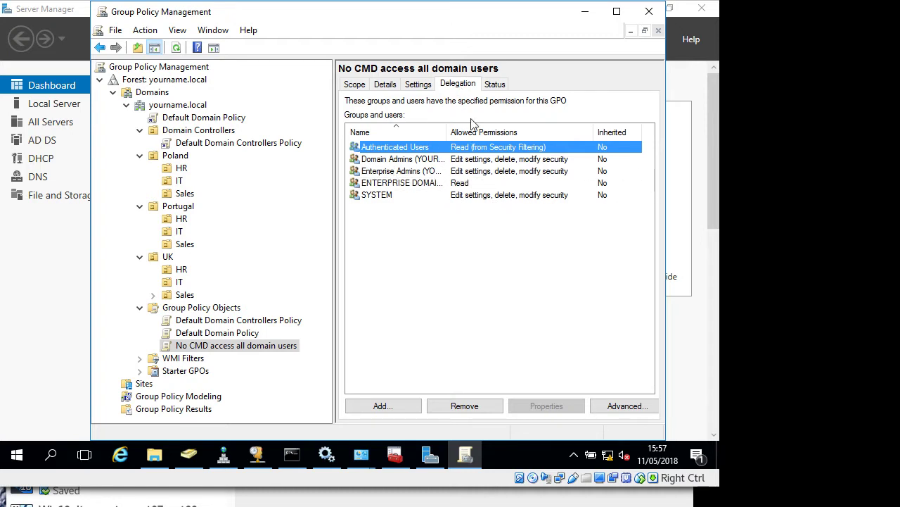
click(496, 85)
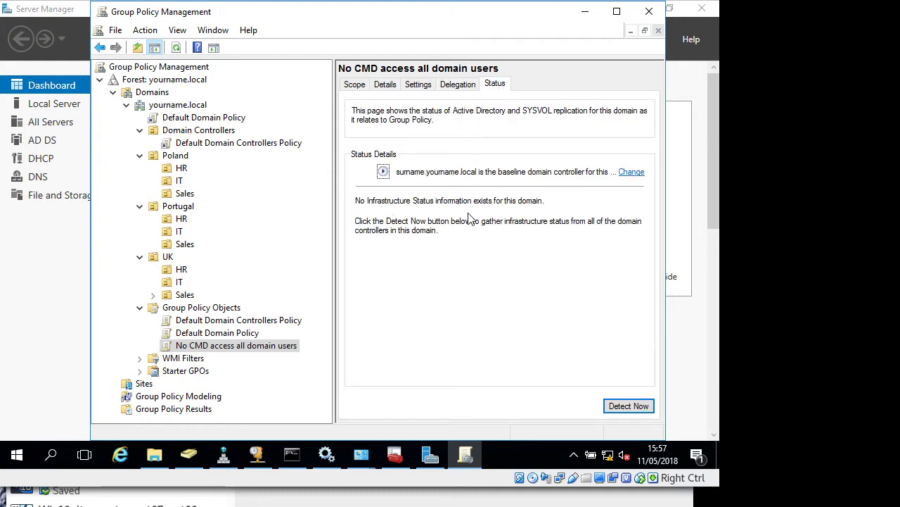
right_click(215, 350)
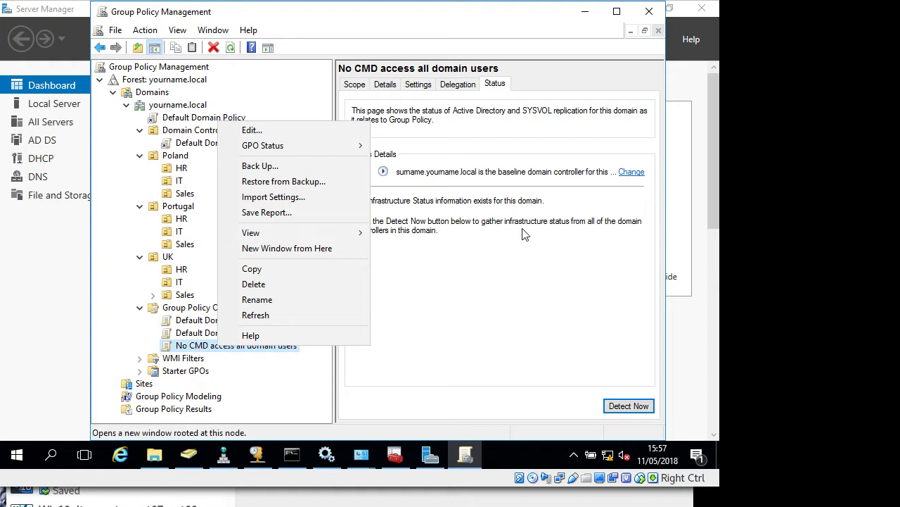
Edit the No CMD GPO and navigate to User Configuration > Policies in the editor
key(Escape)
right_click(228, 349)
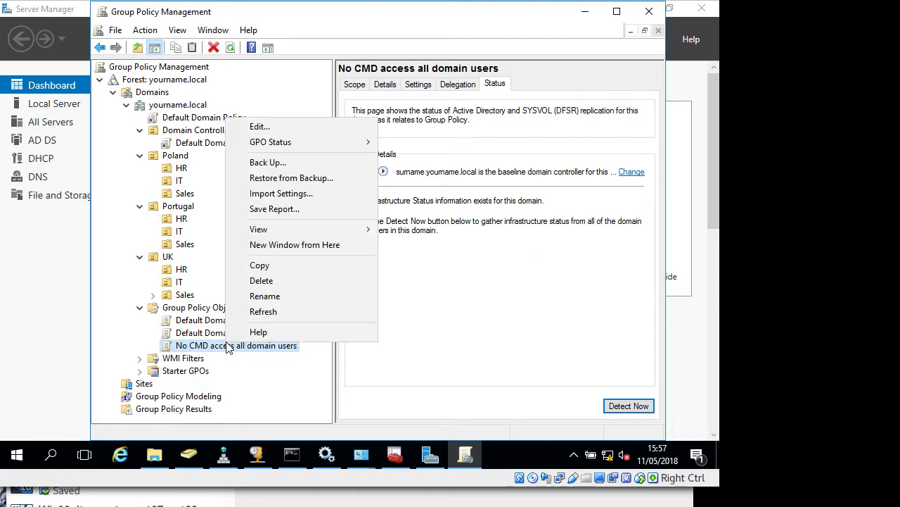
click(257, 127)
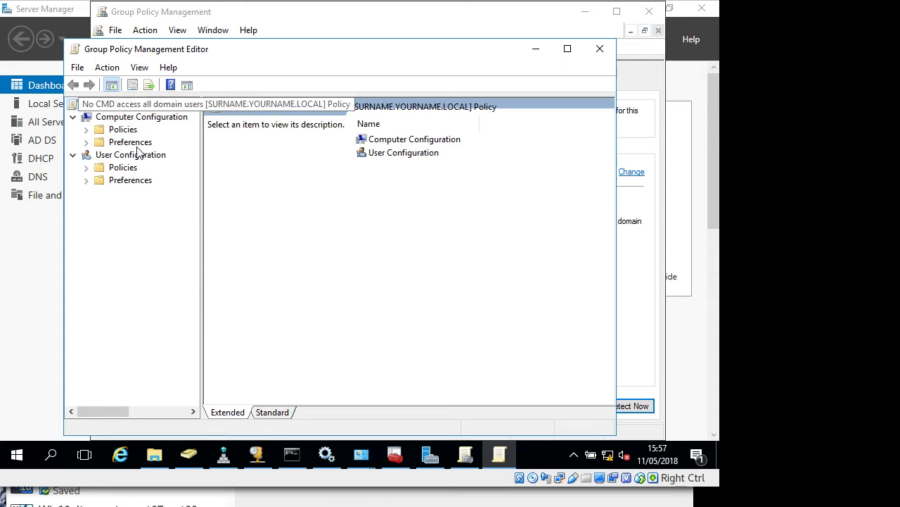
drag(202, 173, 230, 171)
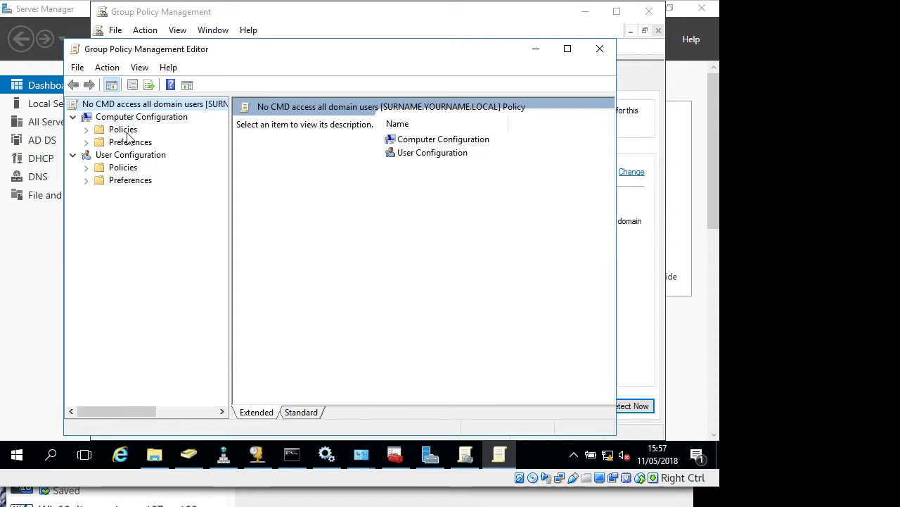
click(86, 168)
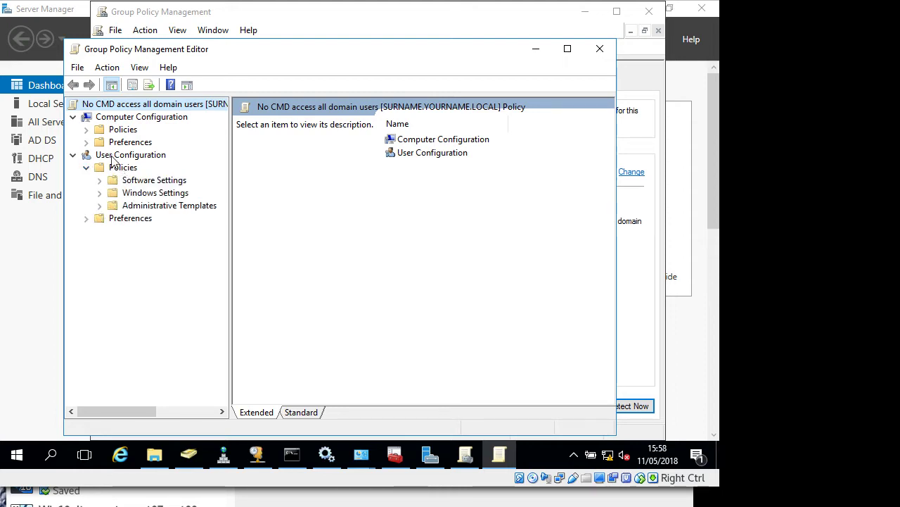
click(117, 156)
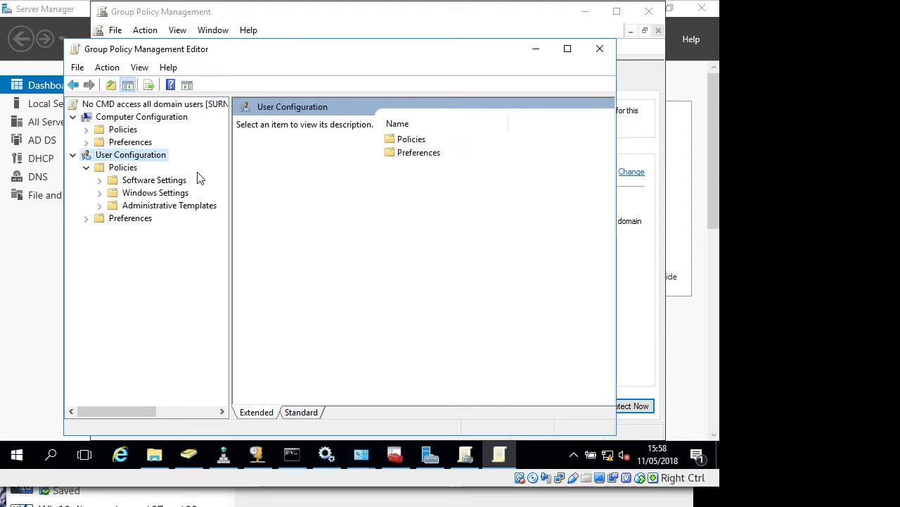
click(117, 168)
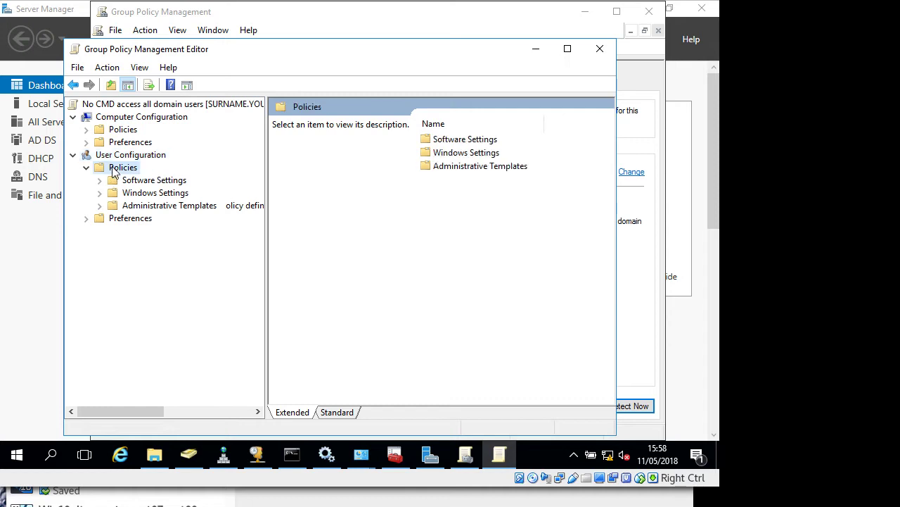
Expand Administrative Templates, Software Settings and Windows Settings, and view the Folder Redirection folders
click(100, 205)
click(124, 180)
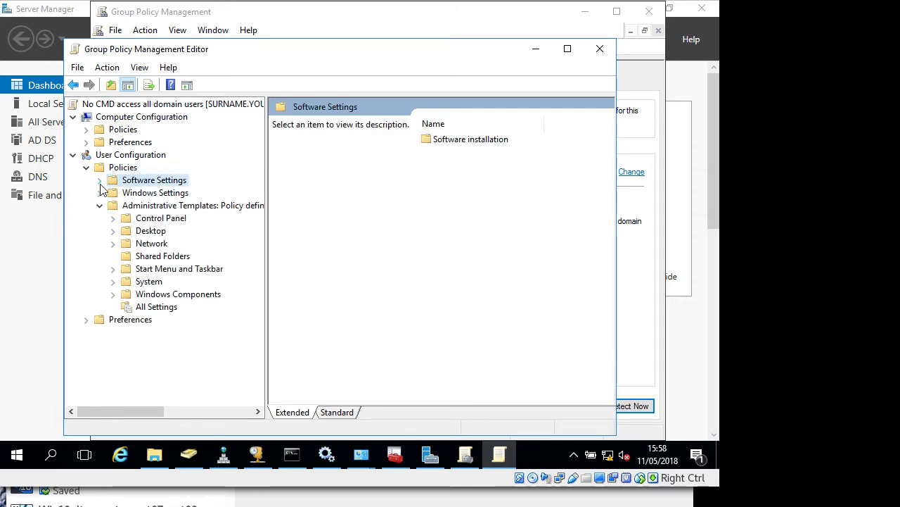
click(100, 181)
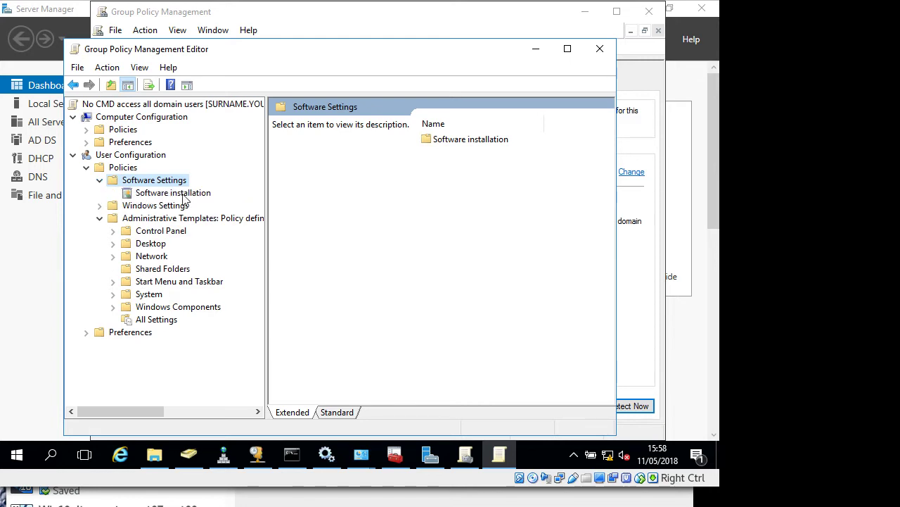
click(99, 205)
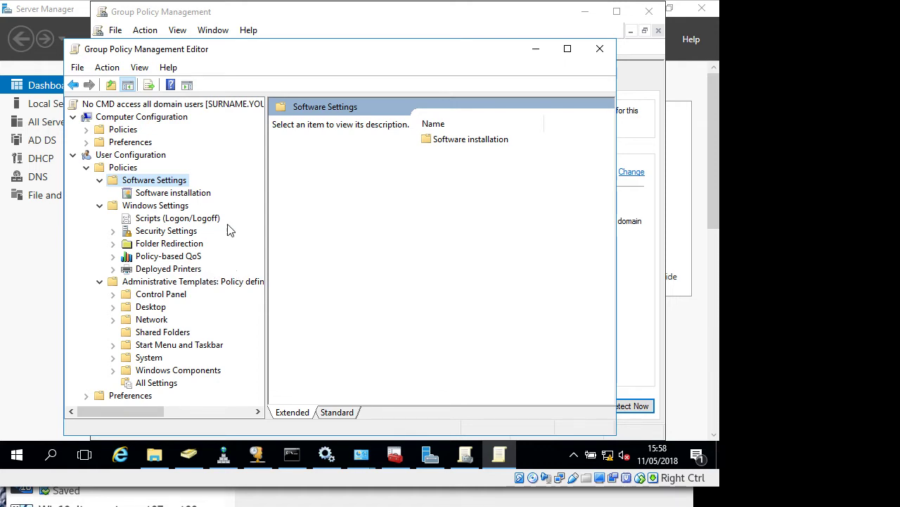
scroll(216, 253, right, 2)
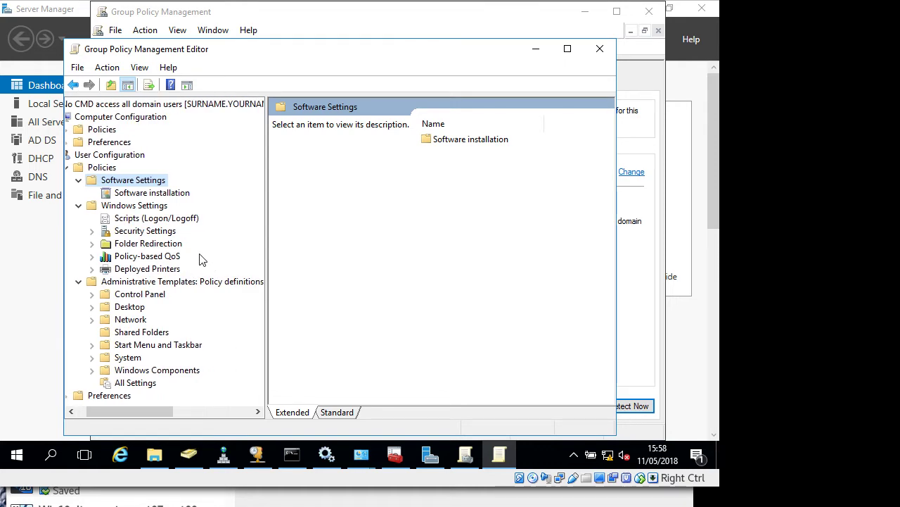
click(144, 247)
drag(162, 413, 132, 411)
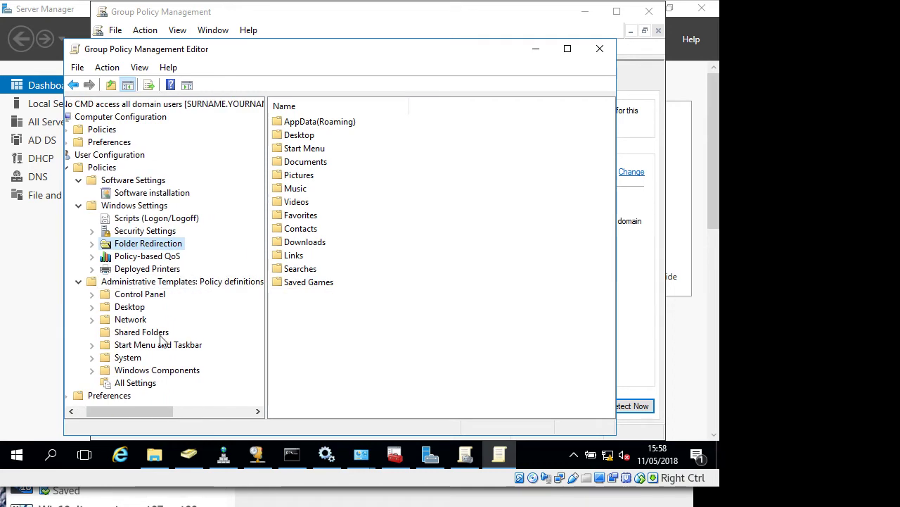
Browse Control Panel and its Add or Remove Programs subfolder, ending on Control Panel's 4 settings
click(166, 295)
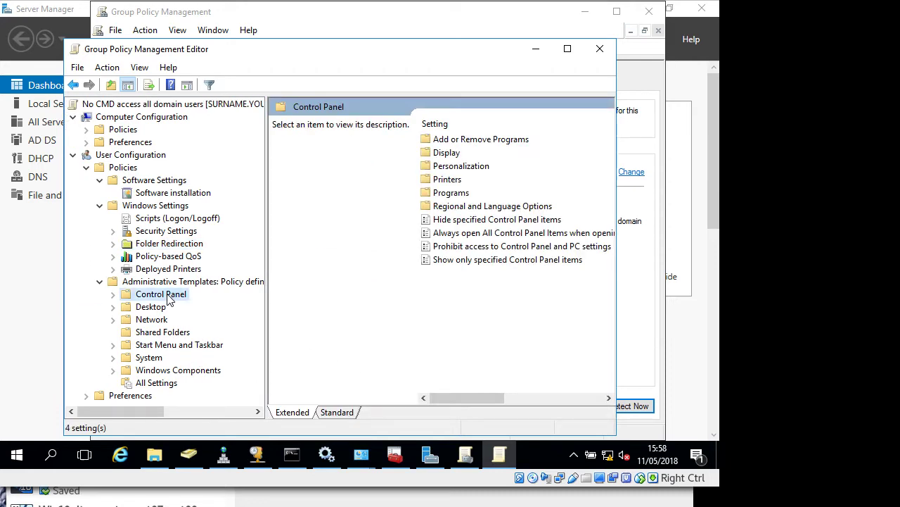
click(113, 297)
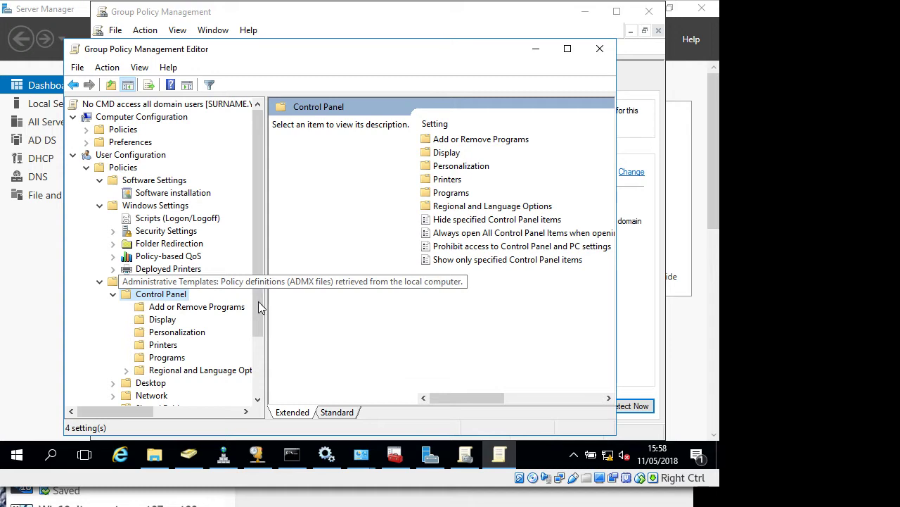
scroll(257, 338, down, 1)
drag(257, 338, 257, 346)
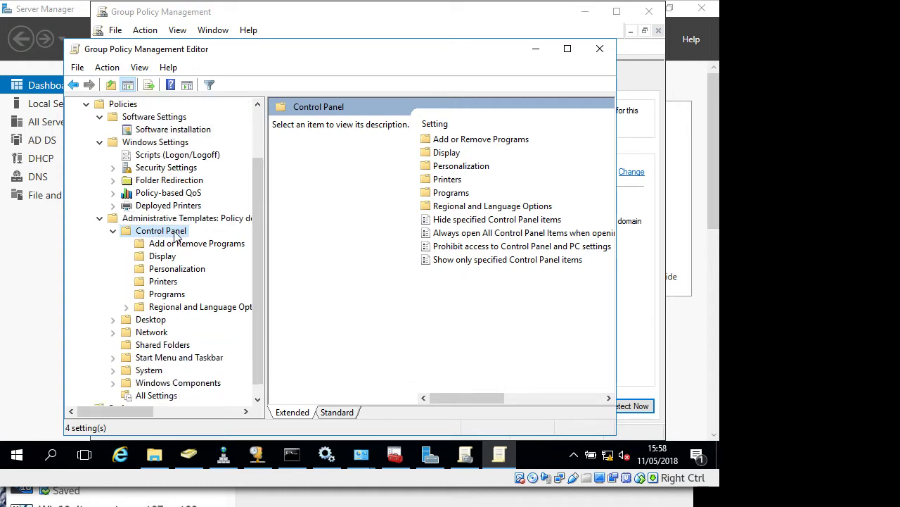
click(161, 247)
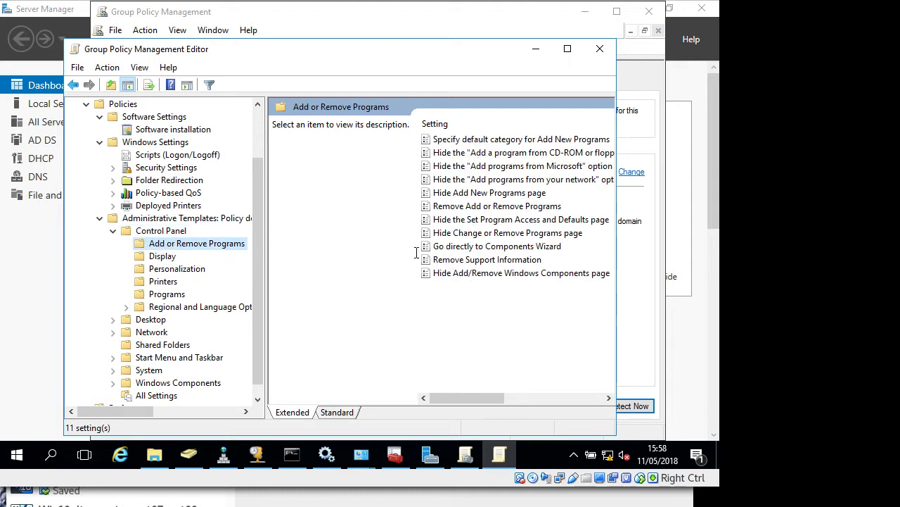
click(113, 231)
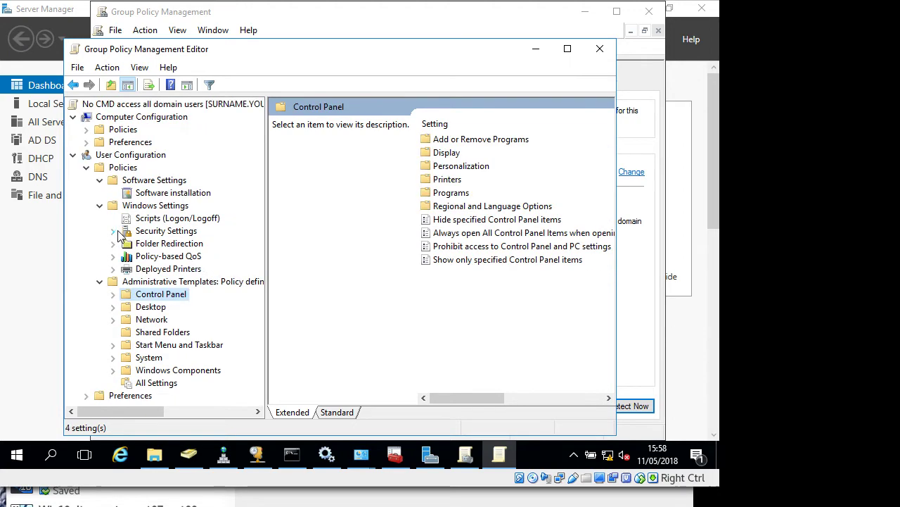
click(165, 385)
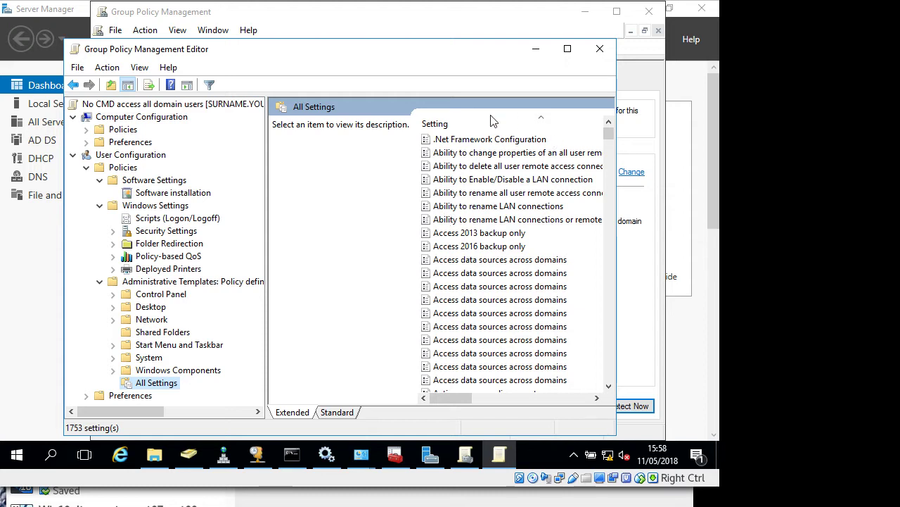
Move and enlarge the editor window, then read the 'Ability to rename LAN connections' description
drag(244, 49, 204, 34)
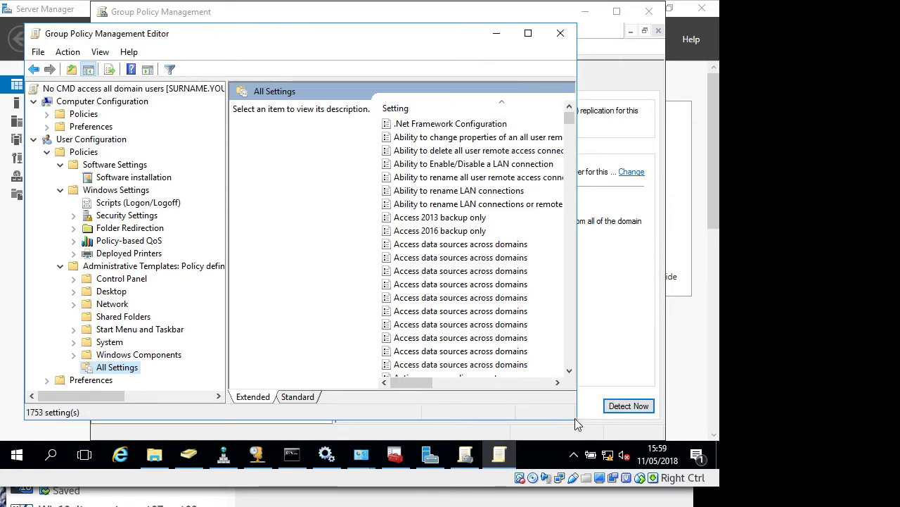
drag(578, 417, 657, 419)
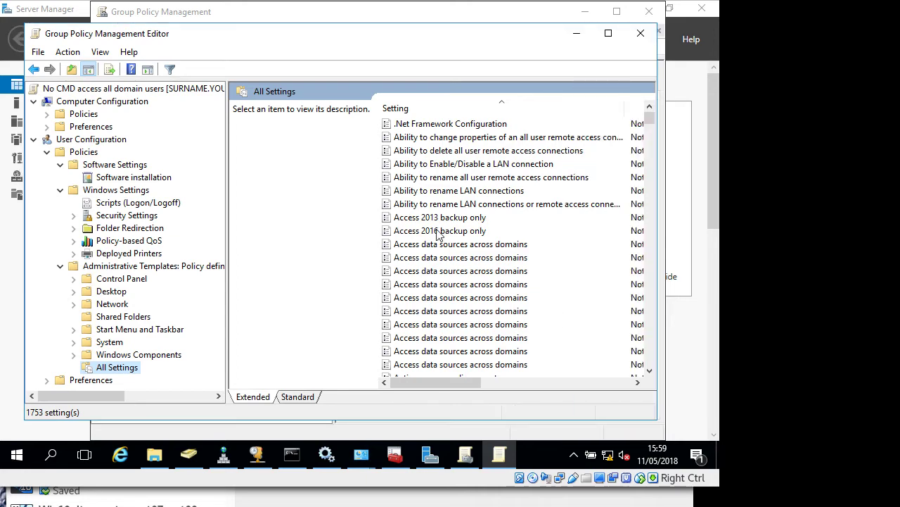
drag(452, 380, 414, 378)
click(440, 191)
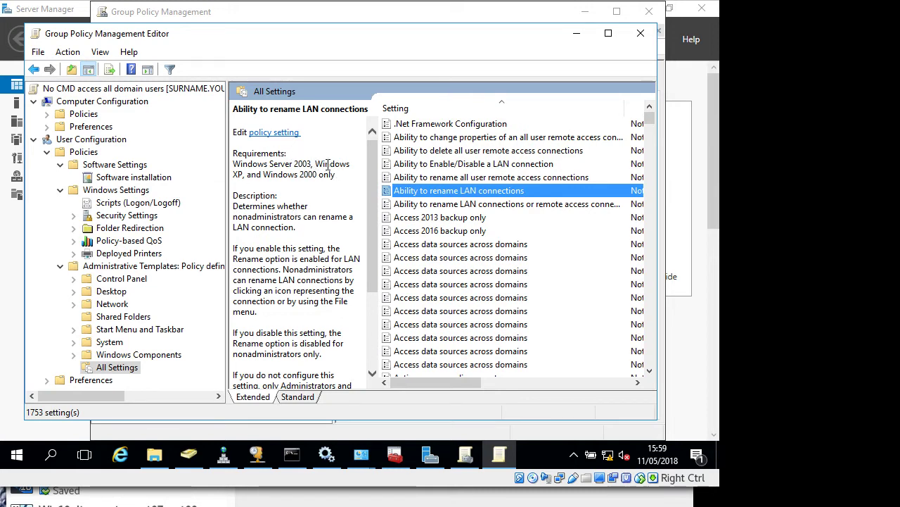
Switch to the Standard view and scroll through all 1753 Not configured user settings
click(301, 399)
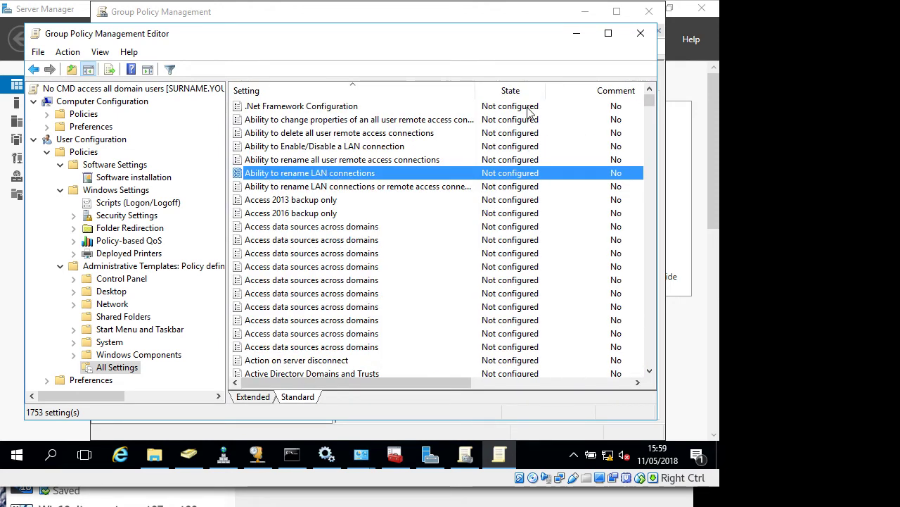
drag(448, 382, 404, 372)
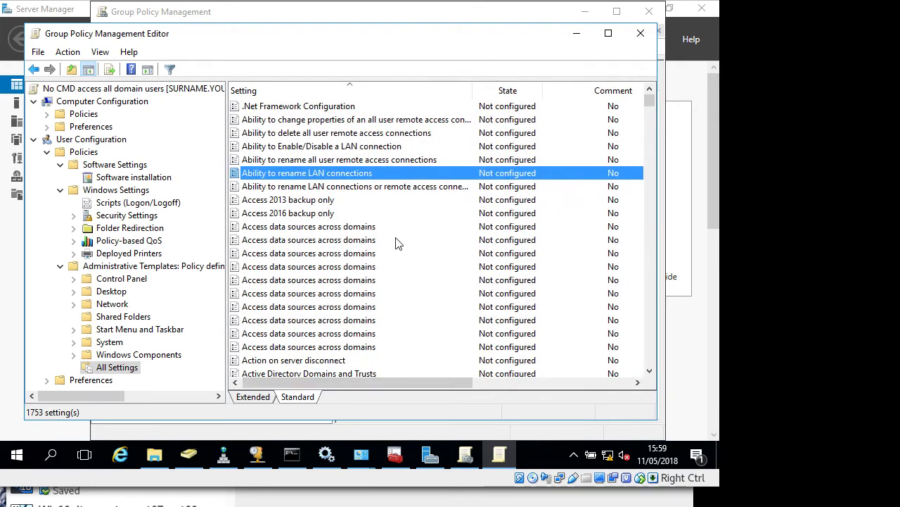
scroll(394, 222, down, 4)
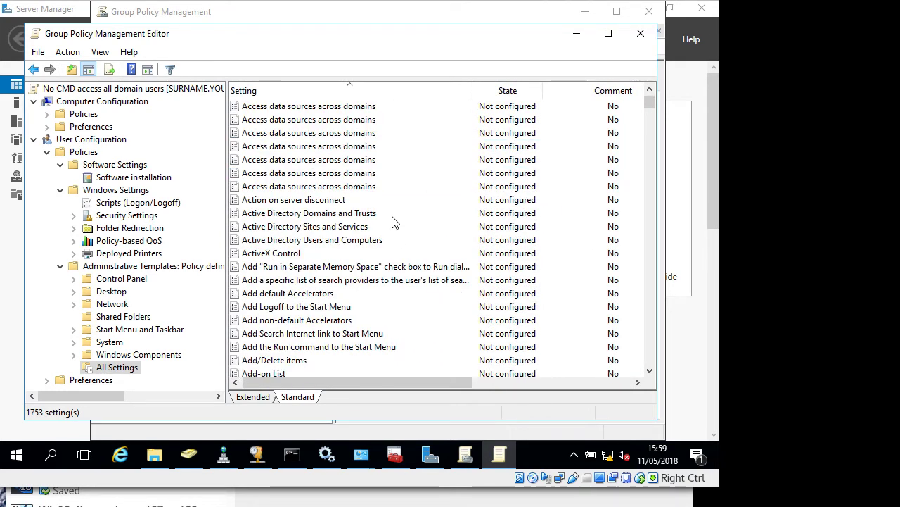
scroll(339, 205, down, 12)
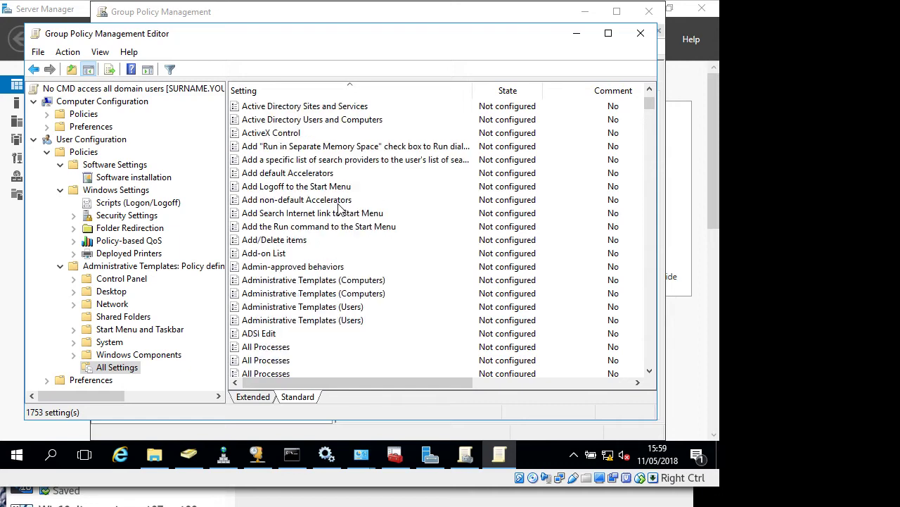
scroll(339, 205, down, 8)
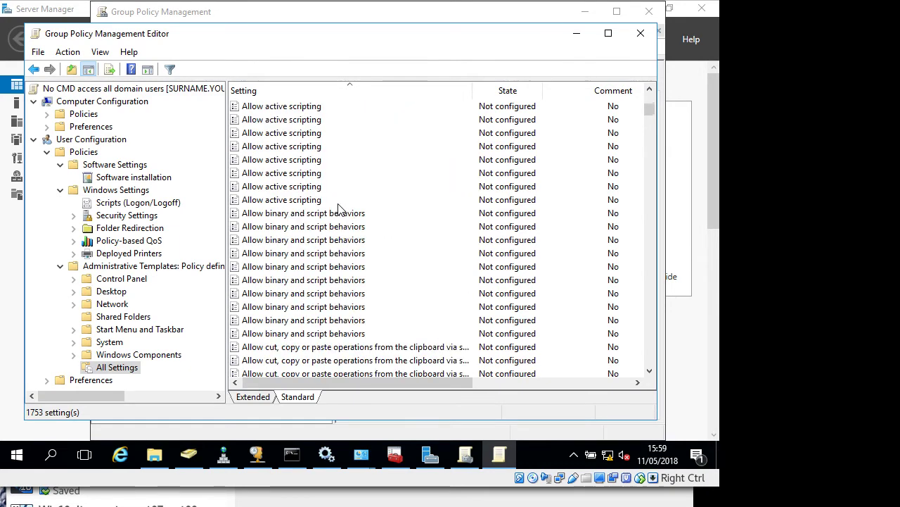
drag(652, 112, 652, 206)
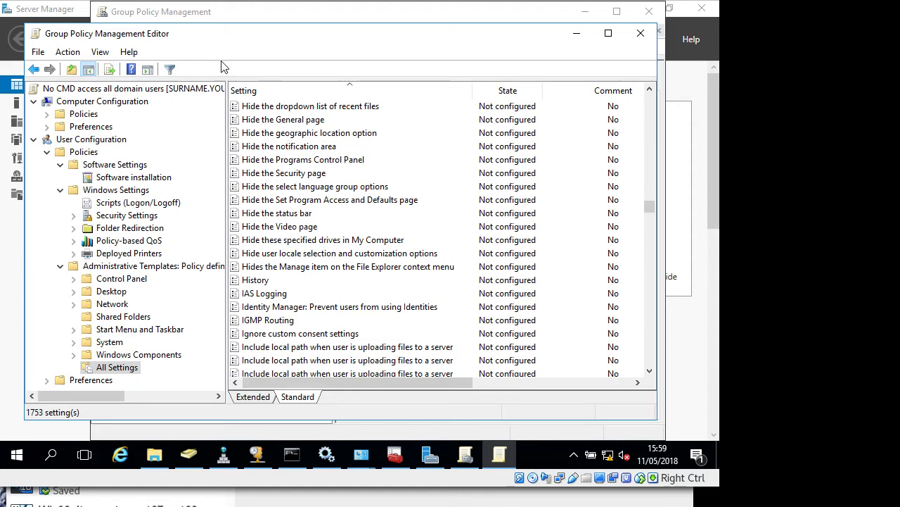
Apply a 'cmd' keyword filter to All Settings, narrowing the list to four command-related policies
click(170, 70)
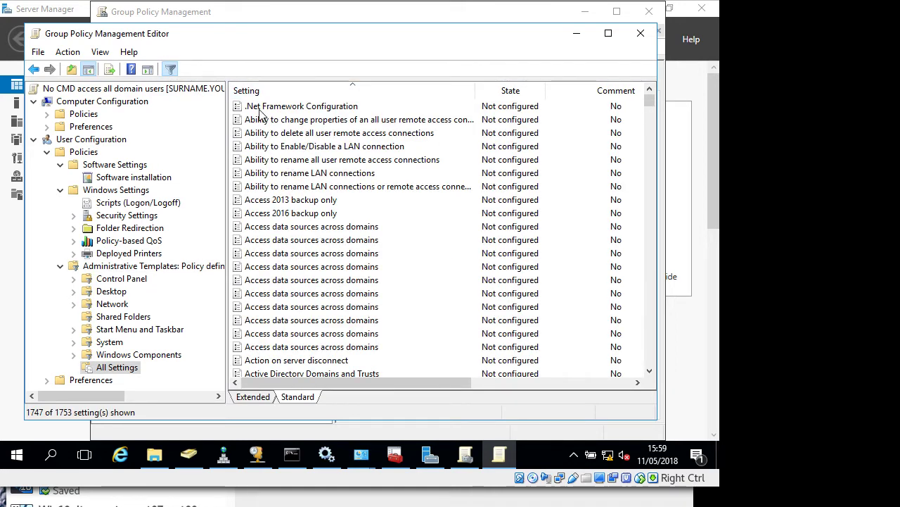
click(76, 54)
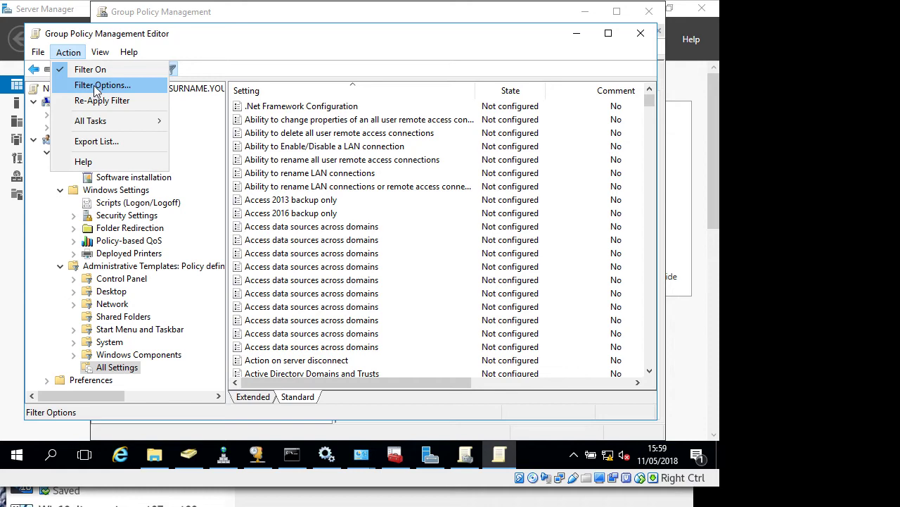
click(95, 87)
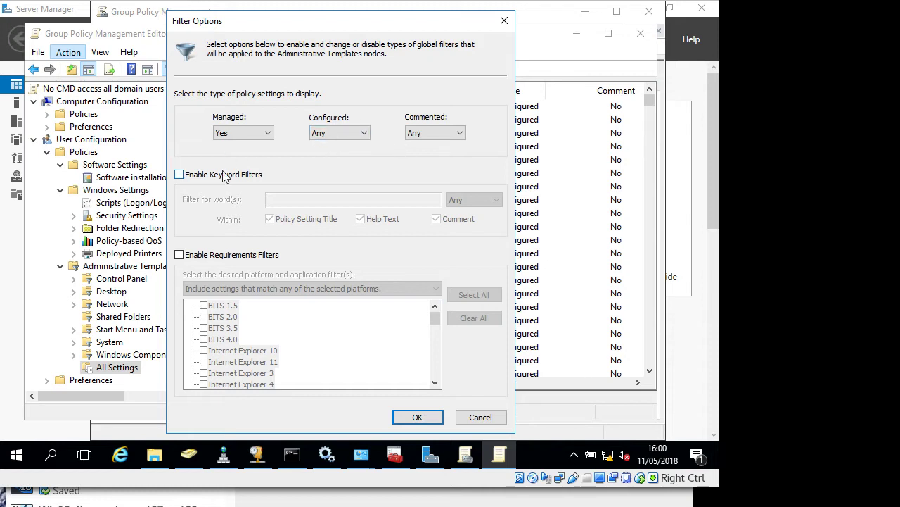
click(195, 178)
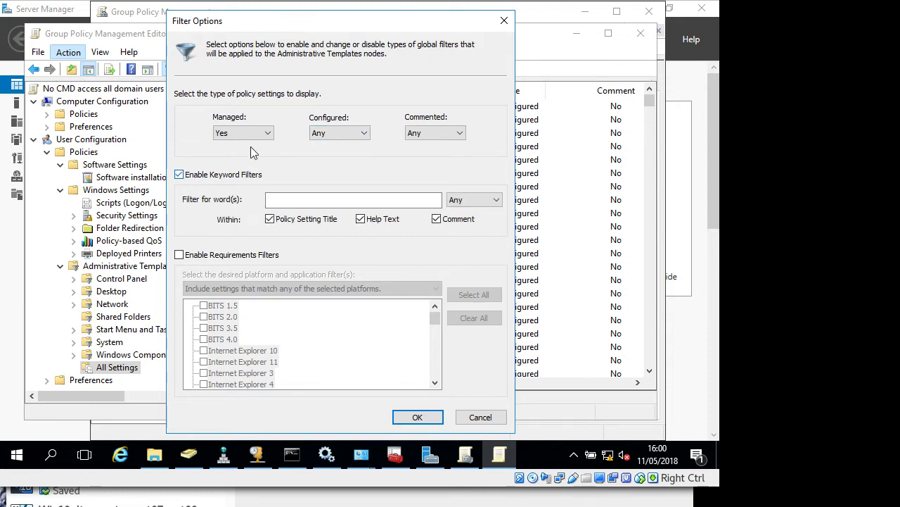
click(270, 135)
click(270, 134)
click(311, 202)
click(310, 199)
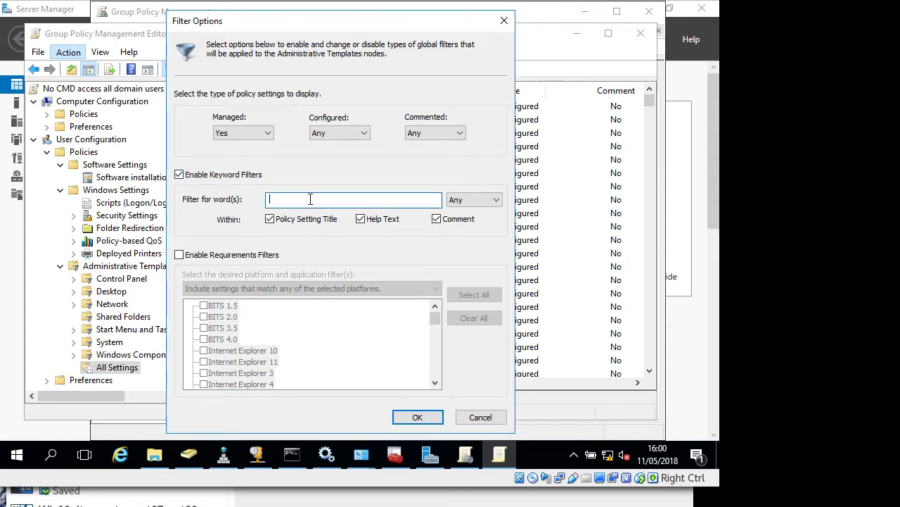
text(cmd)
click(418, 417)
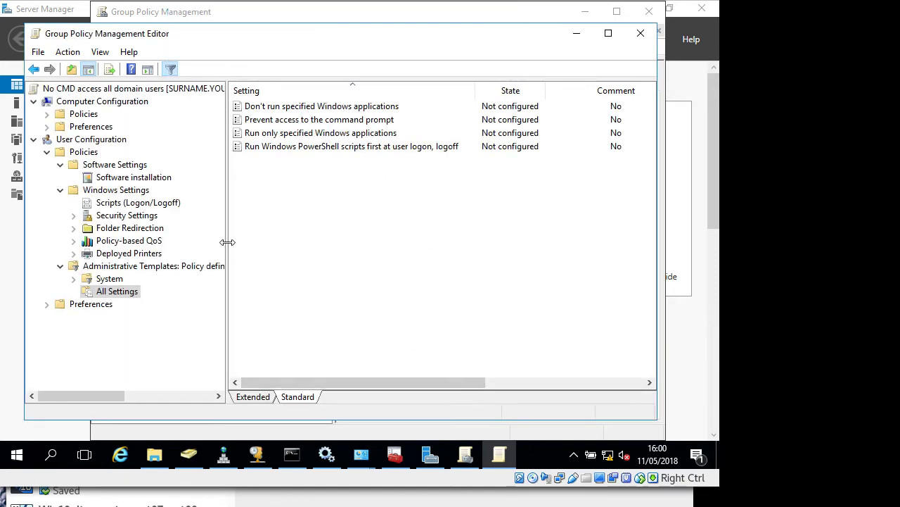
Widen the list to reveal the Path column and select 'Prevent access to the command prompt'
drag(225, 241, 163, 243)
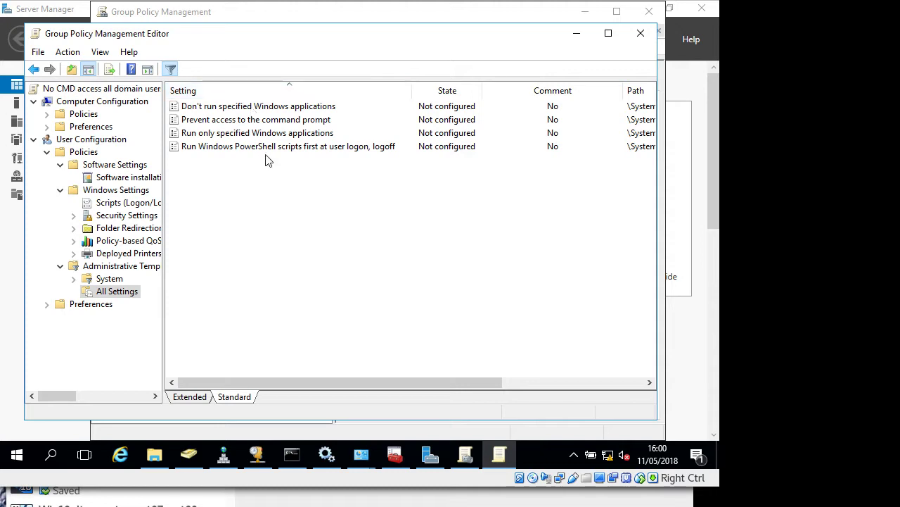
drag(483, 387, 404, 387)
click(198, 121)
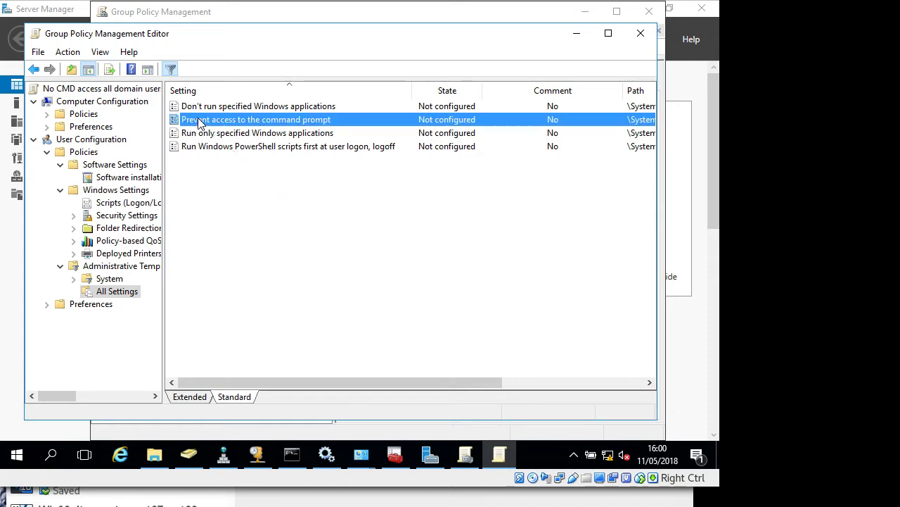
Open 'Prevent access to the command prompt', set it to Enabled, and place the cursor in Comment
double_click(252, 121)
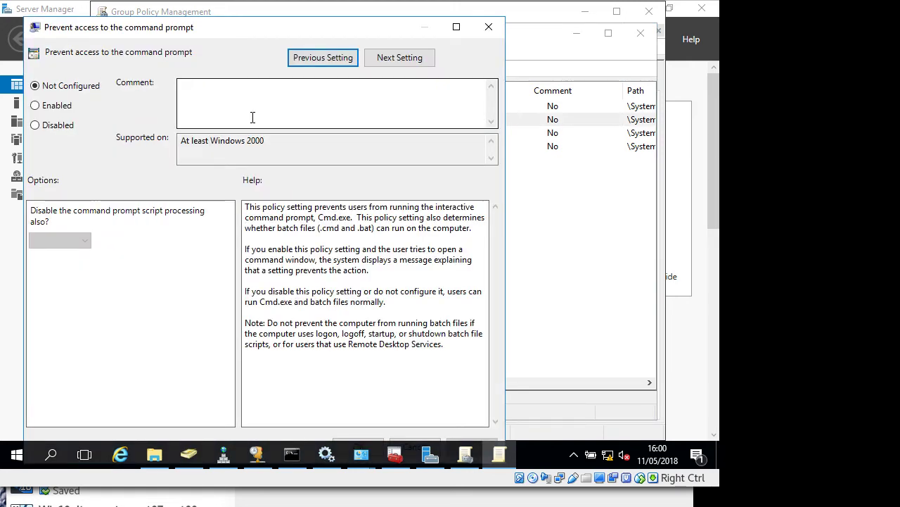
drag(237, 30, 294, 17)
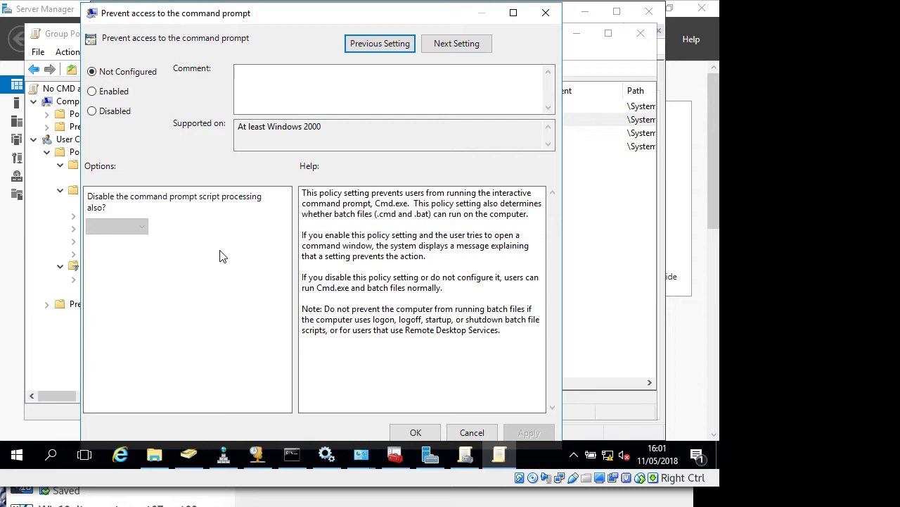
click(91, 94)
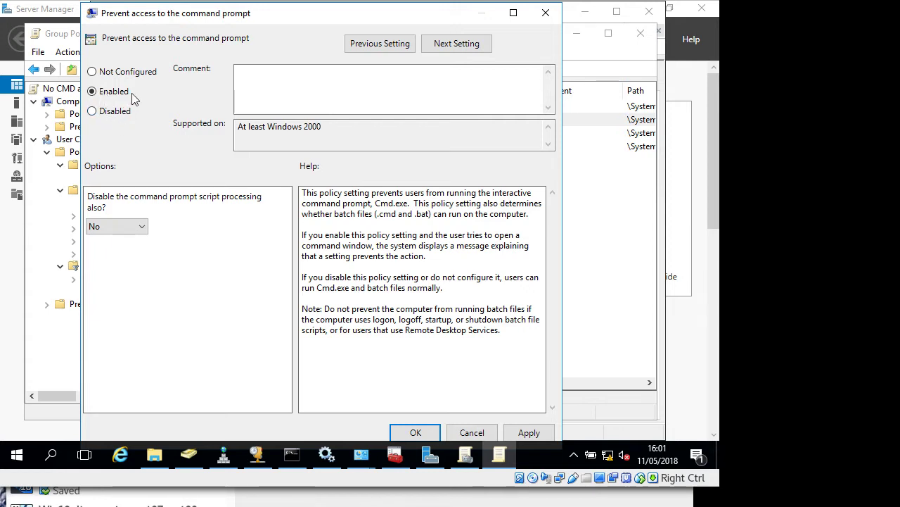
click(277, 89)
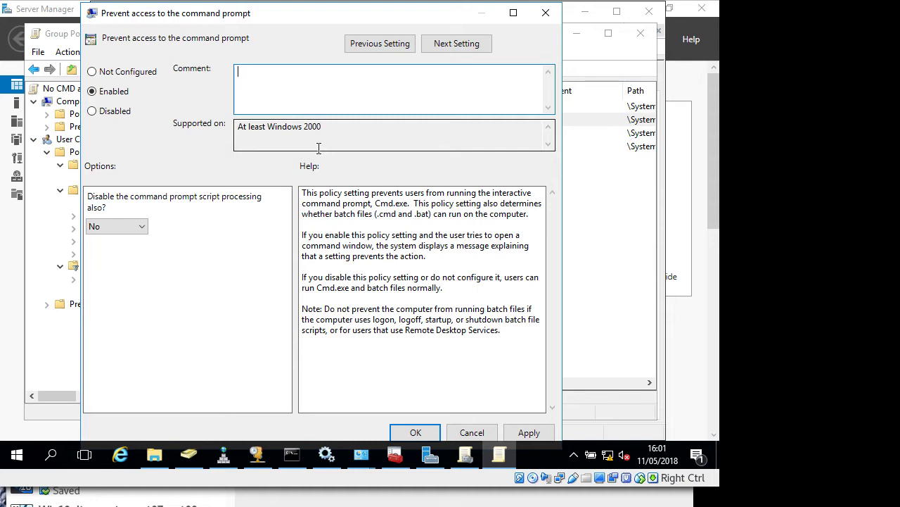
Comment with date 11/5/2018, the author's name, and 'This for Training proposal. Today is friday, sexta'
text(11/5/2018)
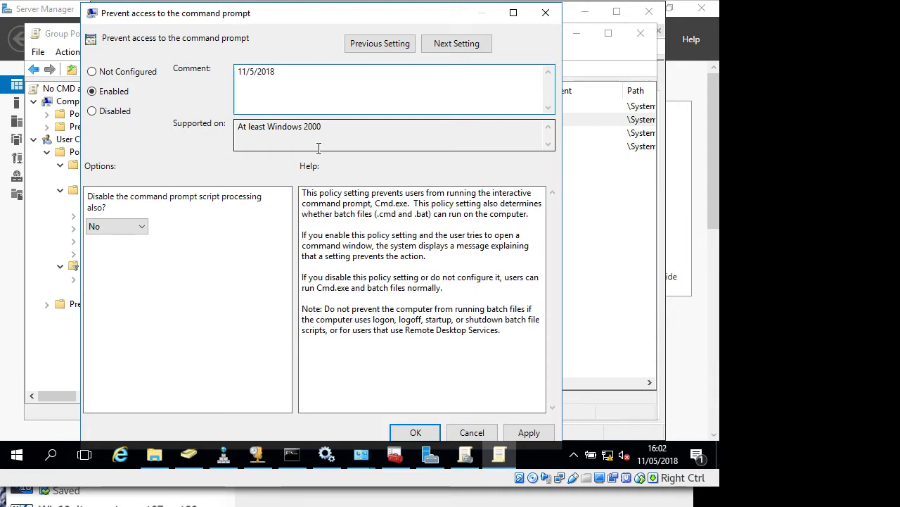
text(Maria da Fe)
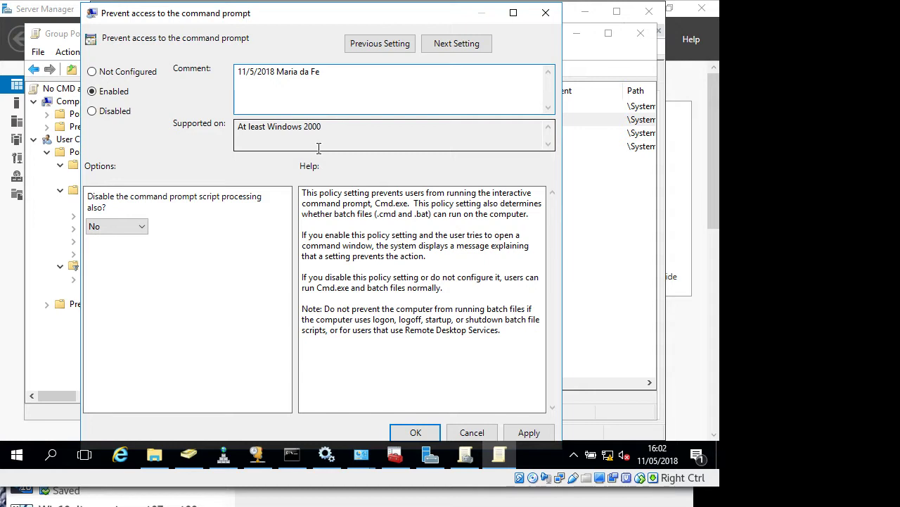
key(Return)
text(This )
text(for )
text(Trai)
text(nni)
text(ng)
text( proposal.)
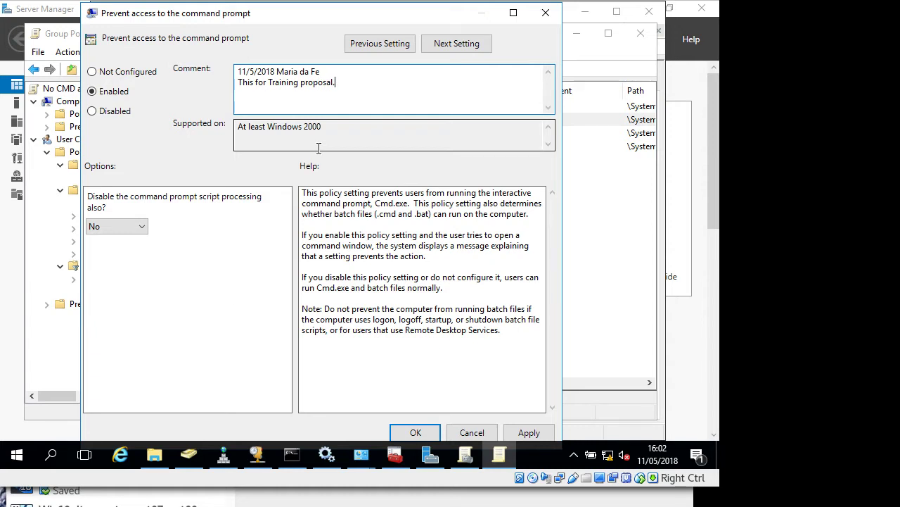
text(Today is friday, sexta)
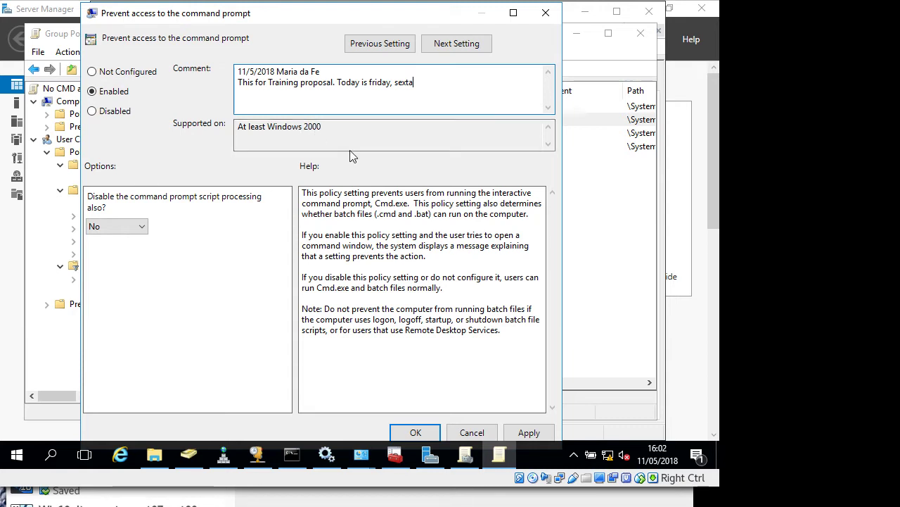
double_click(419, 82)
click(424, 89)
Leave script processing disabling at No and save the enabled policy
click(142, 228)
click(142, 228)
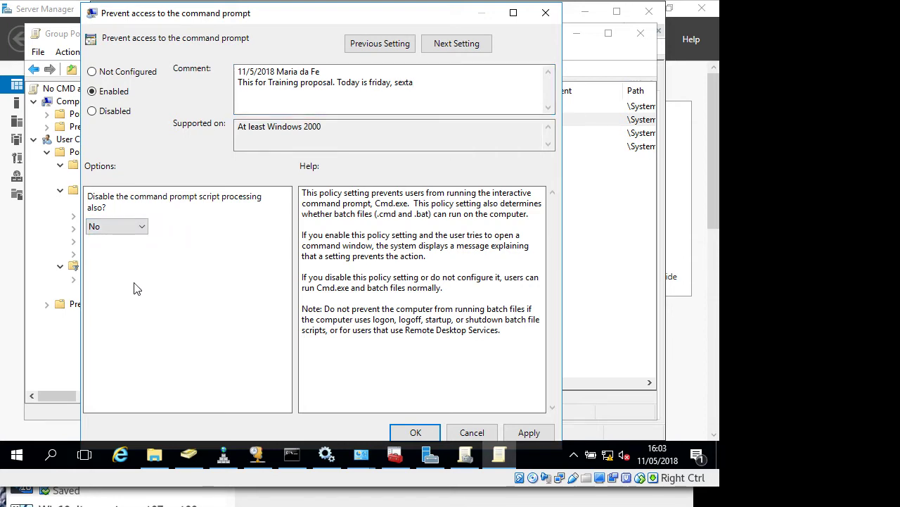
click(144, 227)
click(144, 227)
click(416, 433)
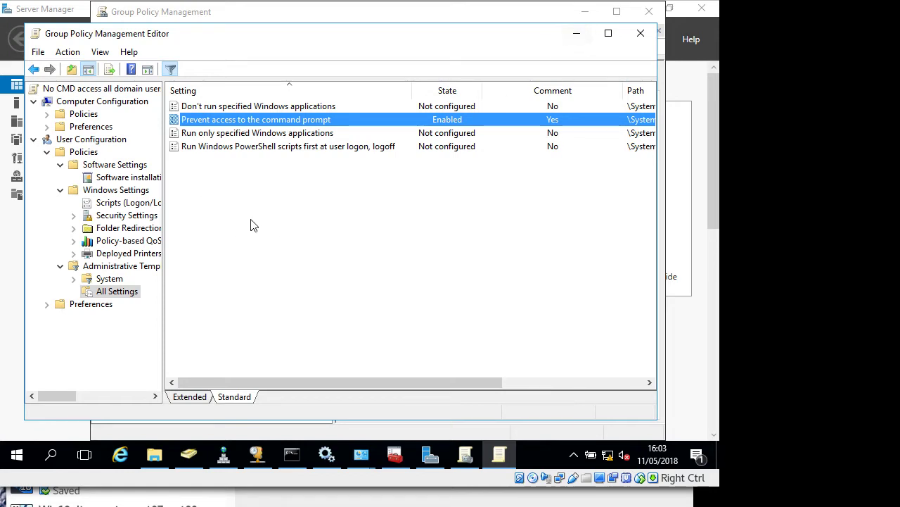
Close the Group Policy Management Editor to return to the No CMD GPO's status page
click(640, 35)
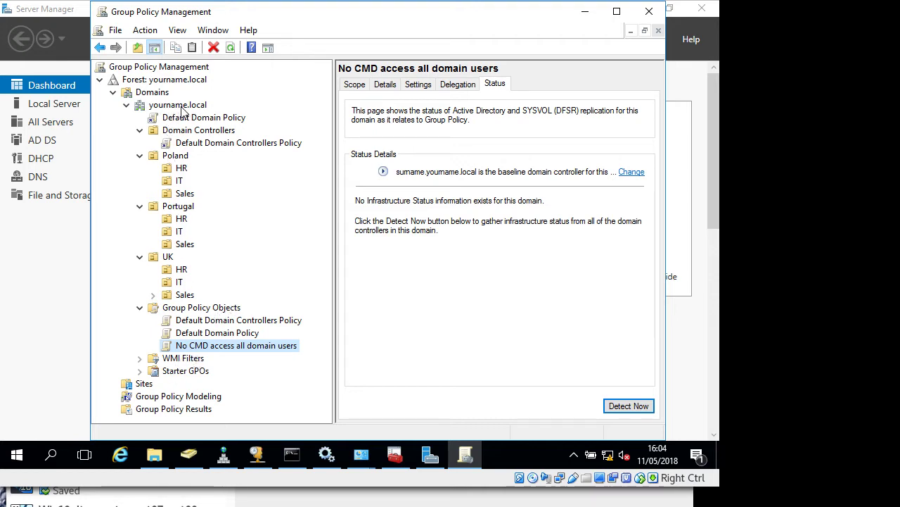
Move the command prompt aside, minimize Server Manager and bring Group Policy Management forward
click(292, 454)
drag(199, 16, 308, 43)
click(59, 271)
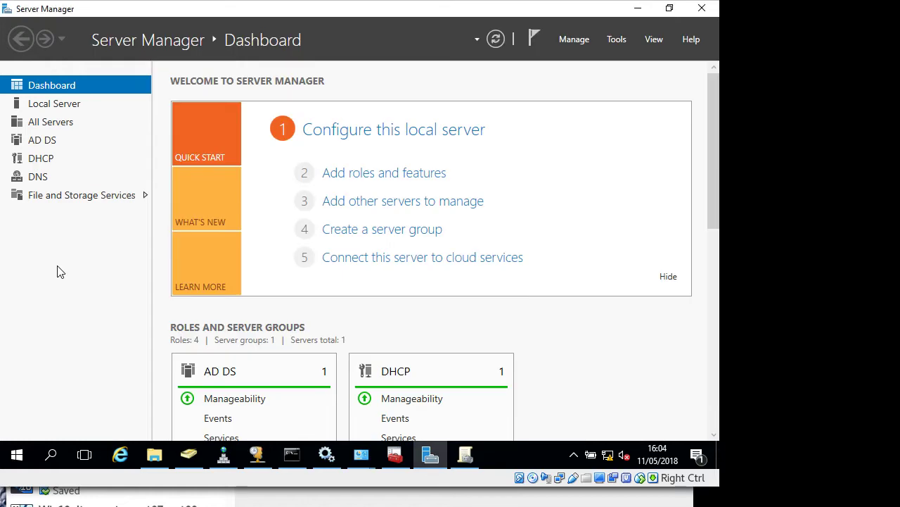
click(637, 9)
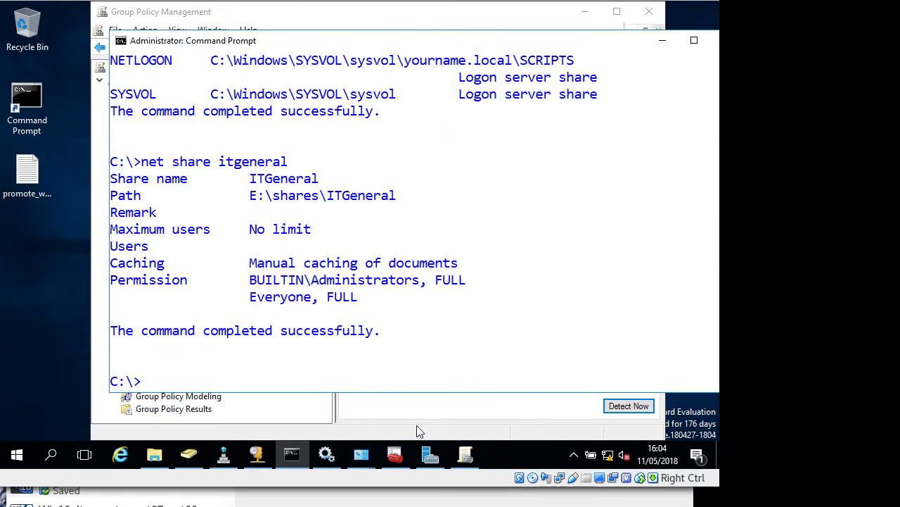
click(465, 454)
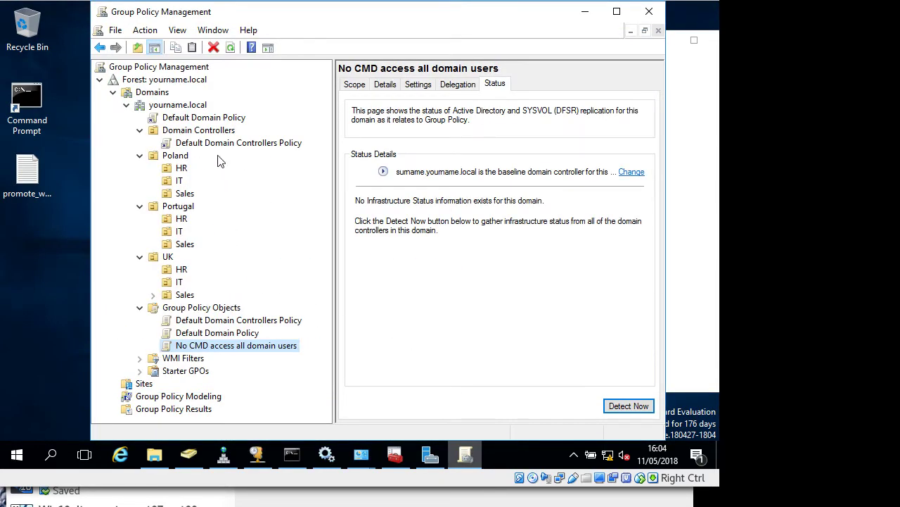
Link the 'No CMD access all domain users' GPO to yourname.local, then return to Command Prompt
right_click(172, 110)
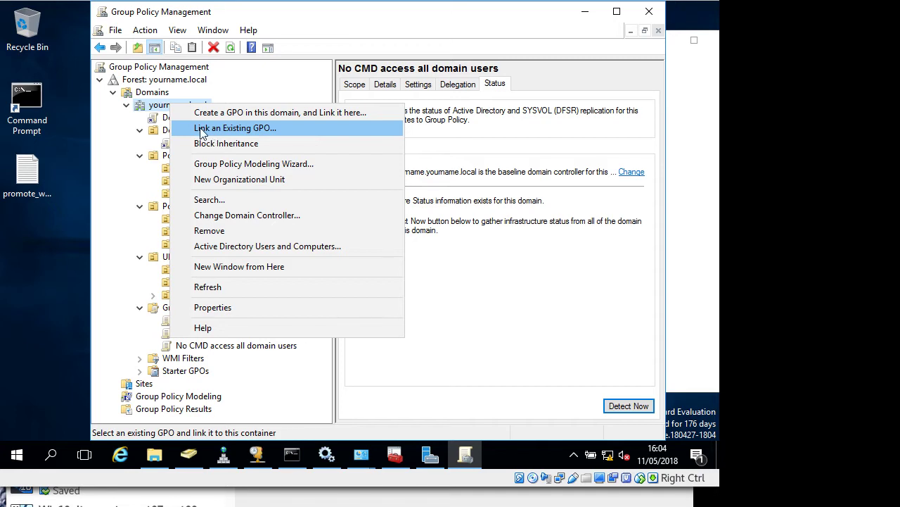
click(245, 131)
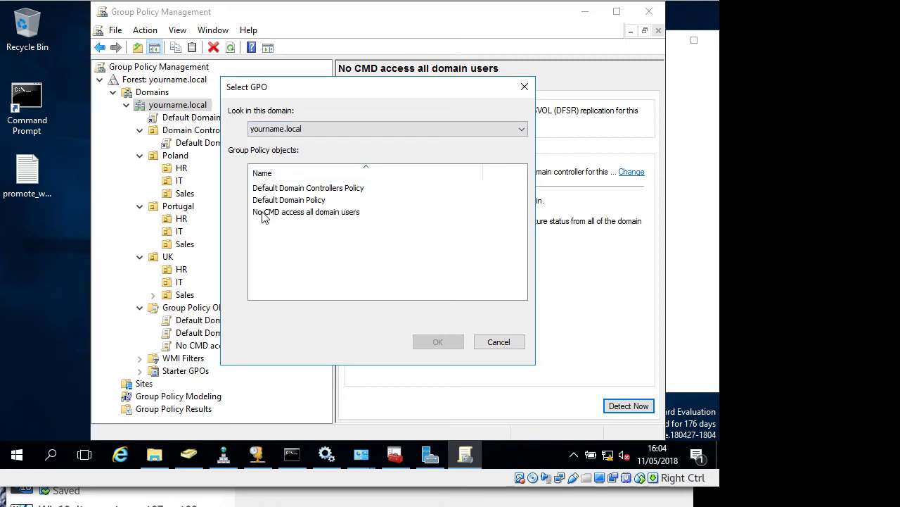
click(317, 216)
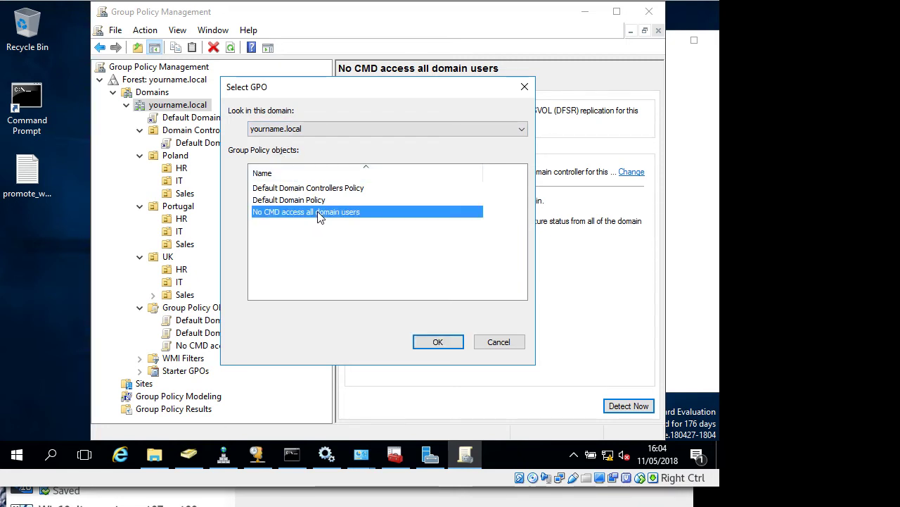
click(438, 342)
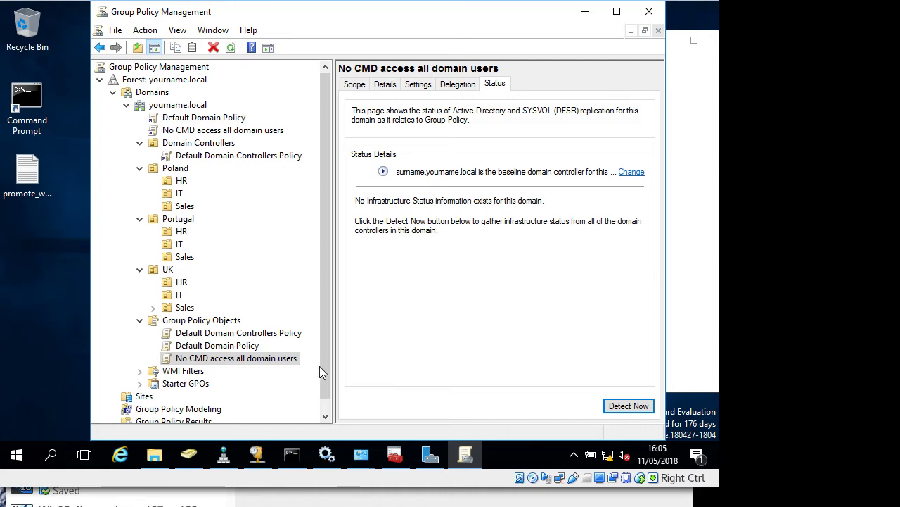
click(294, 458)
scroll(238, 326, down, 4)
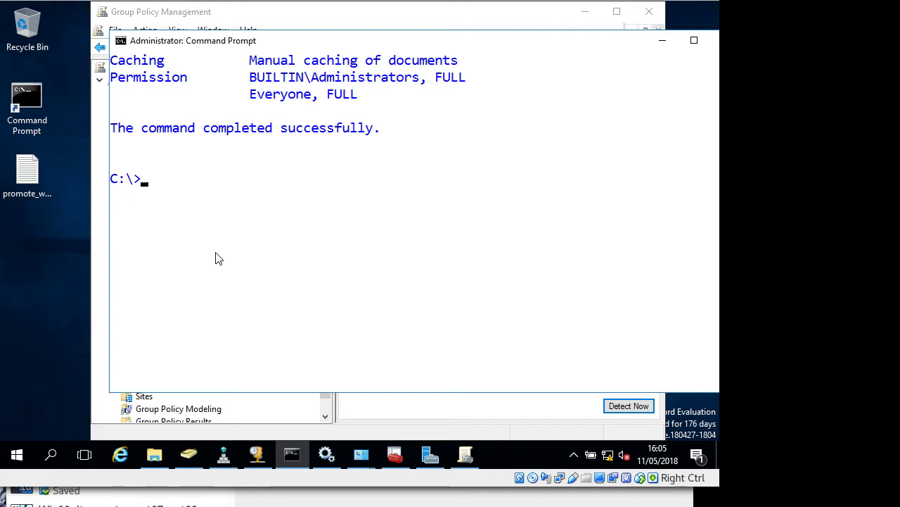
Run gpupdate /force to apply the computer and user policies
text(gp)
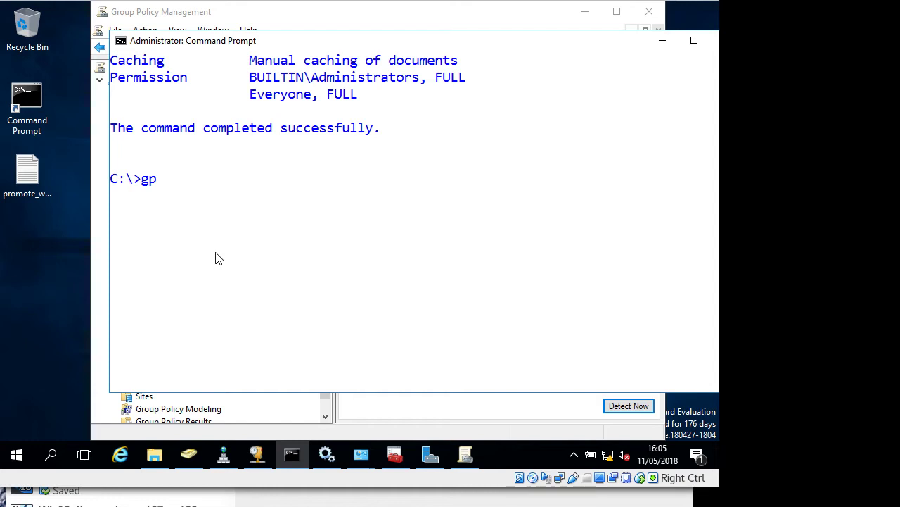
text(update )
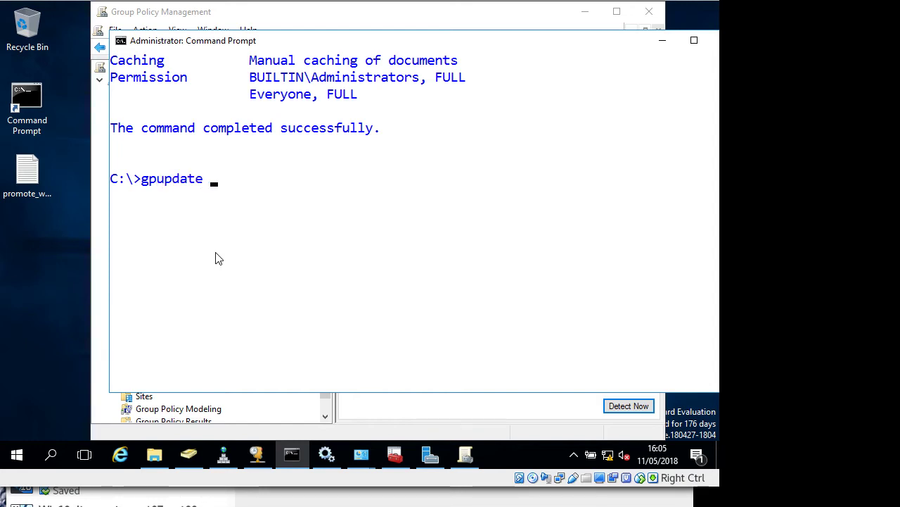
text(/forv)
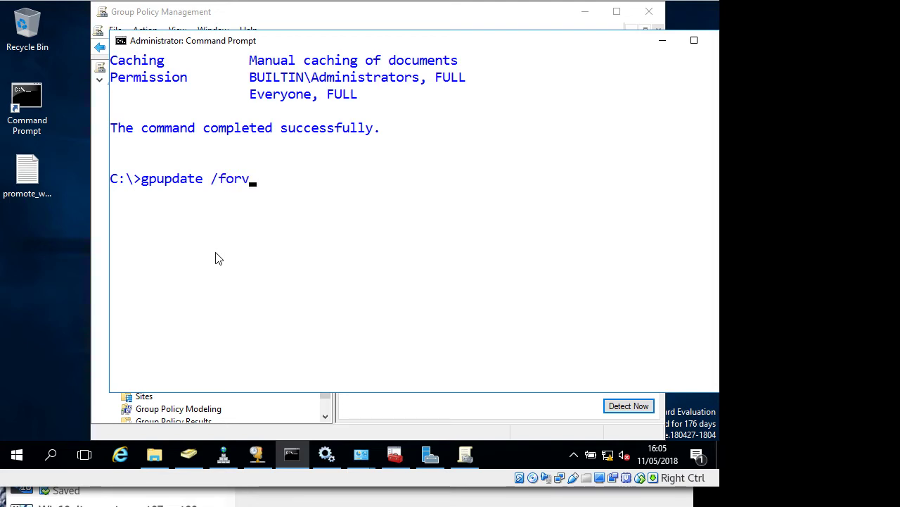
key(BackSpace)
text(ce)
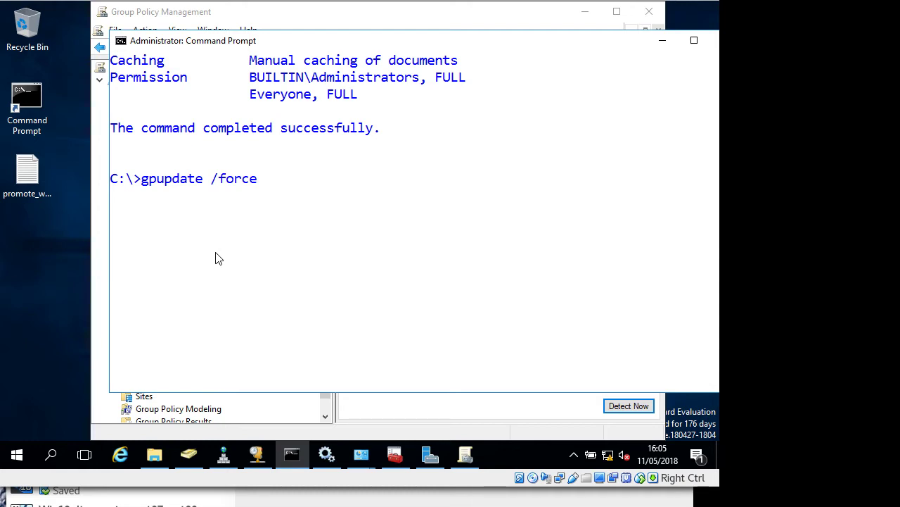
key(Return)
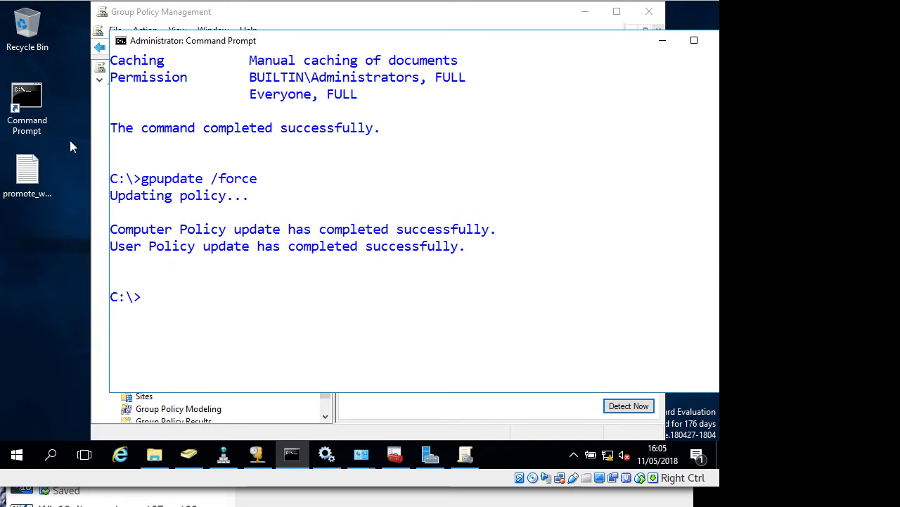
Confirm a new Command Prompt is blocked, close it, and switch to the Windows 10 client
double_click(31, 97)
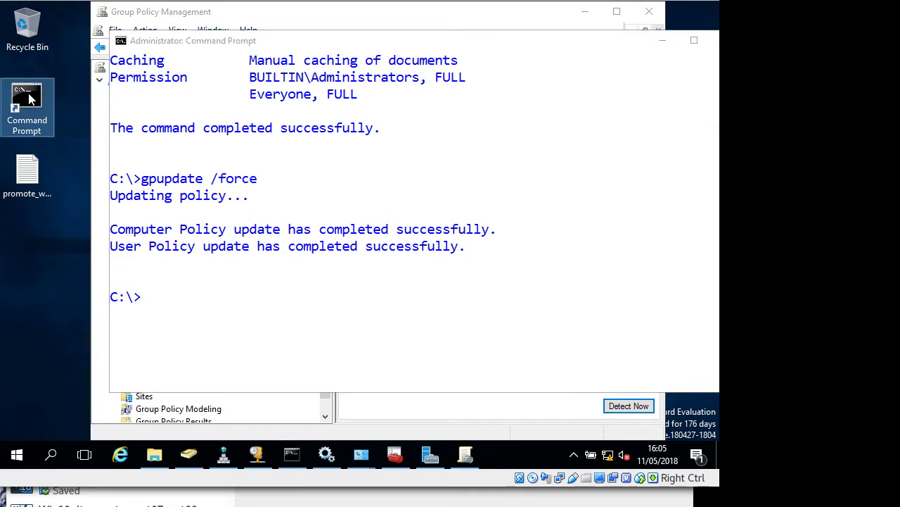
drag(334, 17, 368, 107)
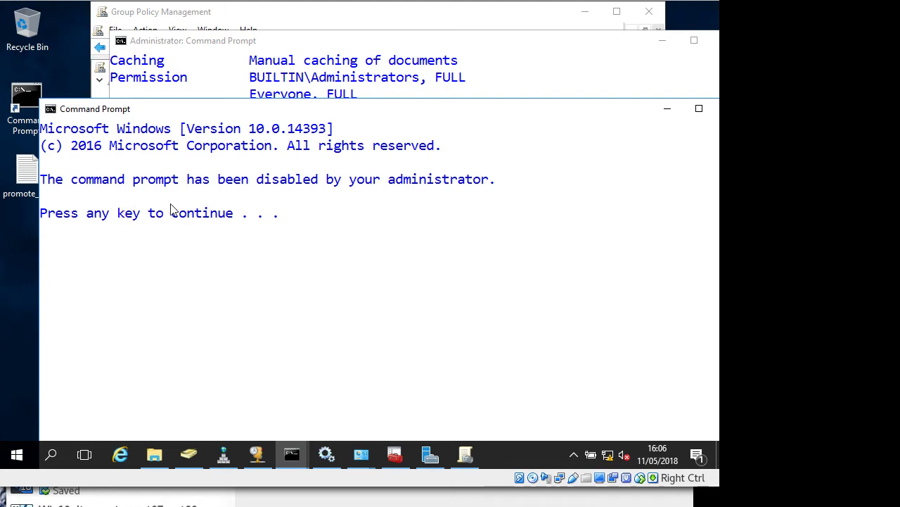
drag(575, 107, 462, 102)
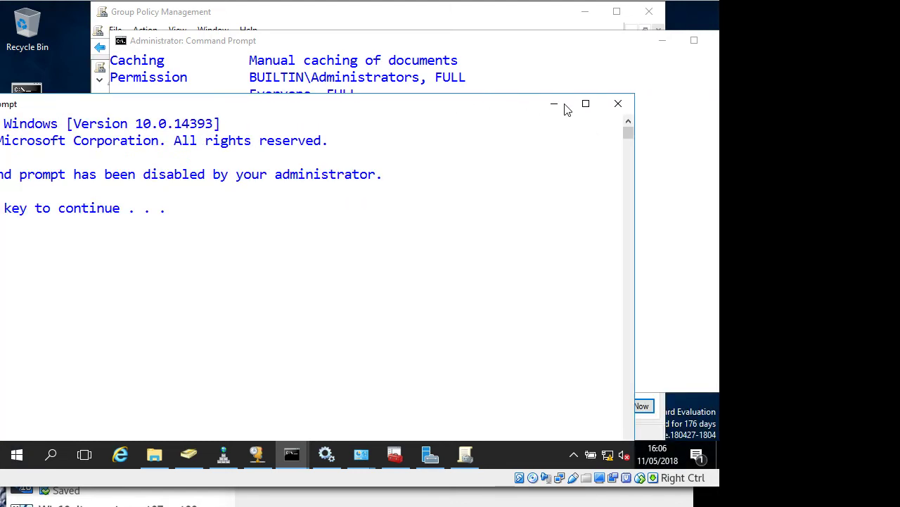
click(618, 104)
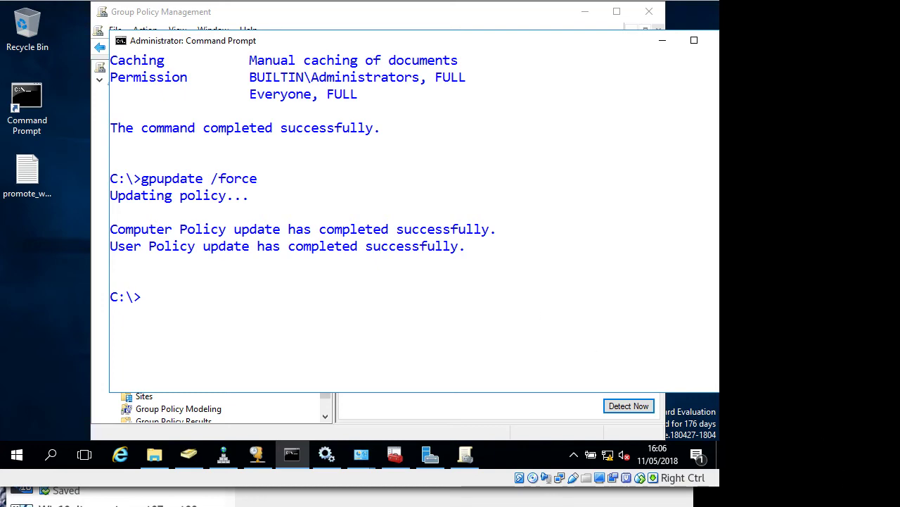
key(alt+Tab)
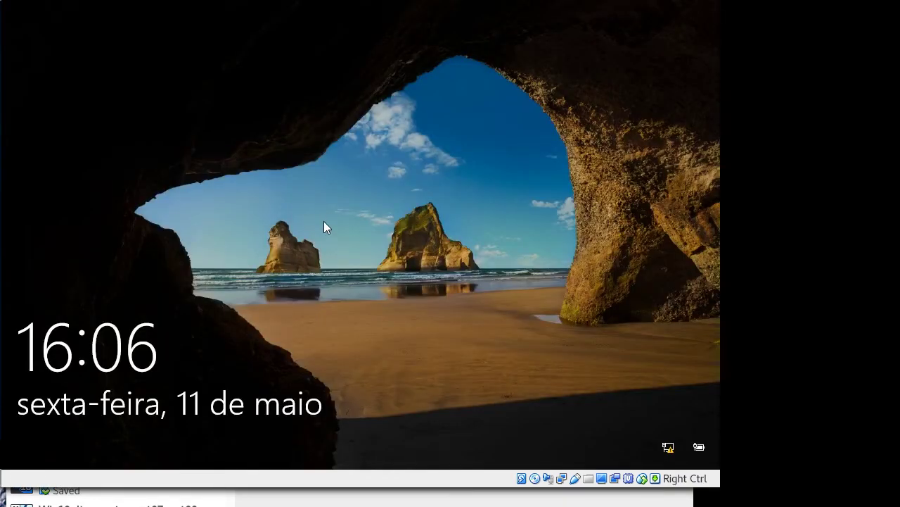
Sign in to the Windows 10 client as the second domain user with that account's password
click(324, 223)
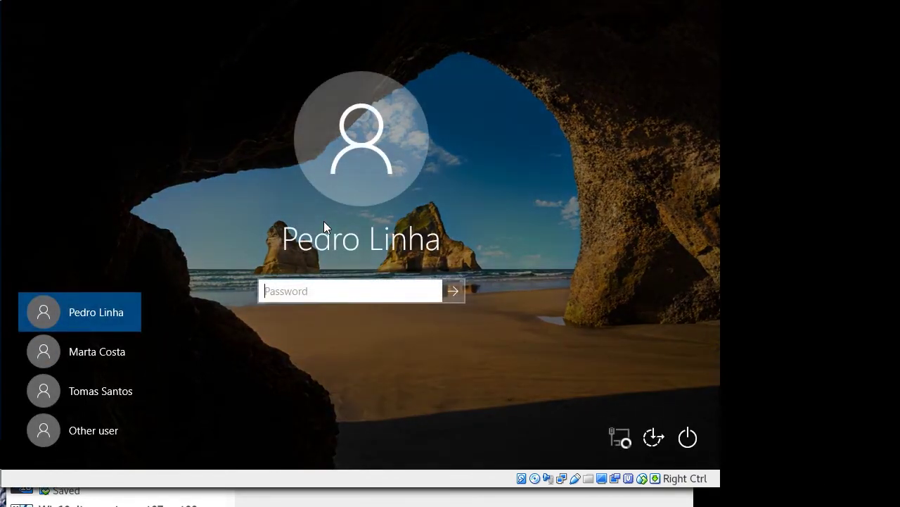
click(122, 349)
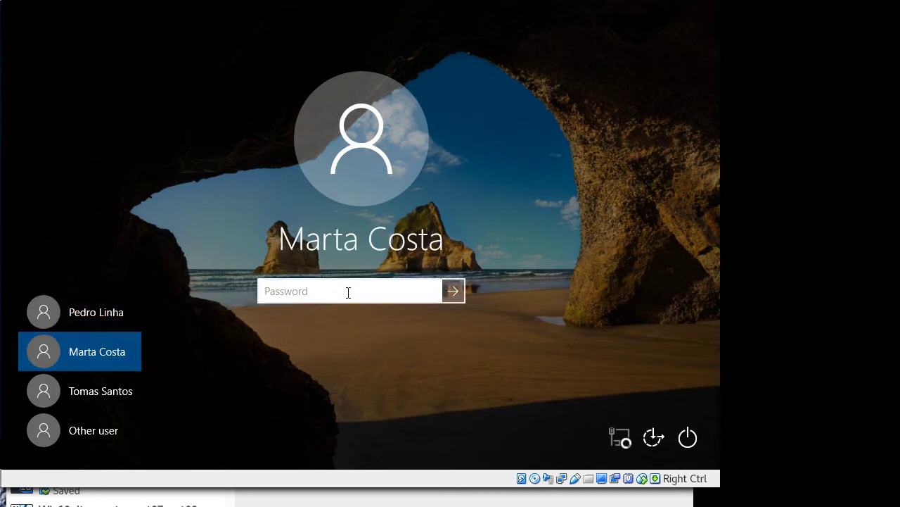
click(98, 390)
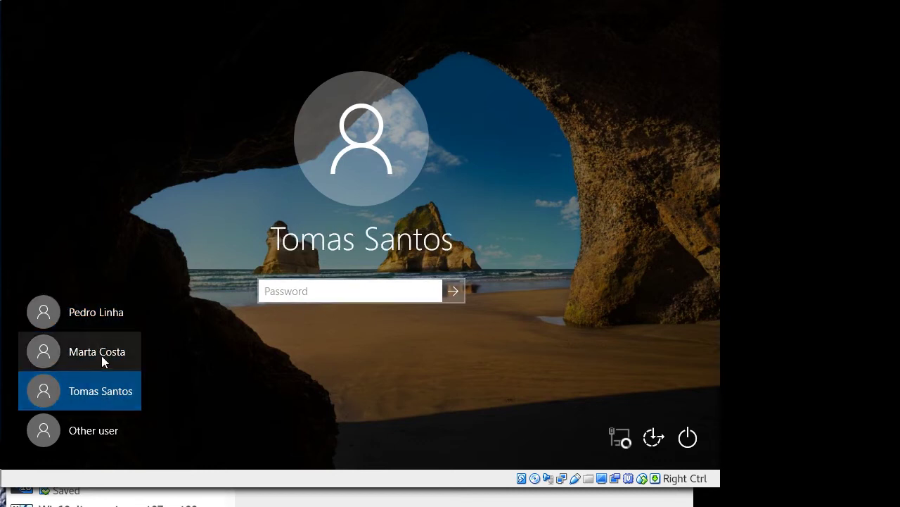
click(101, 358)
text(••)
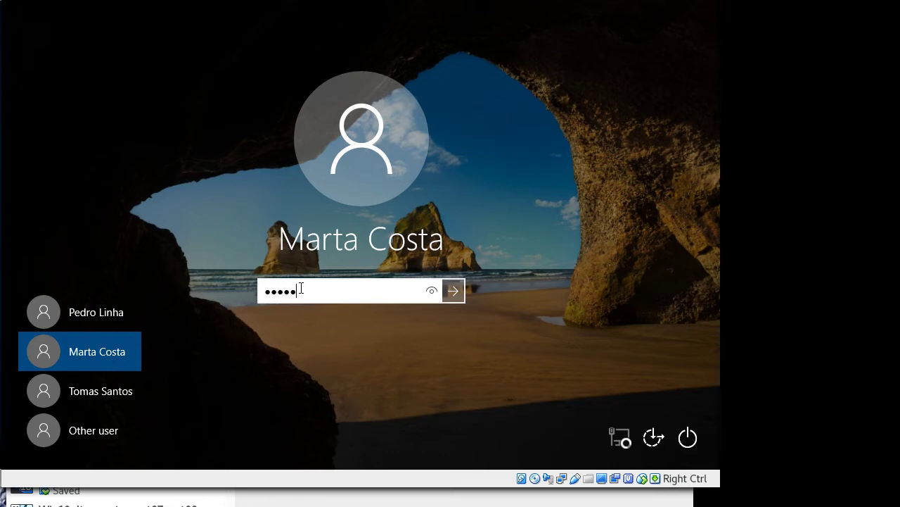
key(BackSpace)
key(BackSpace)
key(BackSpace)
key(BackSpace)
text(••••••••)
key(Return)
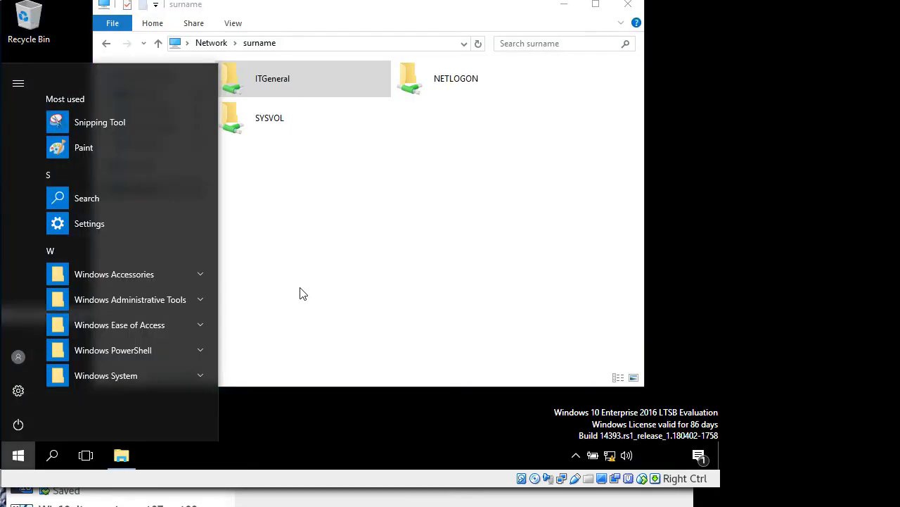
Launch Command Prompt from a Start search for 'cmd', confirm it opens unblocked, then close it
click(324, 260)
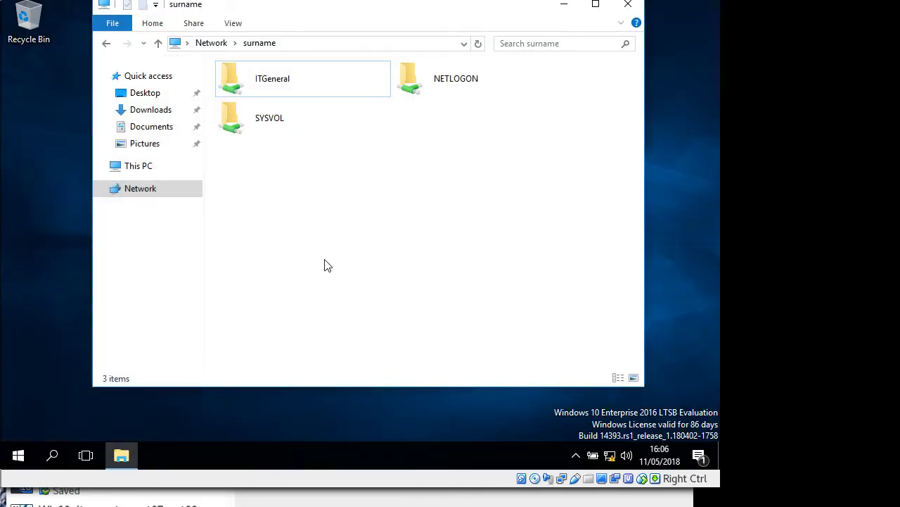
click(562, 6)
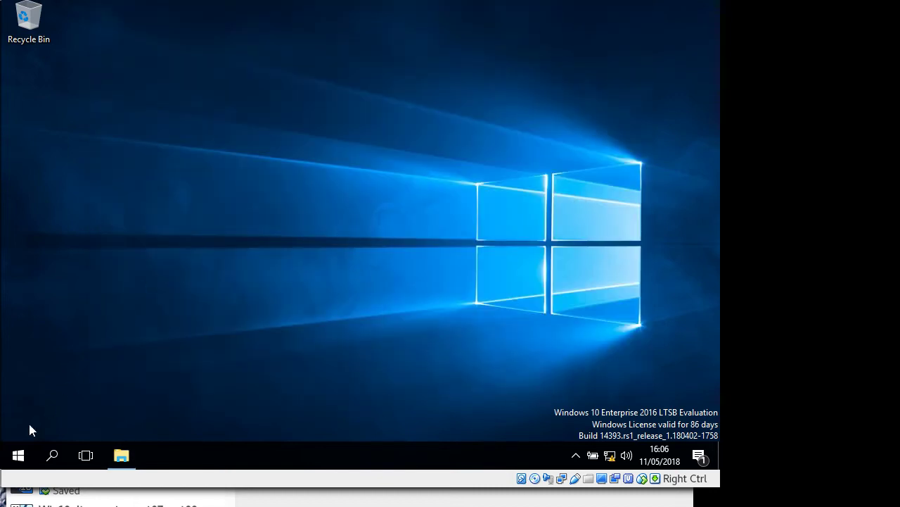
click(21, 456)
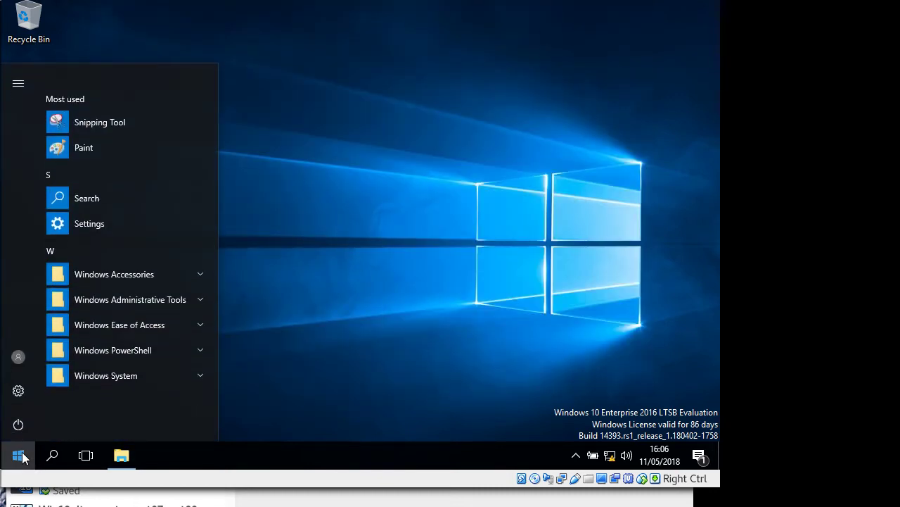
text(cmd)
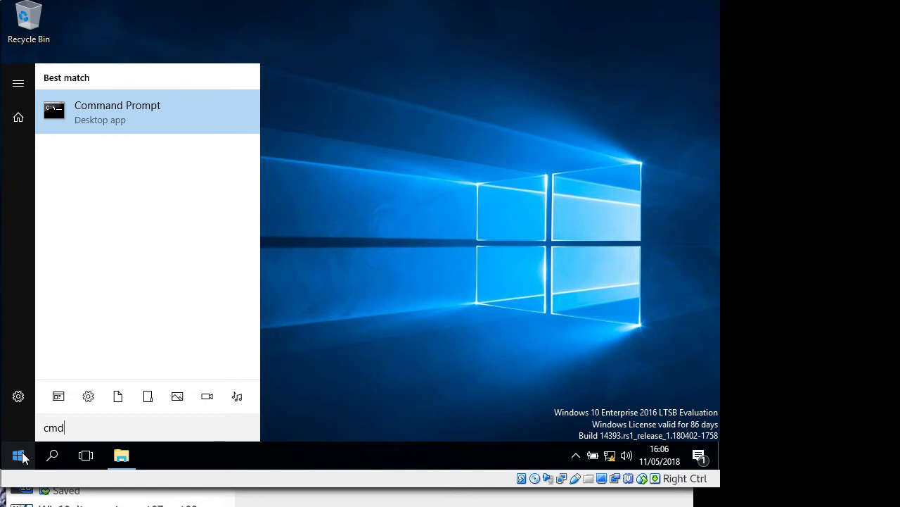
key(Return)
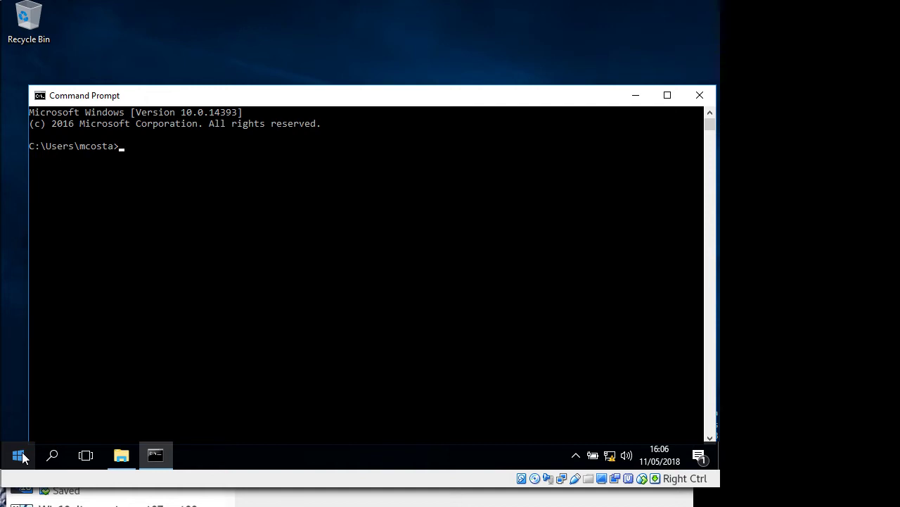
click(703, 96)
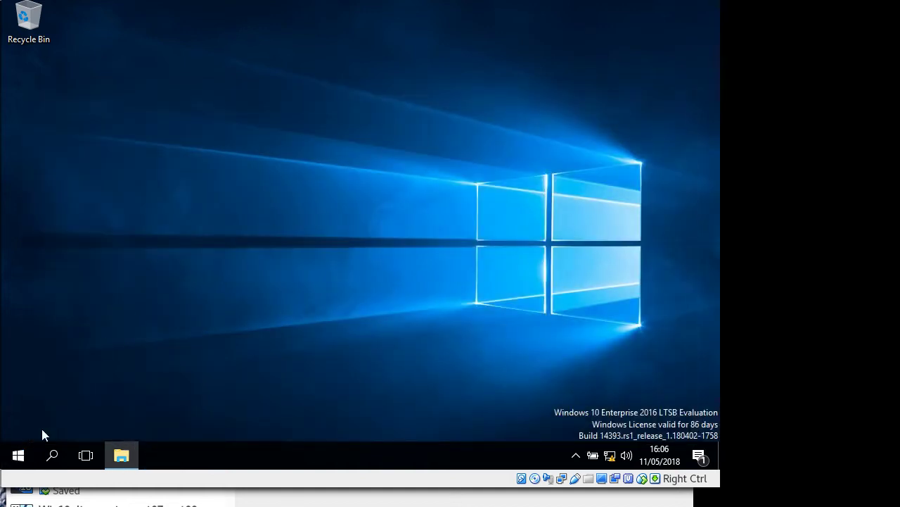
click(19, 456)
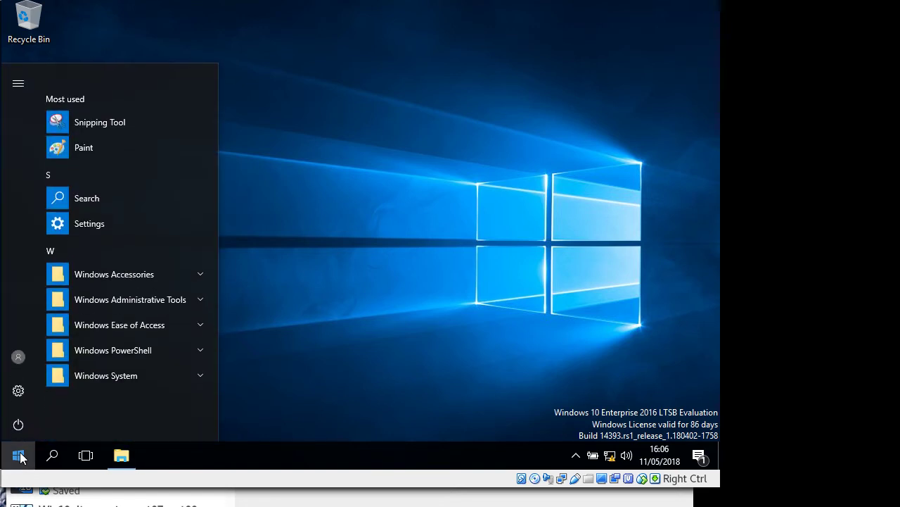
Sign out of the domain user and sign back in with the account password
click(20, 360)
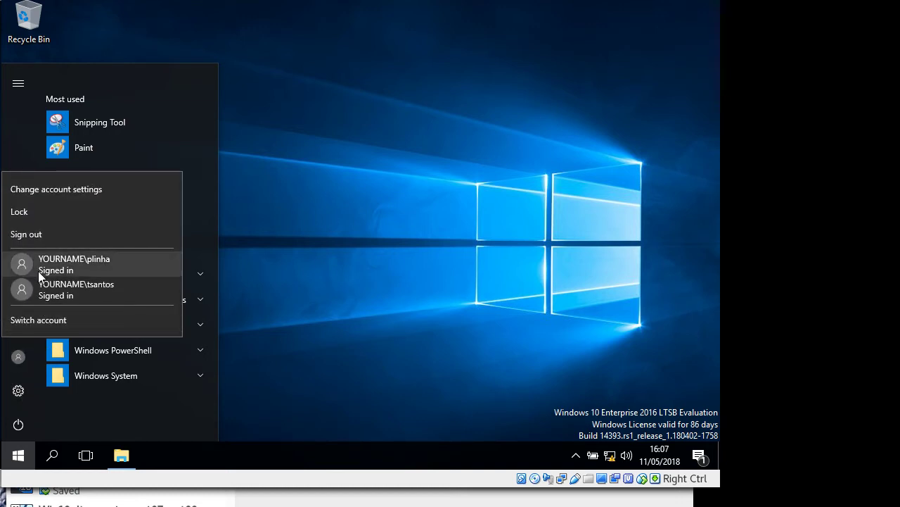
click(33, 236)
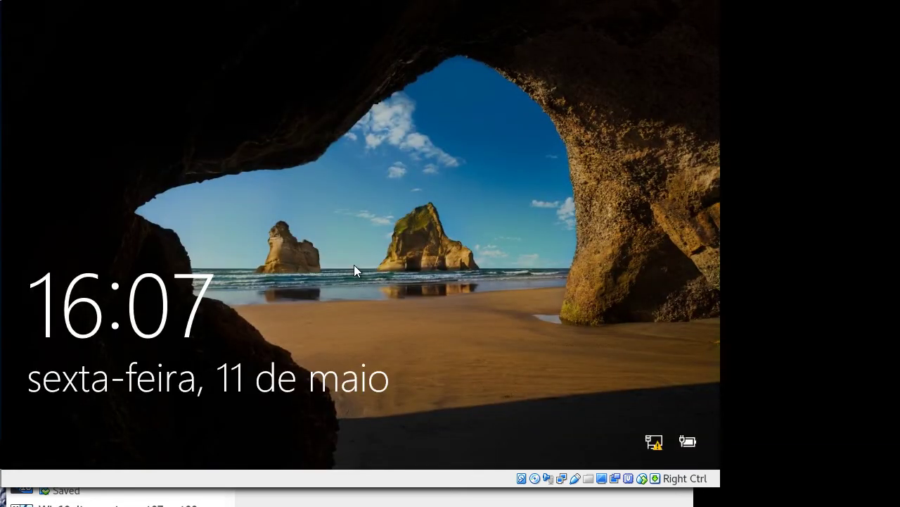
click(354, 270)
text(********)
key(Return)
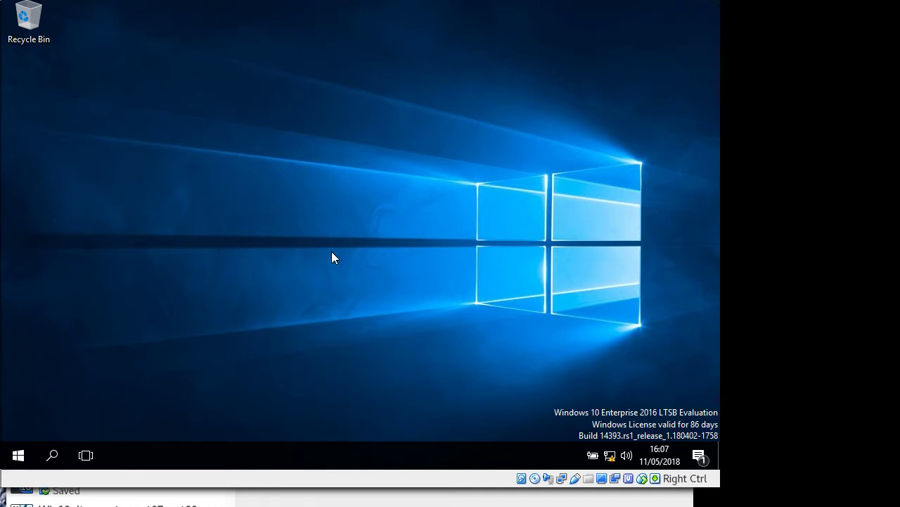
Launch Command Prompt via 'cmd', read the disabled-by-administrator message, and close the window
click(22, 456)
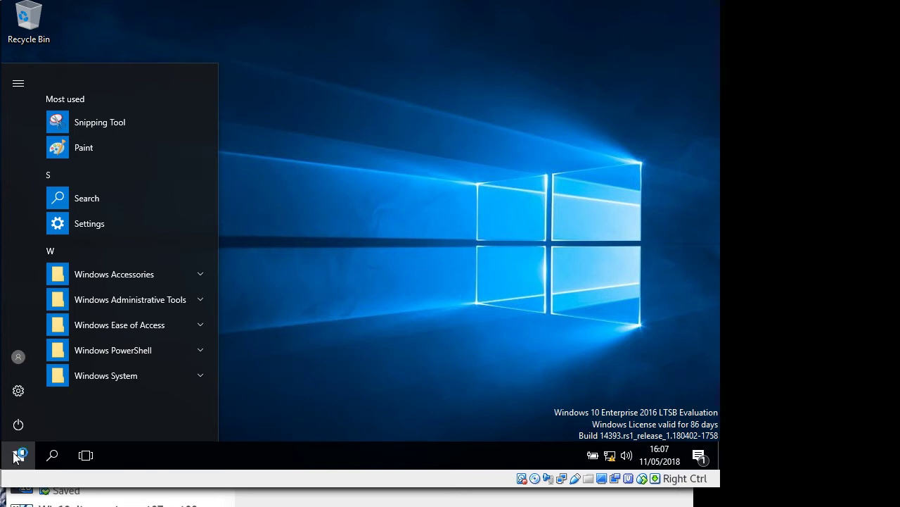
text(cmd)
key(Return)
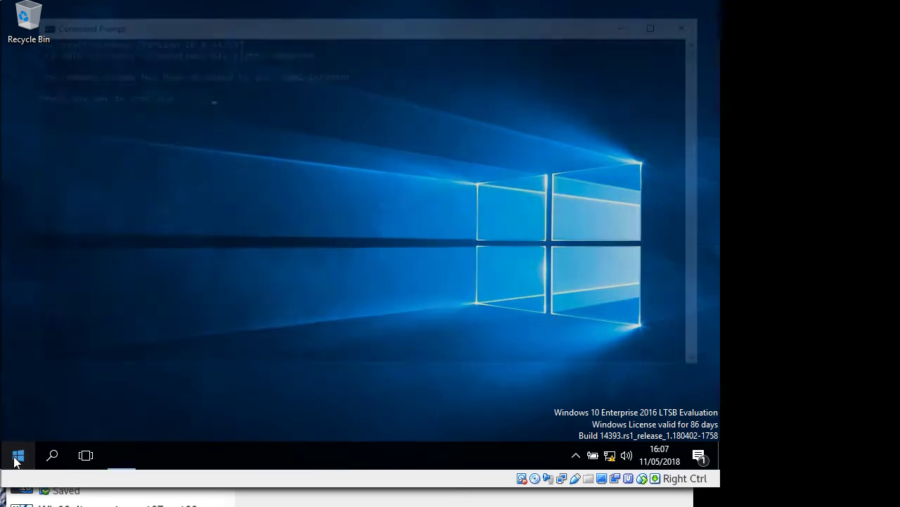
drag(182, 22, 263, 124)
click(19, 455)
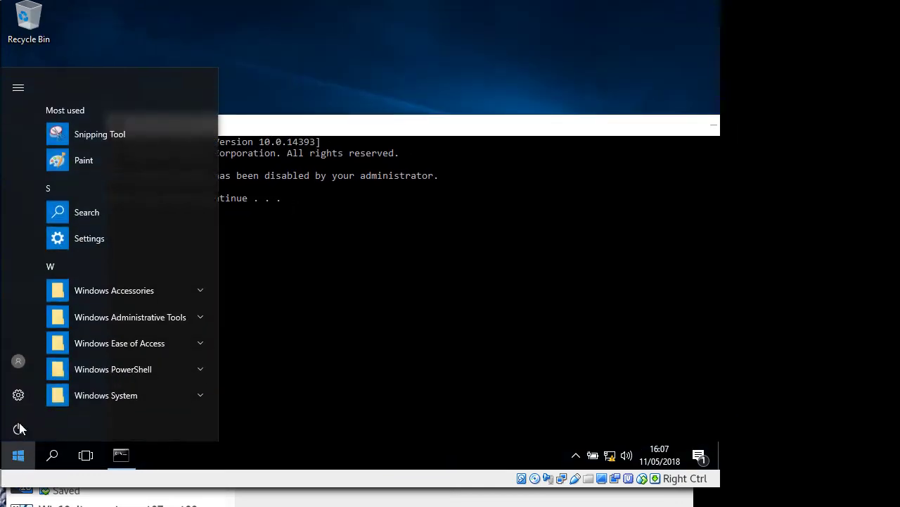
click(22, 355)
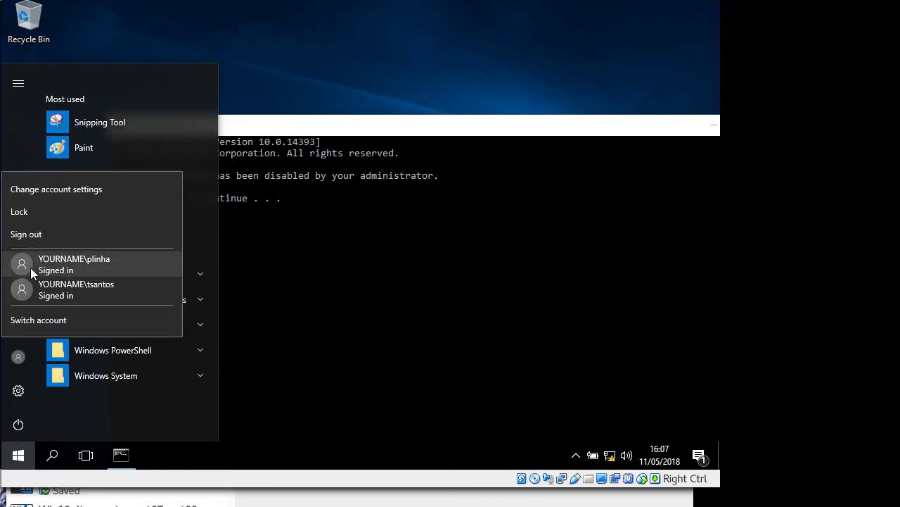
click(338, 347)
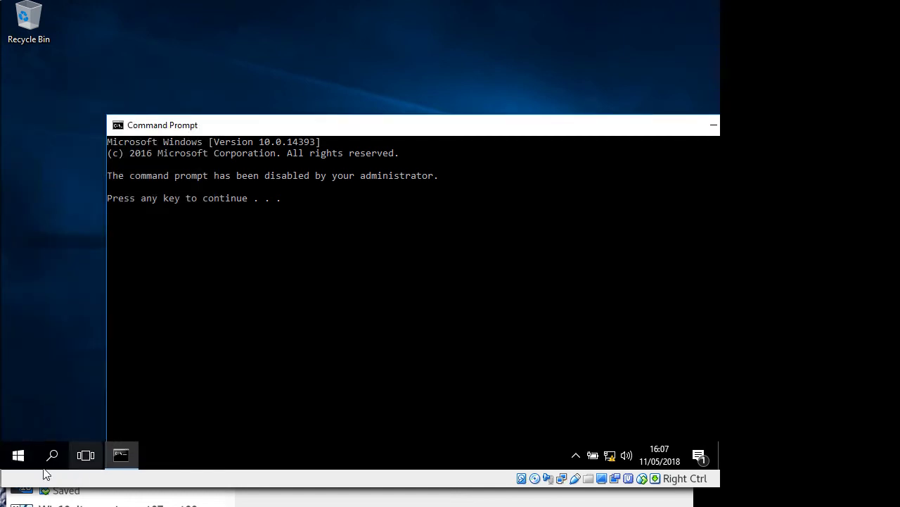
click(18, 455)
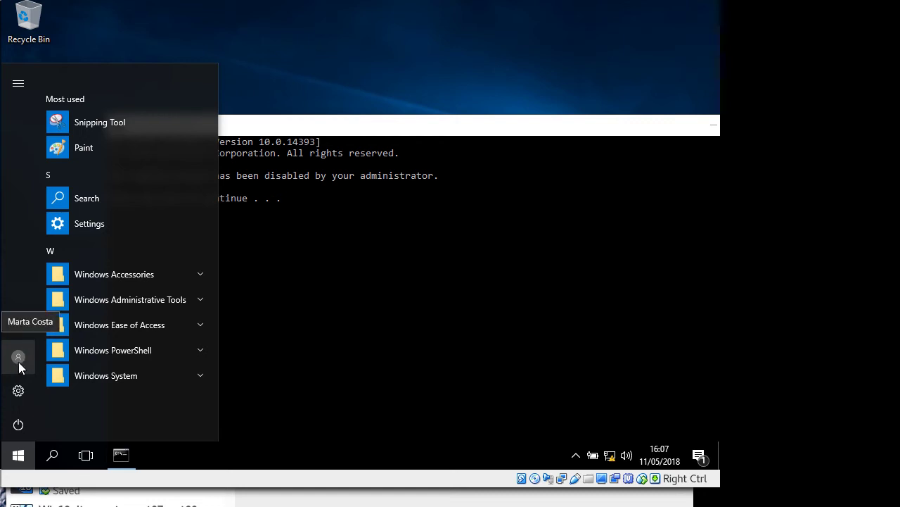
click(341, 206)
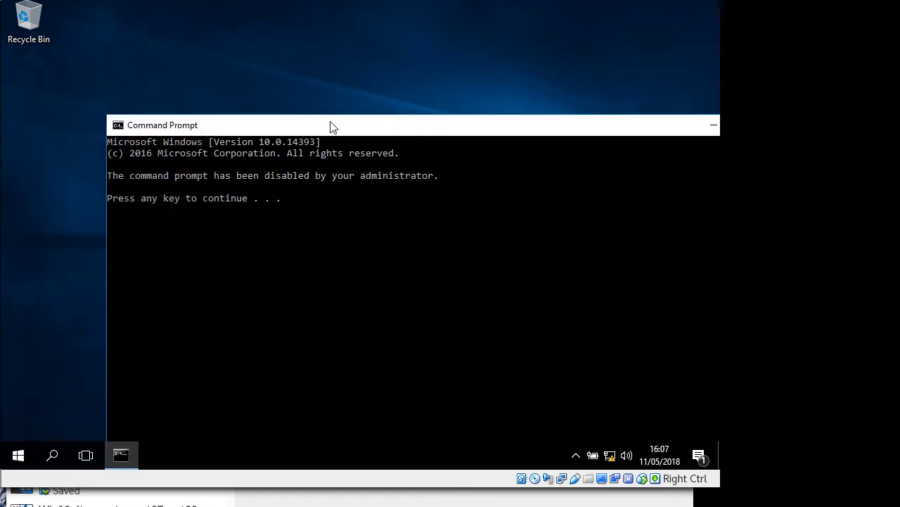
drag(329, 126, 259, 57)
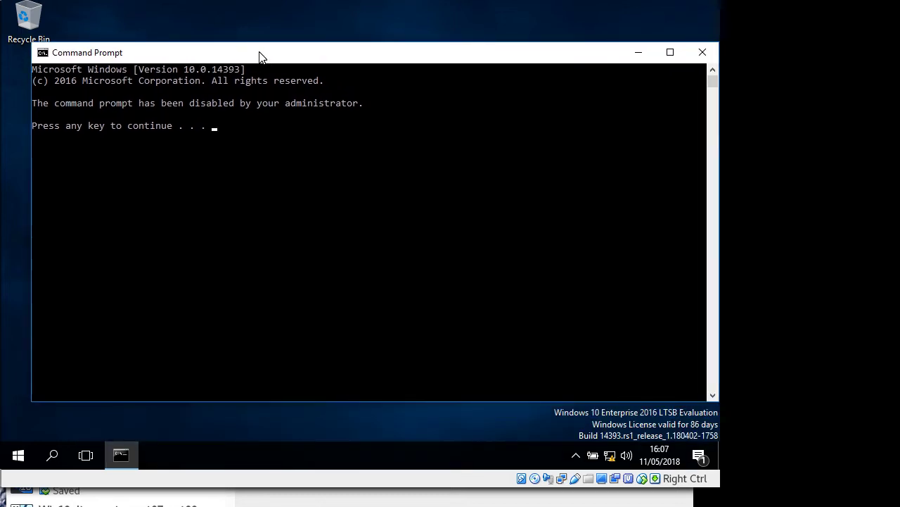
click(702, 52)
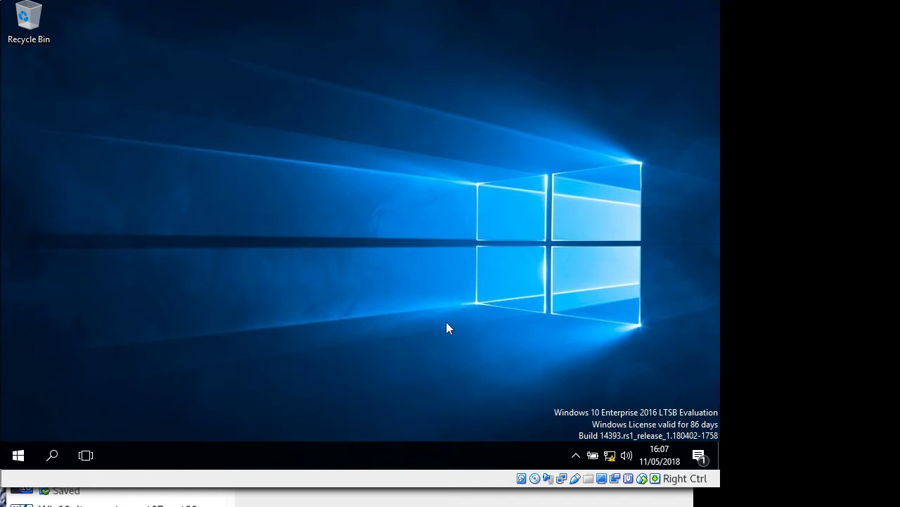
Check Poland > IT, then view the No CMD access all domain users GPO's Scope: linked to yourname.local
mouse_move(610, 456)
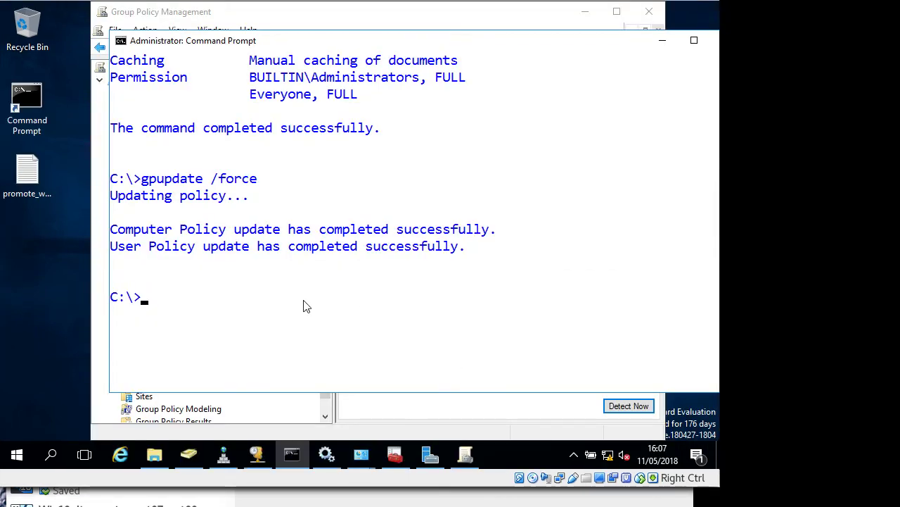
click(432, 413)
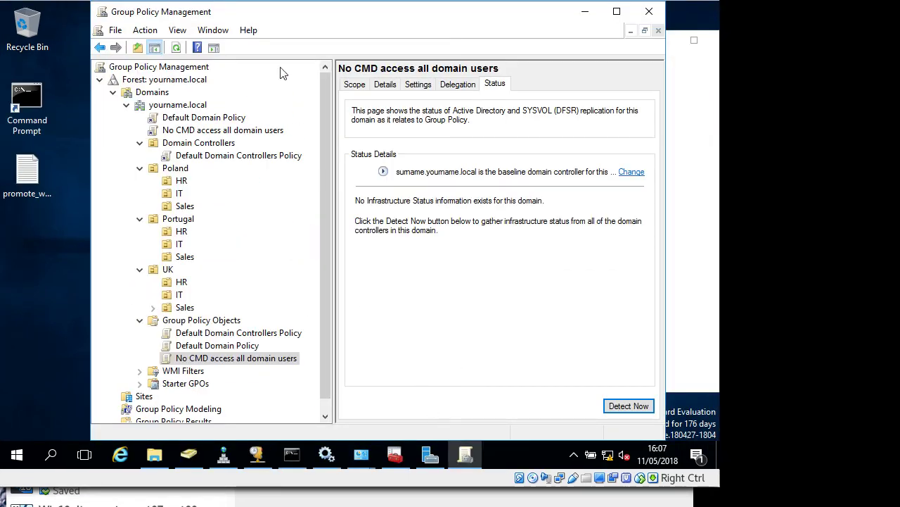
drag(308, 16, 267, 14)
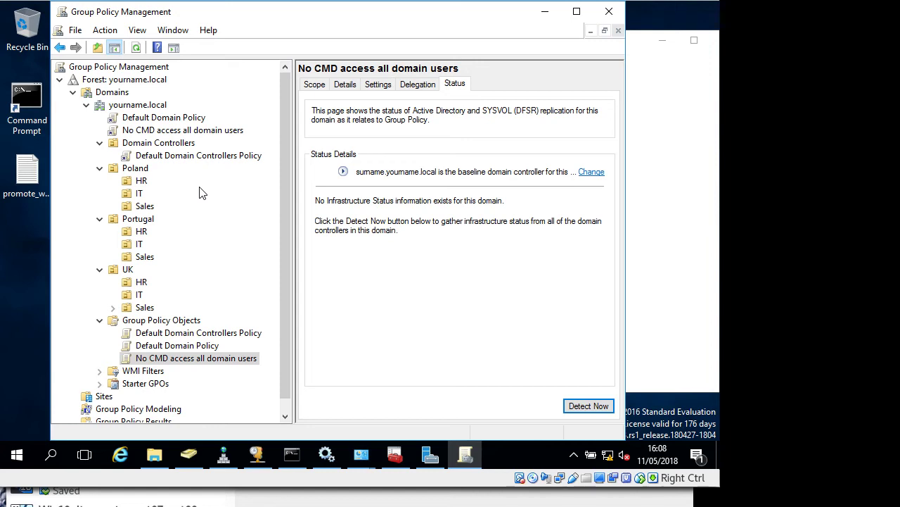
click(127, 195)
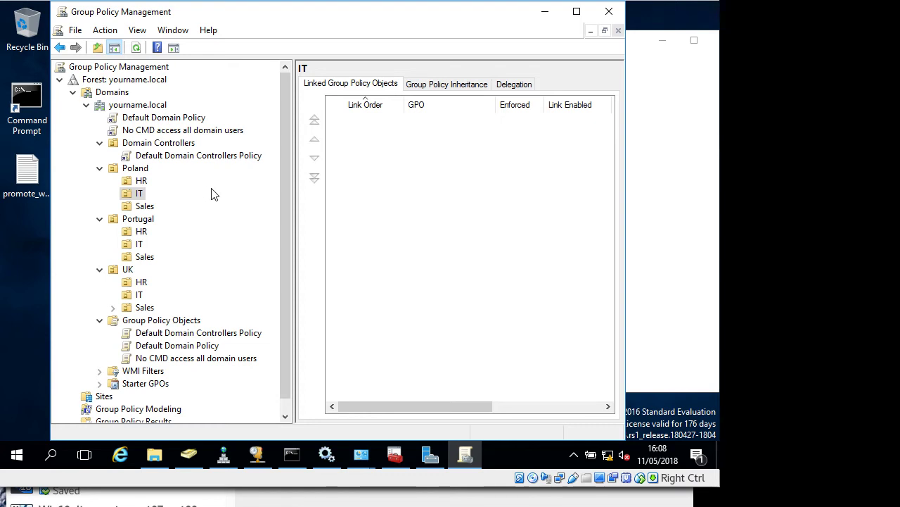
click(165, 359)
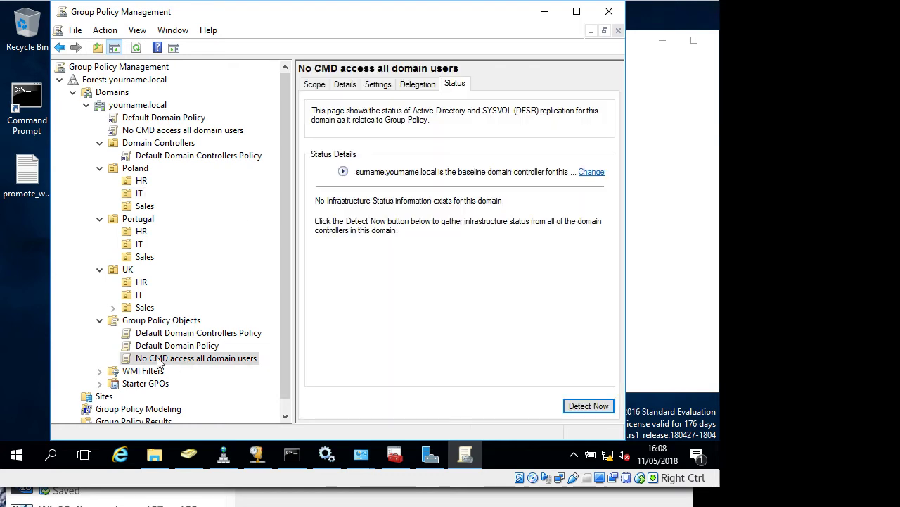
click(315, 85)
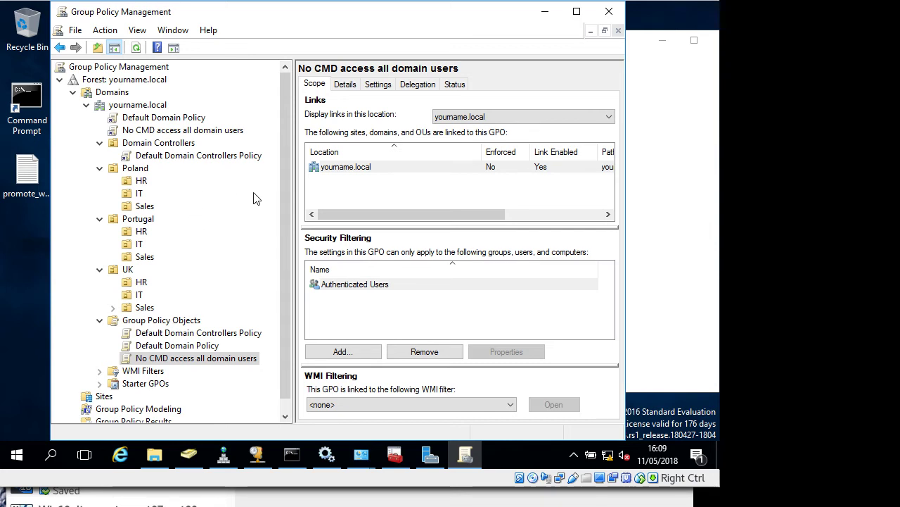
Switch to Active Directory Users and Computers and enlarge it so the full tree shows
click(545, 12)
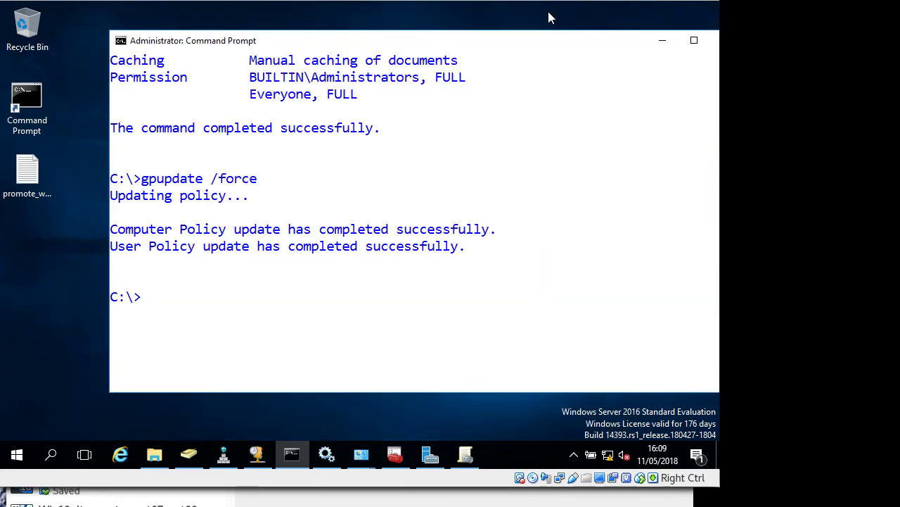
click(189, 454)
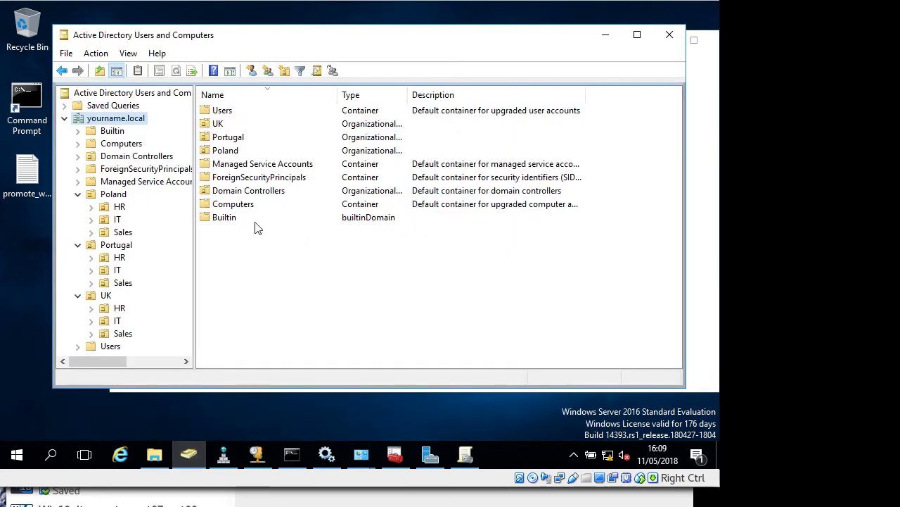
drag(195, 197, 240, 218)
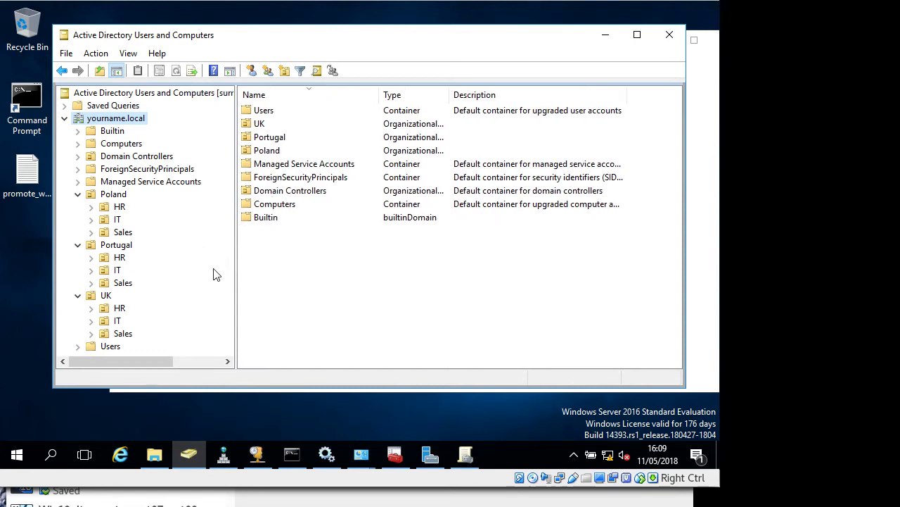
scroll(203, 259, right, 2)
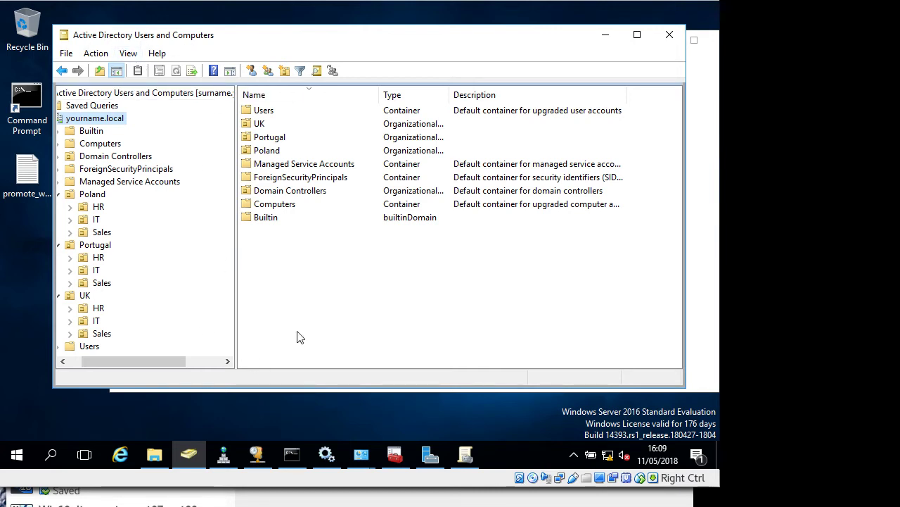
double_click(337, 389)
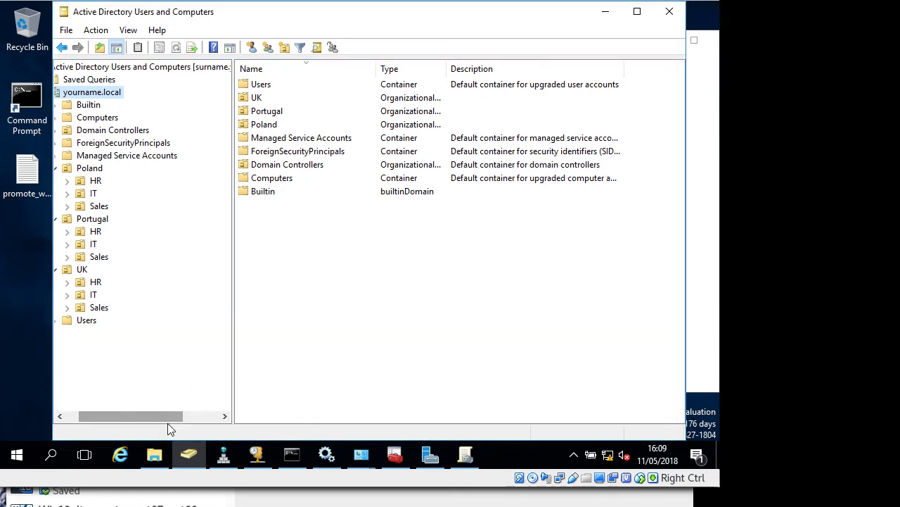
drag(123, 417, 107, 417)
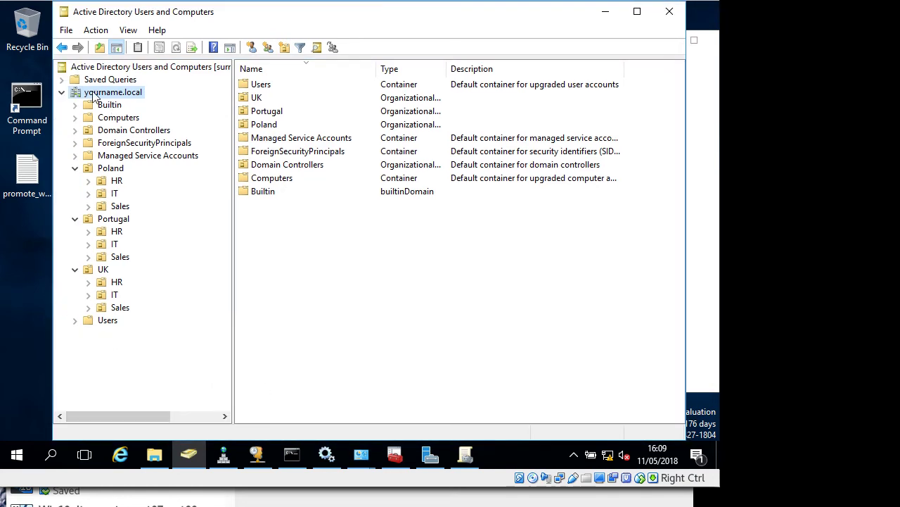
Create an organizational unit named Admins under yourname.local
right_click(94, 98)
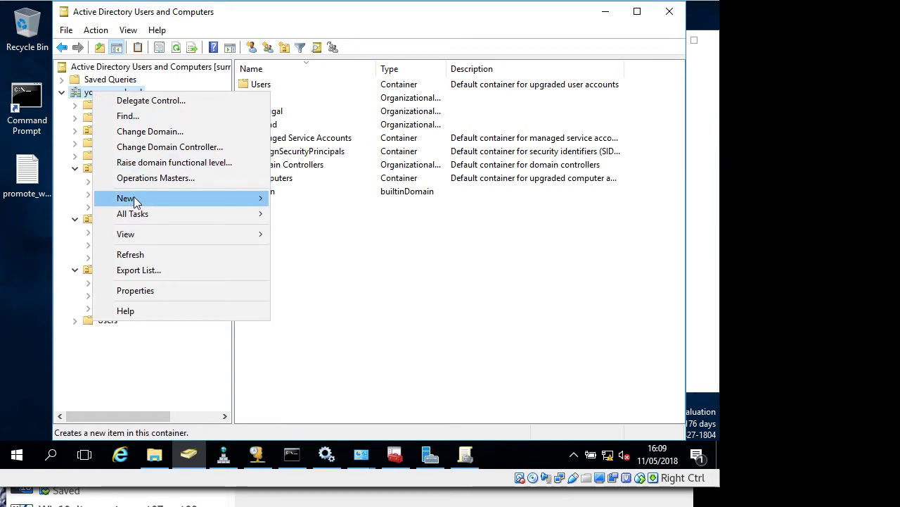
mouse_move(133, 198)
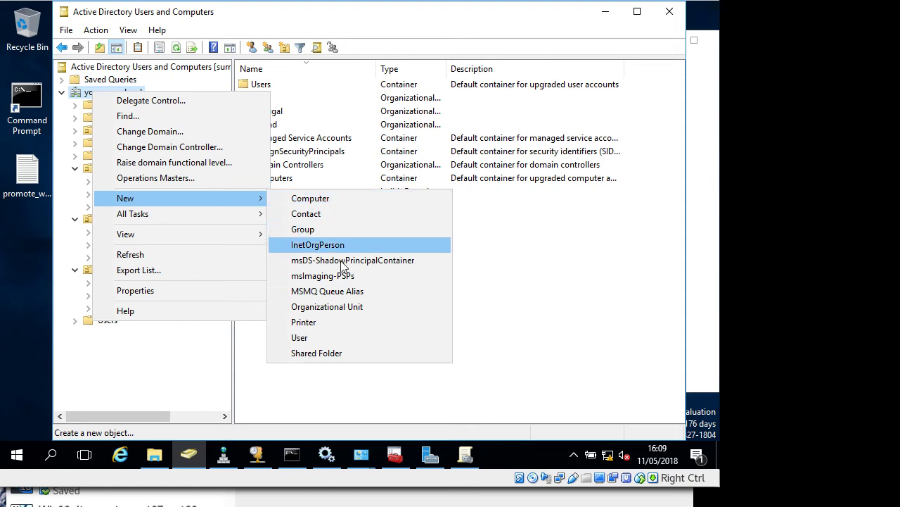
click(342, 308)
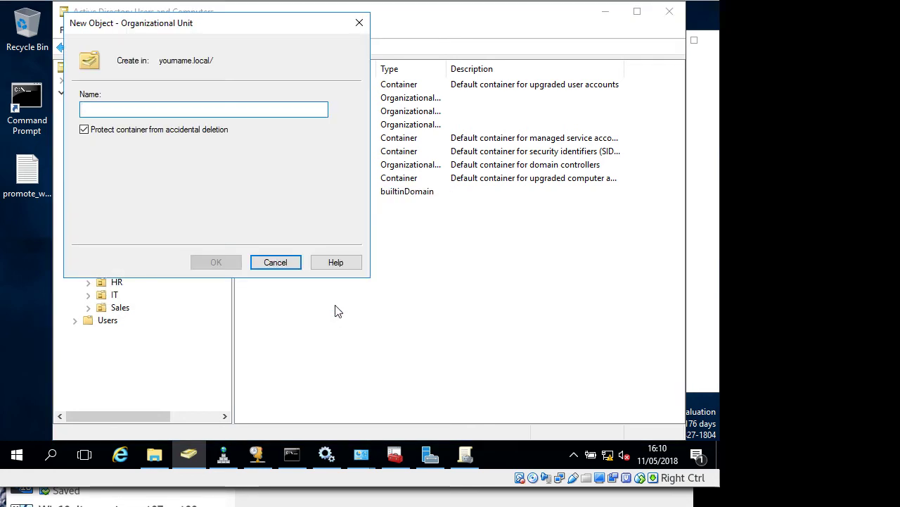
text(Admins)
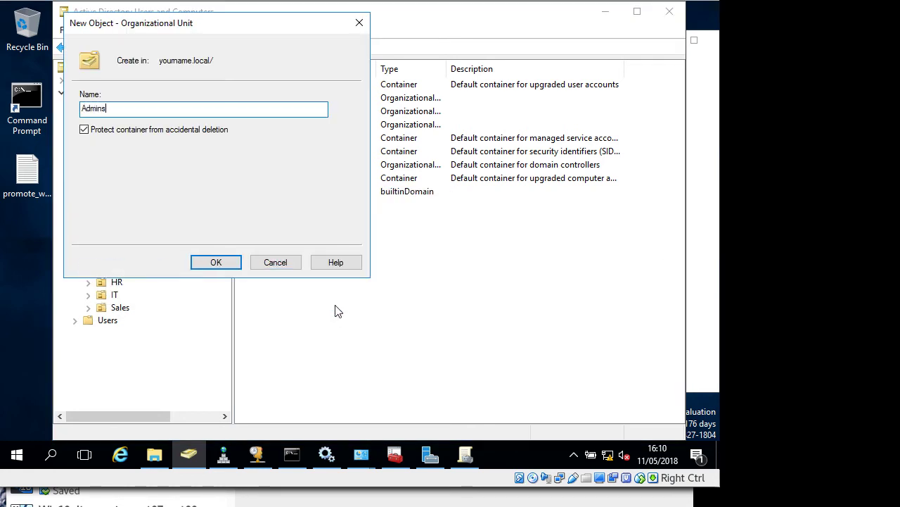
key(Return)
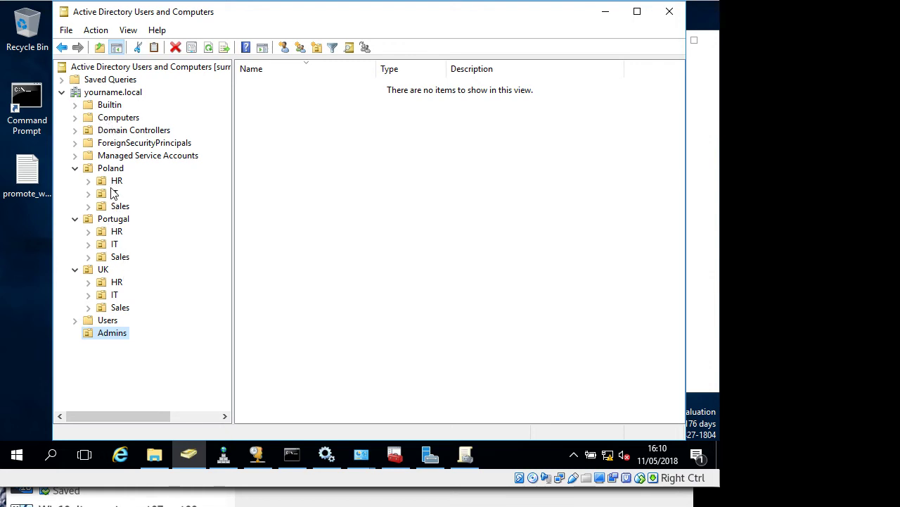
Move the president and Administrator accounts from Users into the Admins OU
click(107, 321)
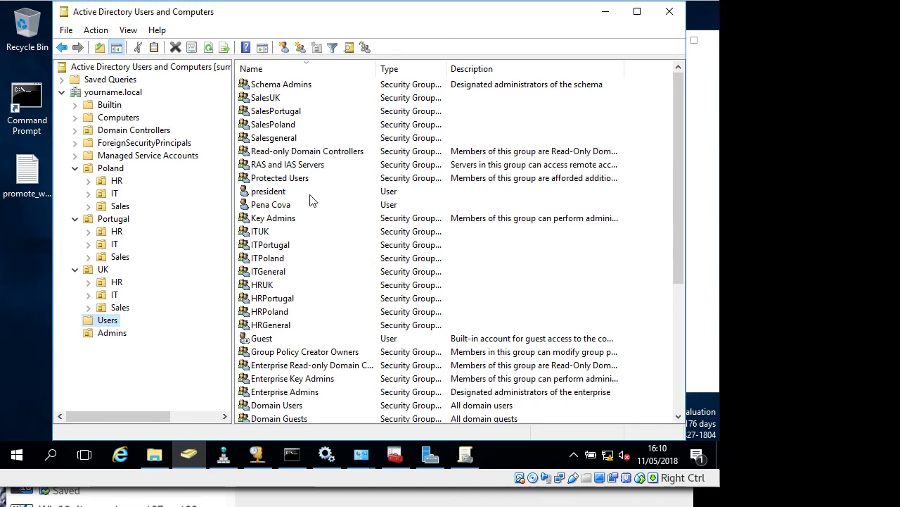
click(270, 192)
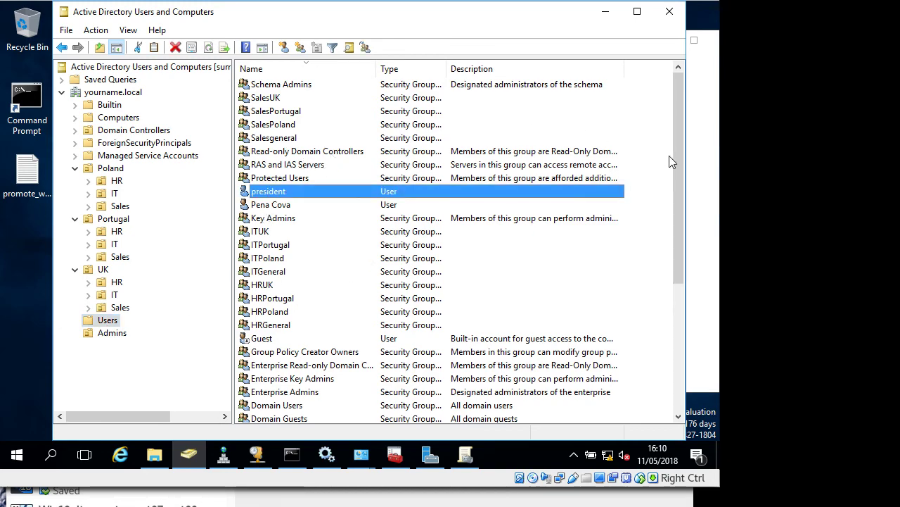
drag(675, 157, 670, 274)
drag(669, 339, 669, 352)
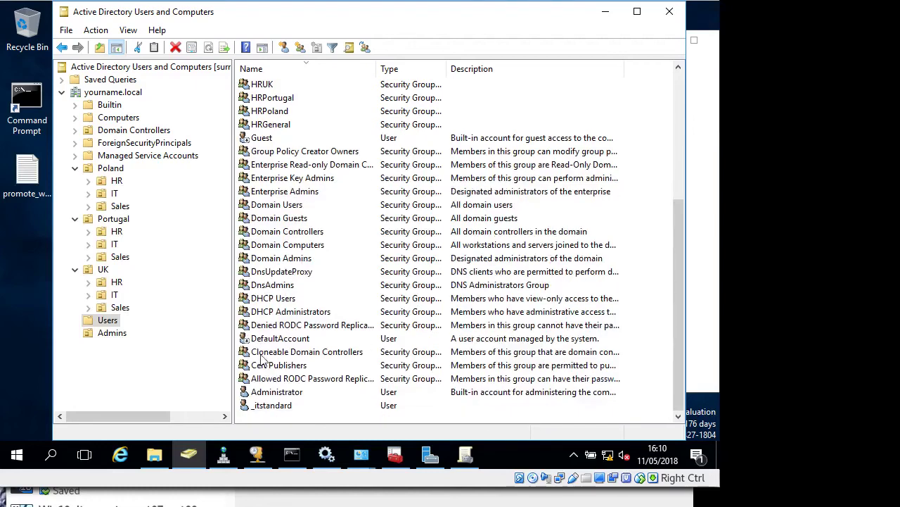
click(276, 392)
drag(276, 393, 114, 334)
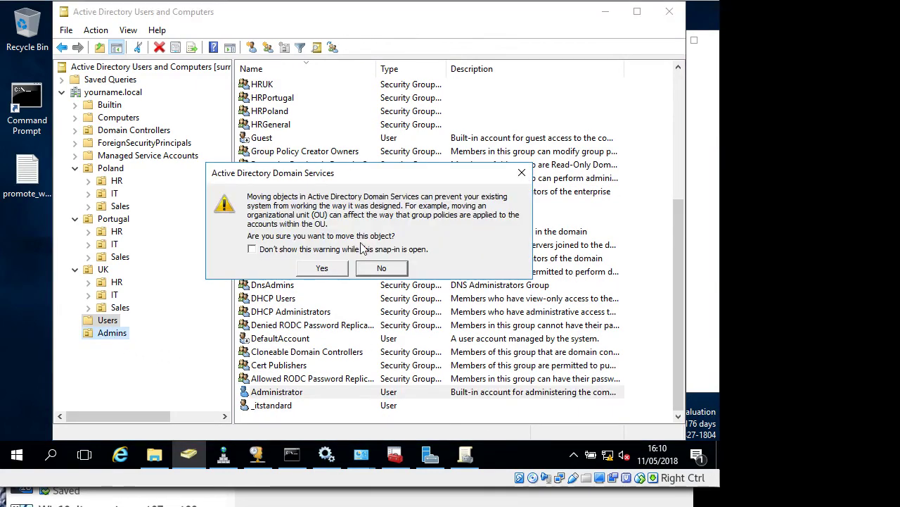
click(322, 268)
click(115, 334)
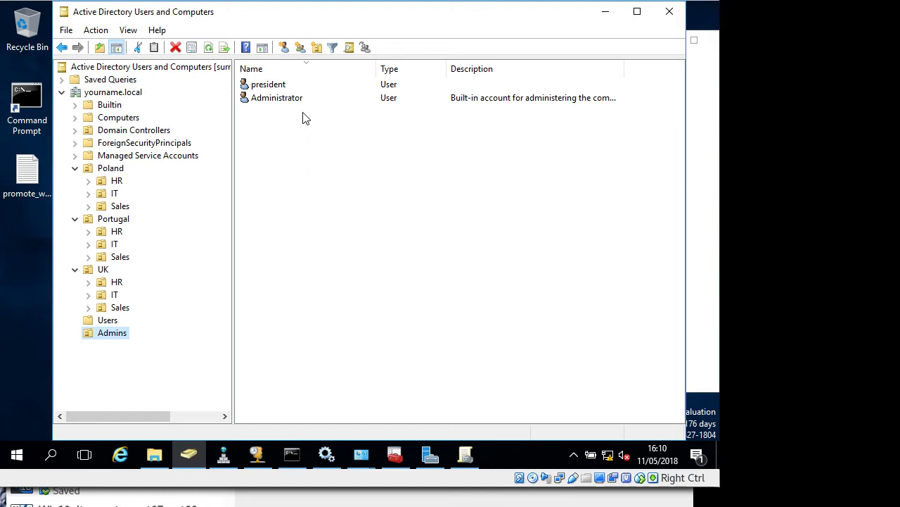
Minimize Active Directory Users and Computers and bring Group Policy Management back
click(605, 11)
click(465, 454)
scroll(202, 235, down, 1)
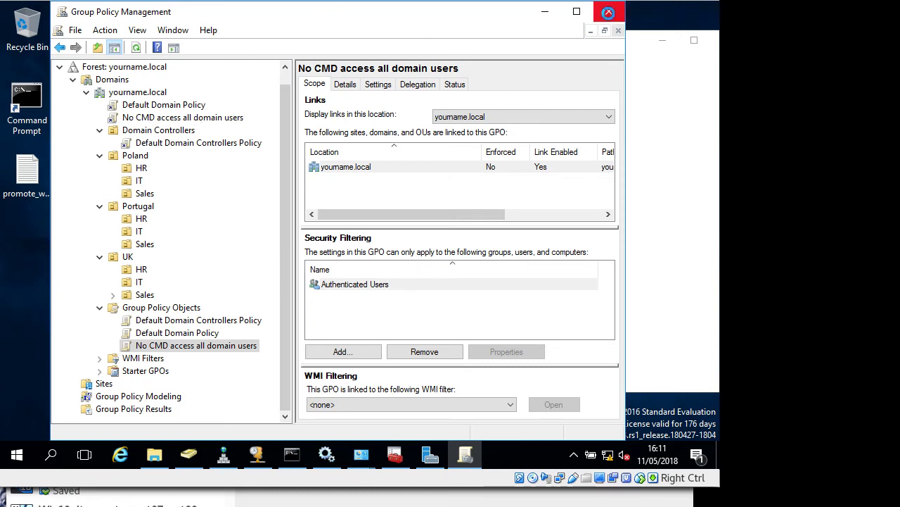
Relaunch Group Policy Management from Server Manager Tools and select the new Admins OU, which has no GPOs linked
click(609, 13)
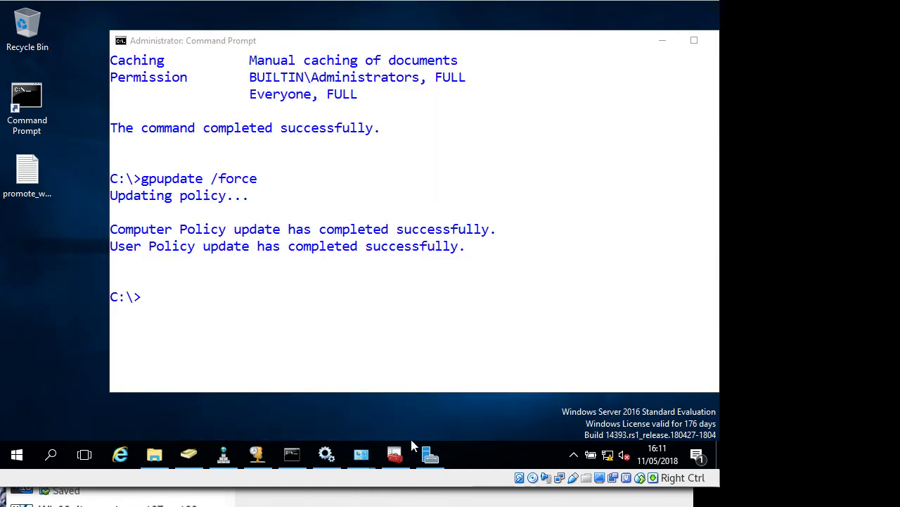
click(429, 454)
click(617, 40)
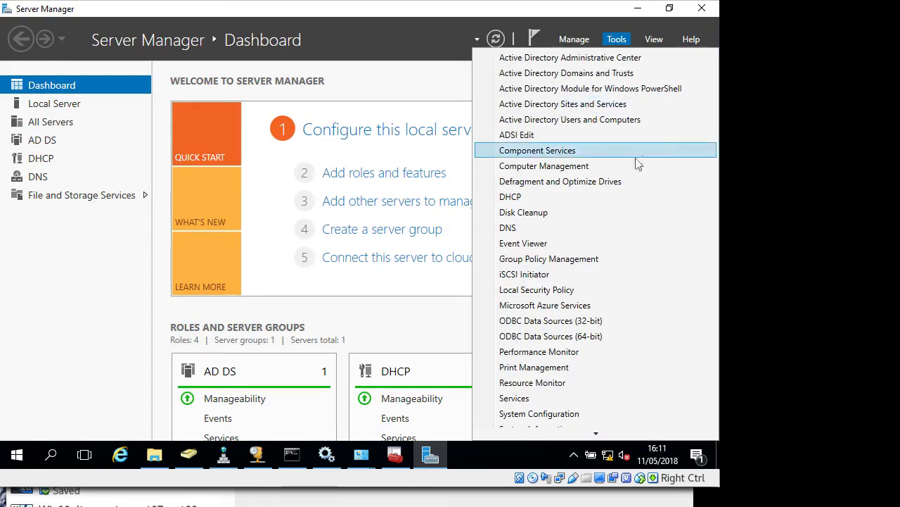
click(559, 261)
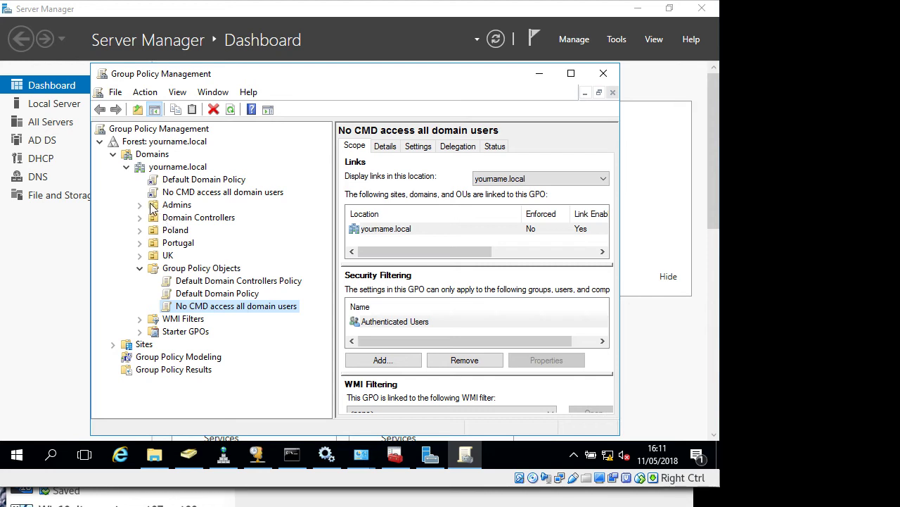
click(170, 206)
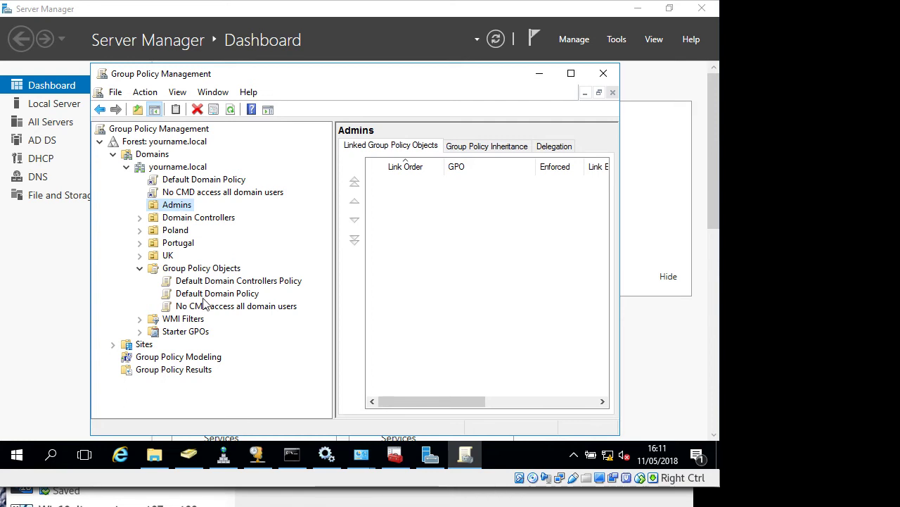
Create a GPO named 'Permit Admins to access to CMD' linked to the Admins OU
right_click(185, 208)
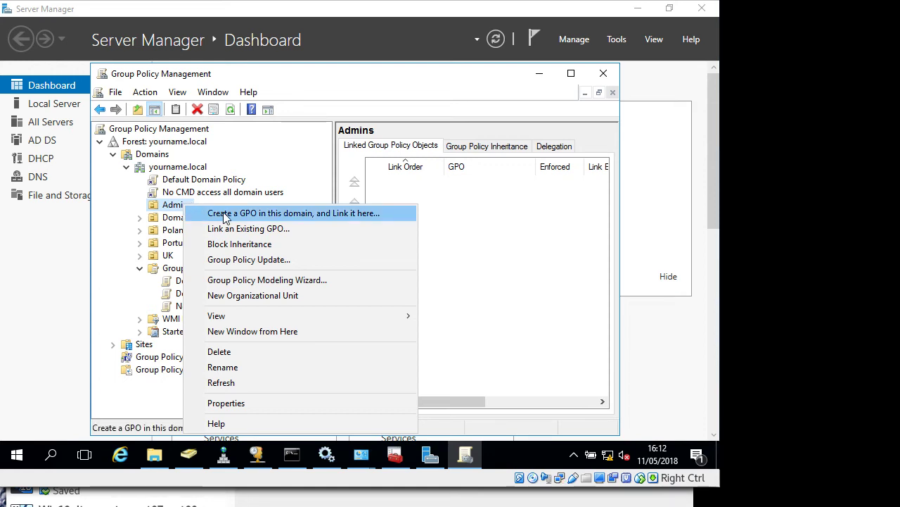
click(334, 213)
drag(318, 197, 359, 151)
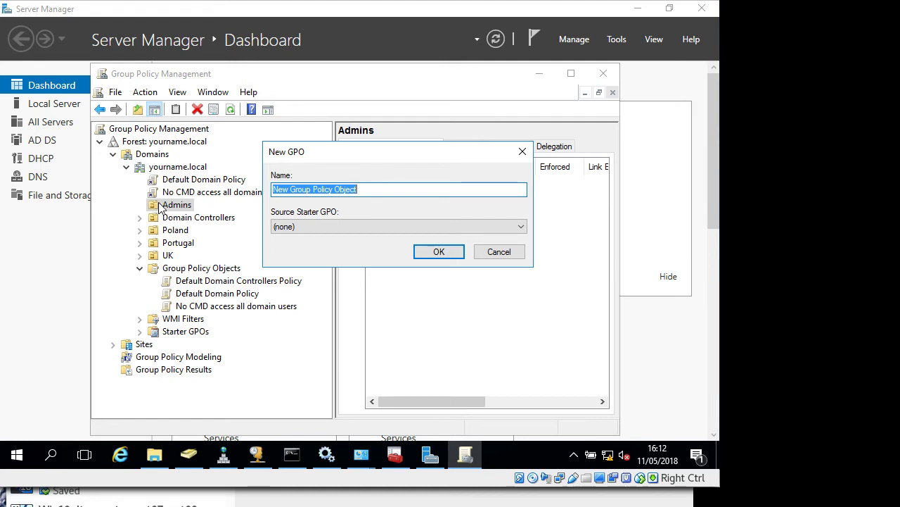
click(385, 191)
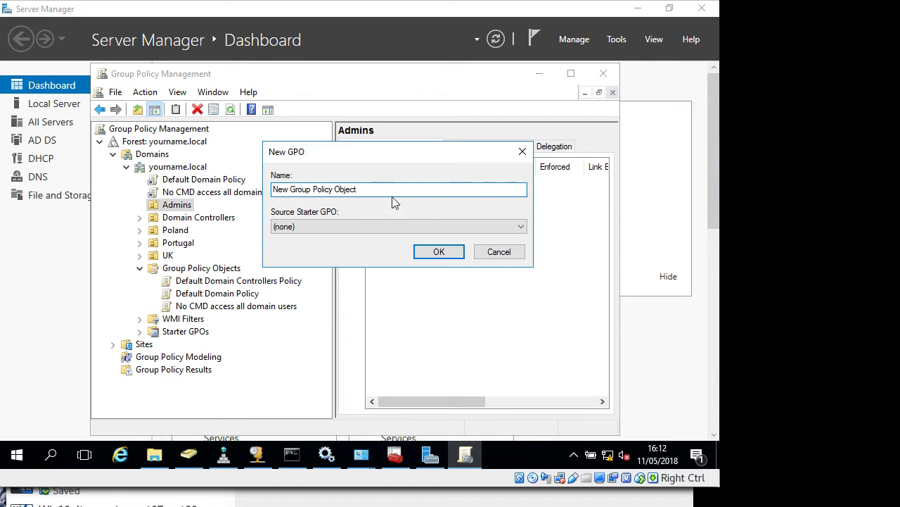
drag(394, 191, 74, 169)
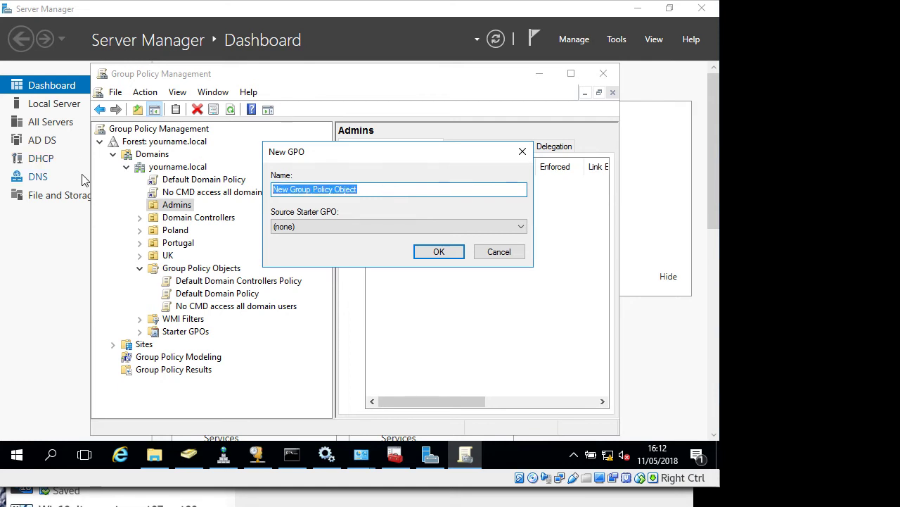
text(Permit)
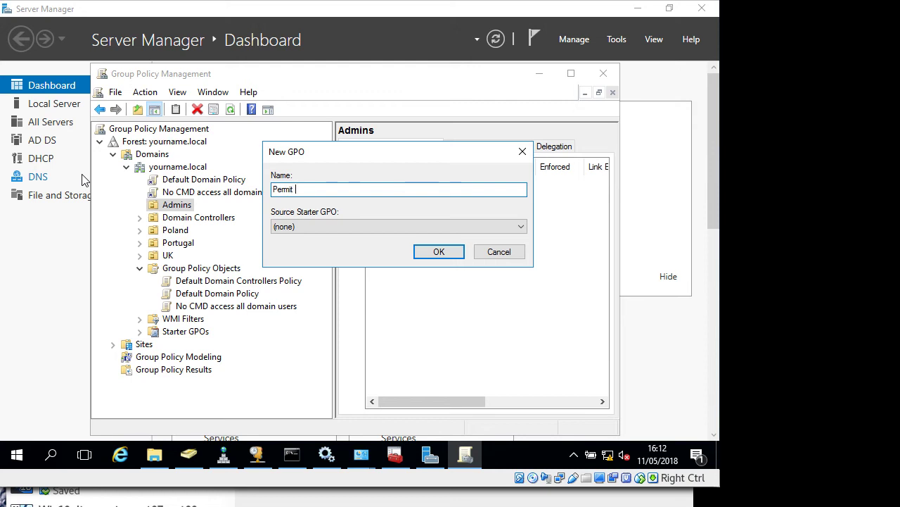
text( Admins to)
key(BackSpace)
key(BackSpace)
text(cess to CMD)
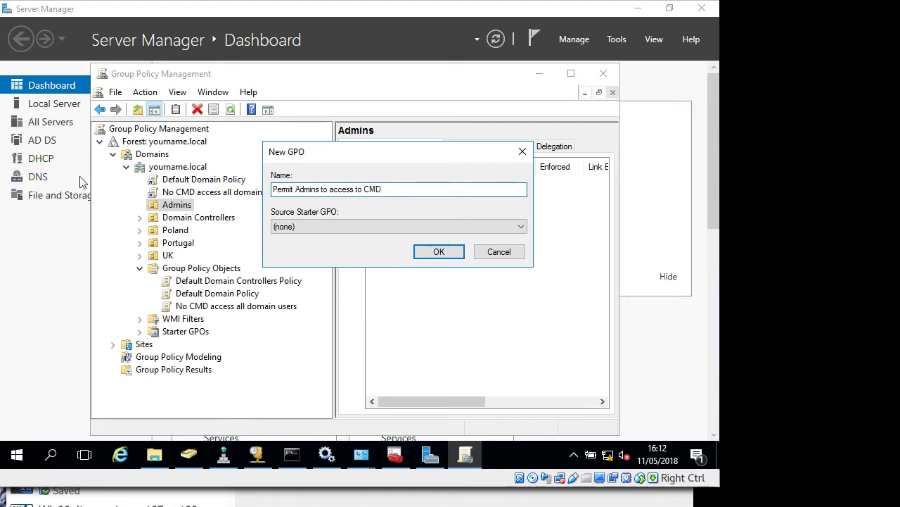
click(451, 253)
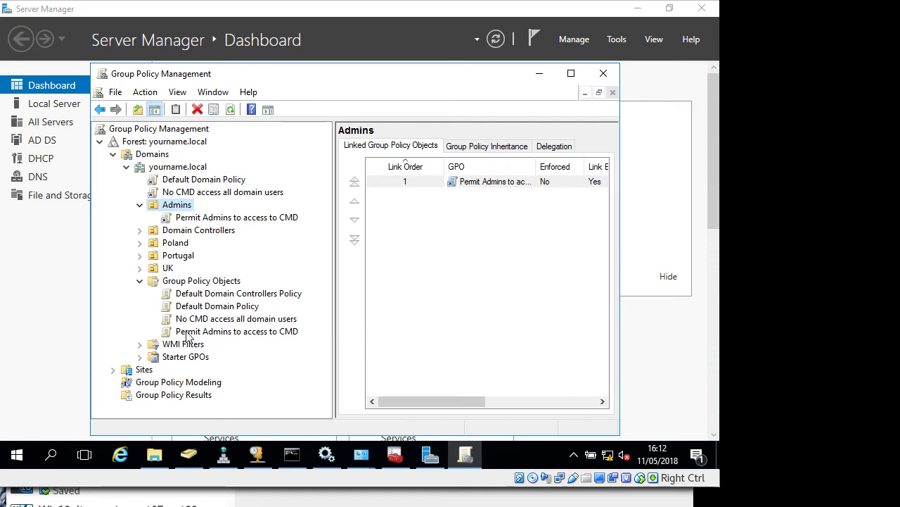
Open the Permit Admins to access to CMD GPO in the Group Policy Management Editor
click(204, 217)
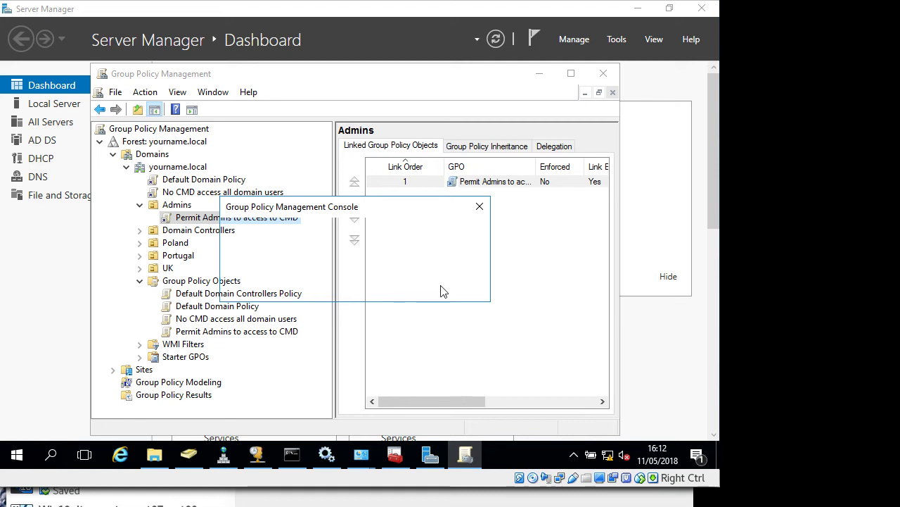
right_click(238, 219)
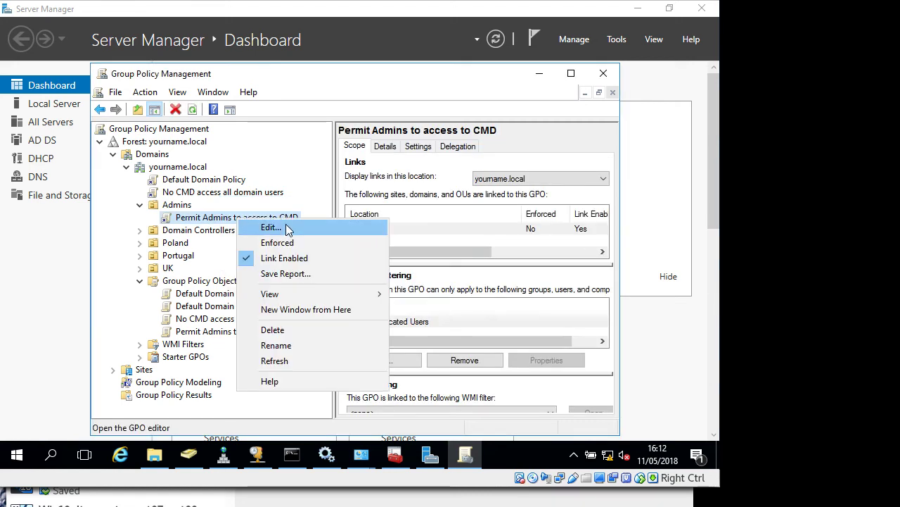
click(271, 227)
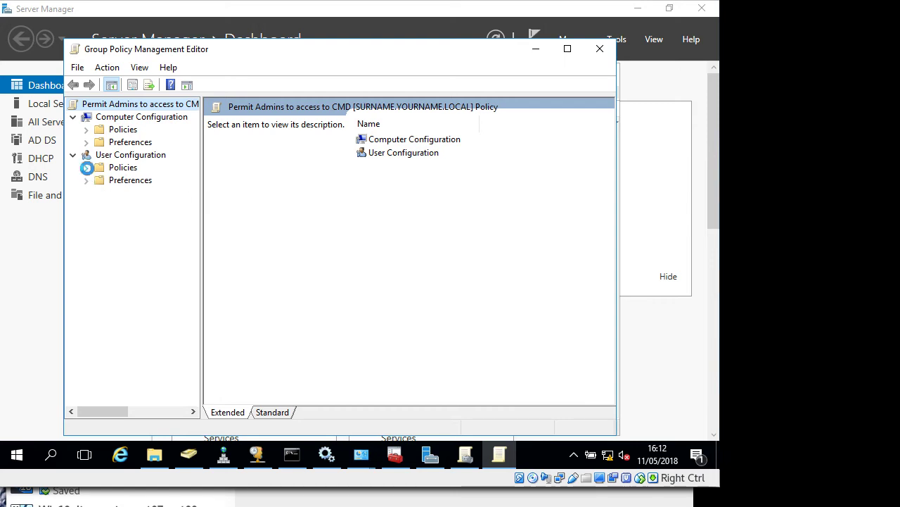
Show User Configuration > Policies > Administrative Templates > All Settings in Standard view
click(87, 168)
click(100, 205)
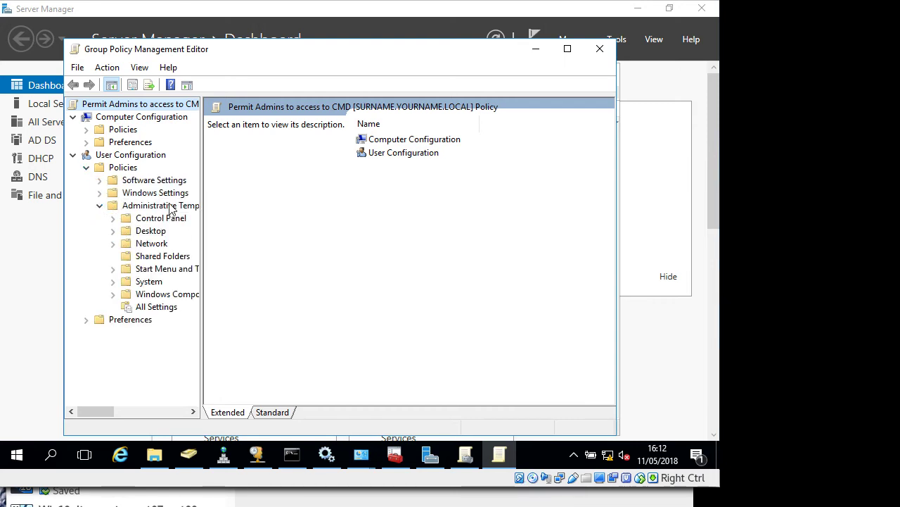
click(153, 308)
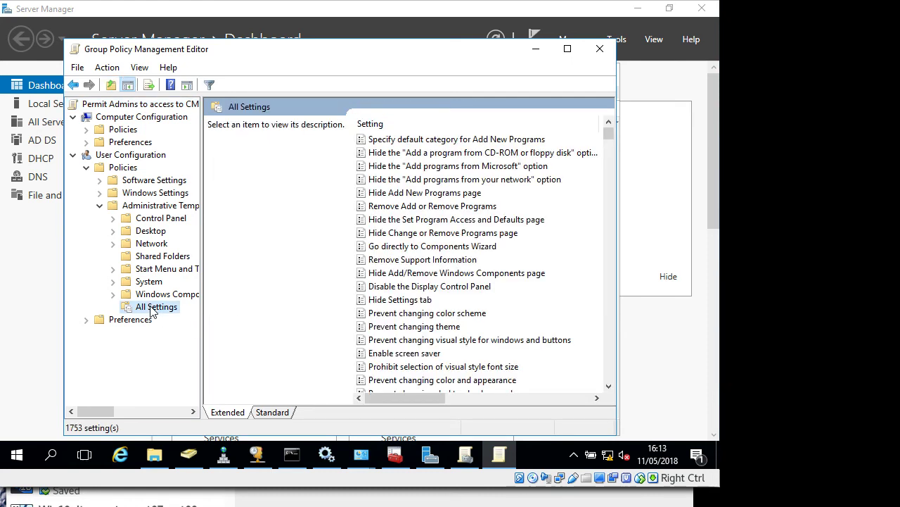
click(272, 412)
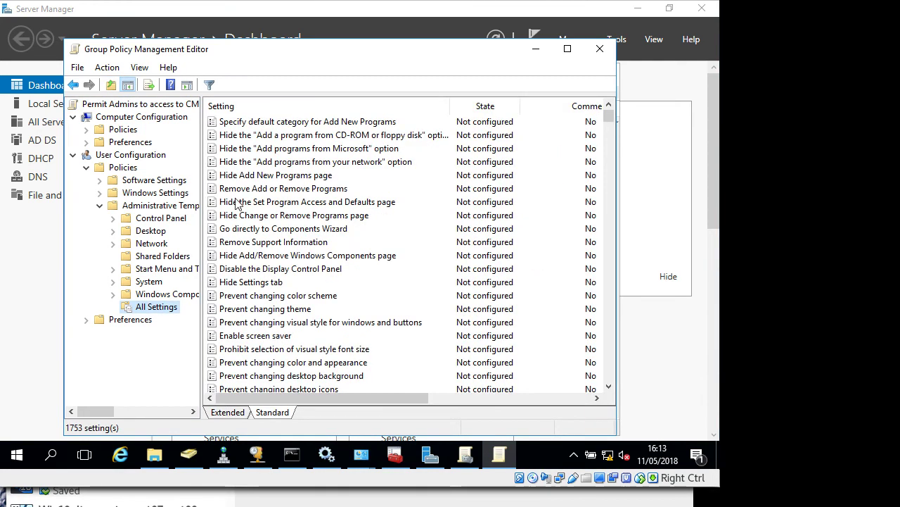
Filter the settings by keyword 'cmd' and select Prevent access to the command prompt
click(209, 85)
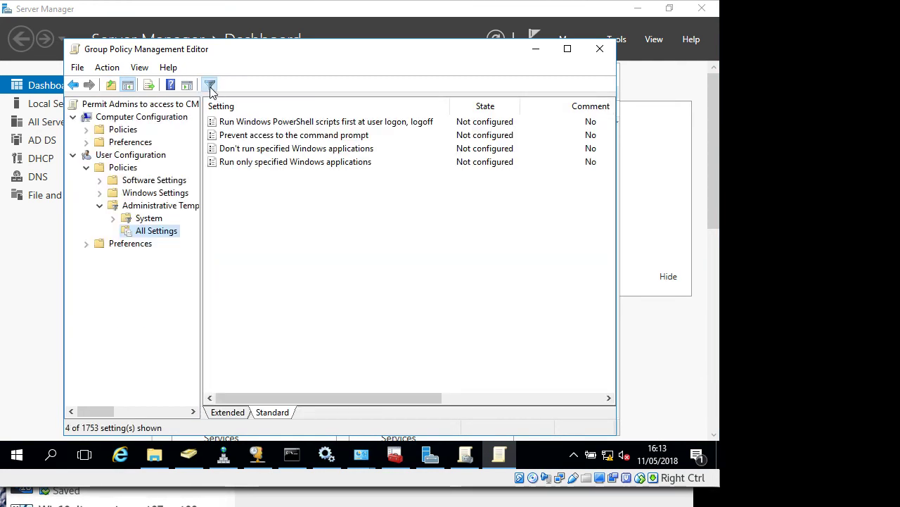
click(119, 69)
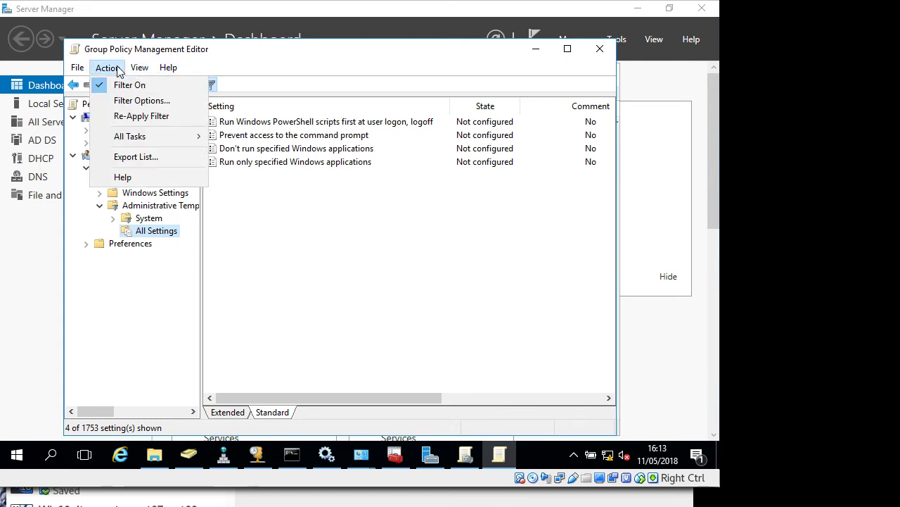
click(134, 101)
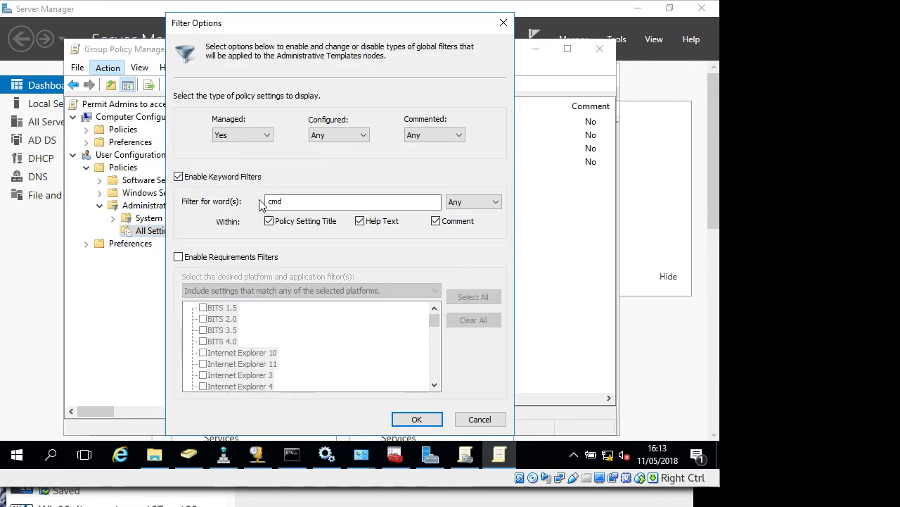
click(417, 419)
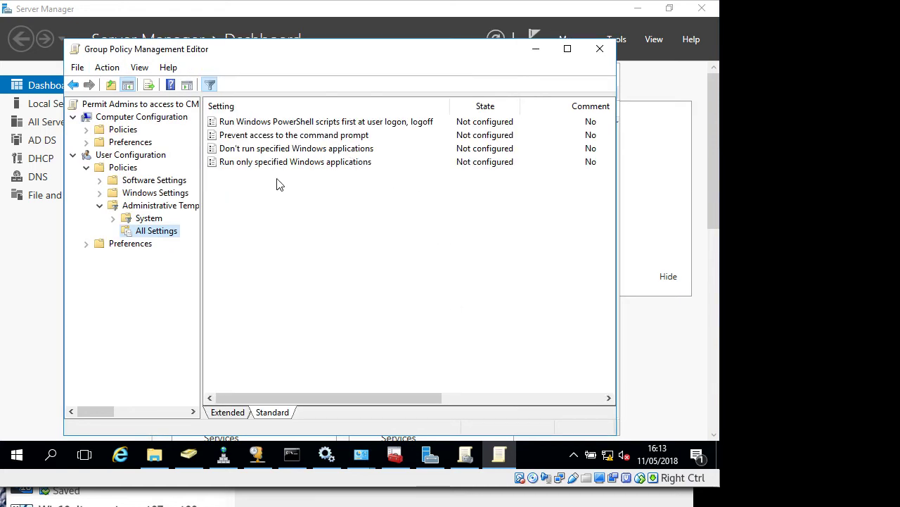
mouse_move(415, 386)
mouse_down()
mouse_move(409, 399)
mouse_move(468, 390)
mouse_move(392, 383)
mouse_move(427, 385)
mouse_up()
drag(337, 54, 472, 59)
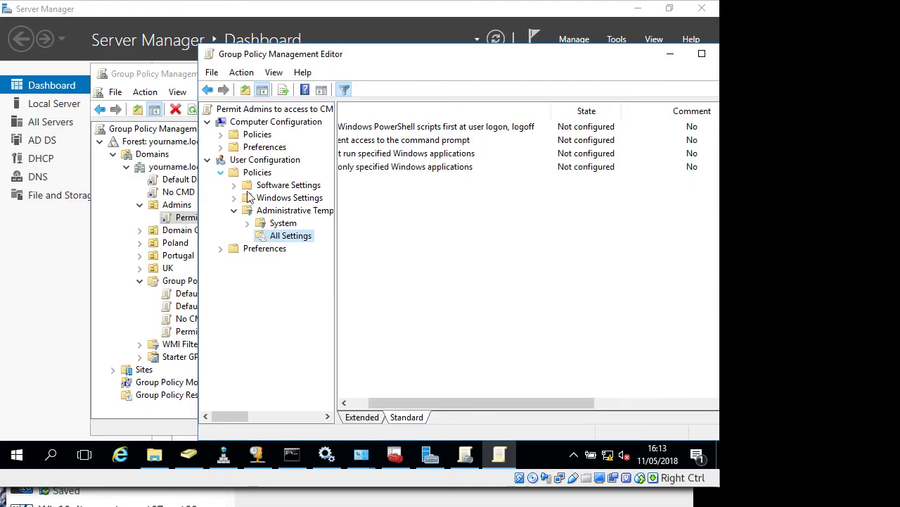
drag(344, 63, 421, 54)
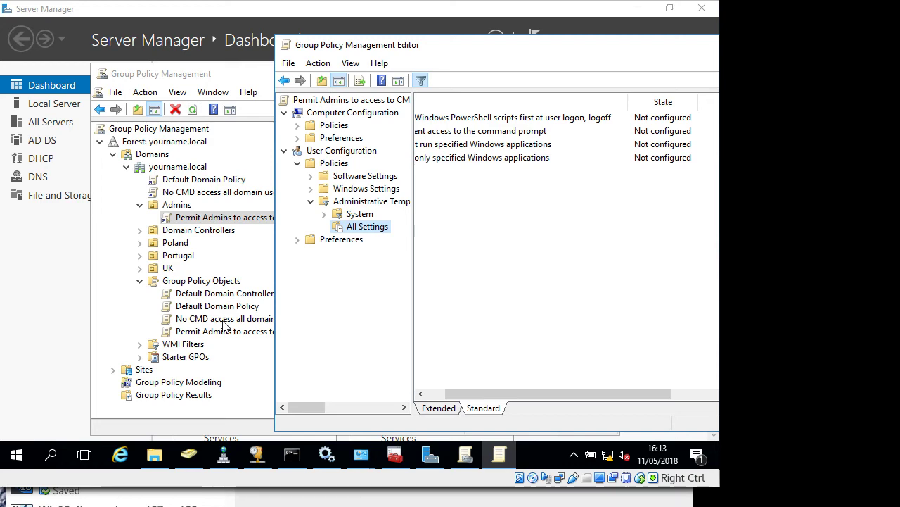
drag(509, 52, 248, 61)
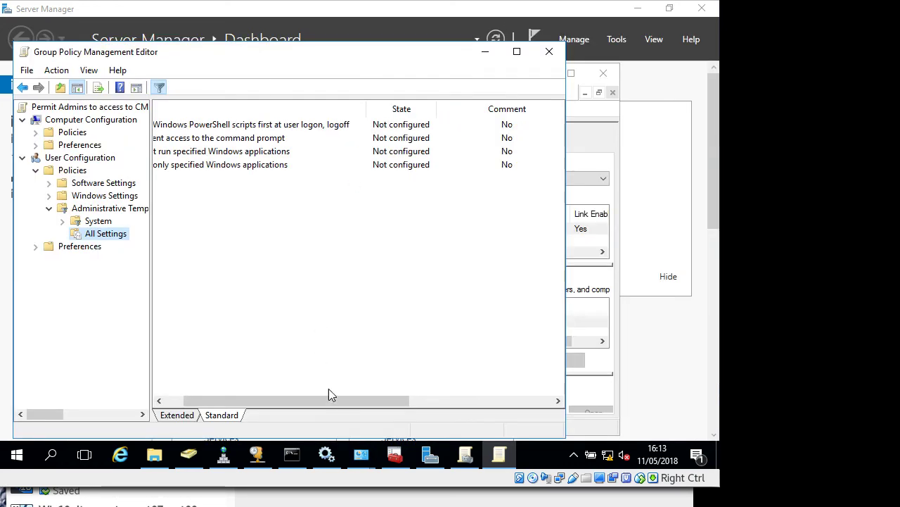
drag(325, 401, 292, 400)
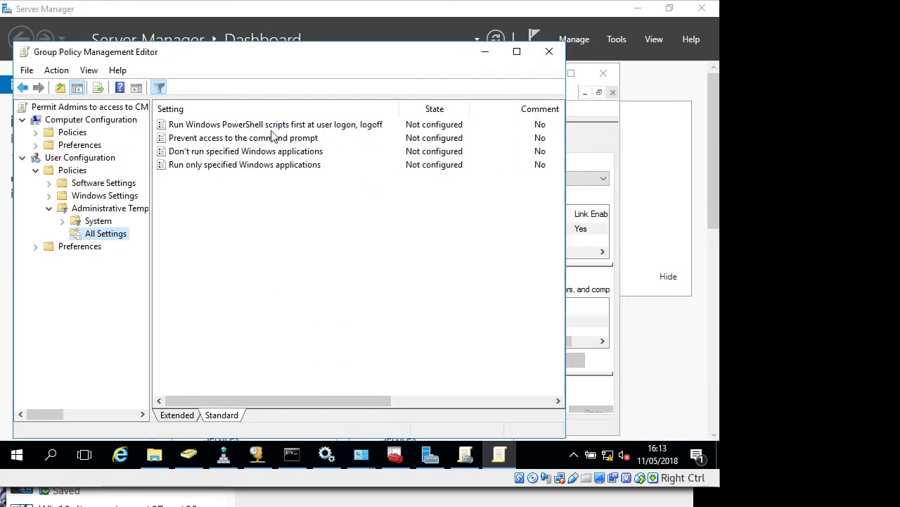
click(235, 141)
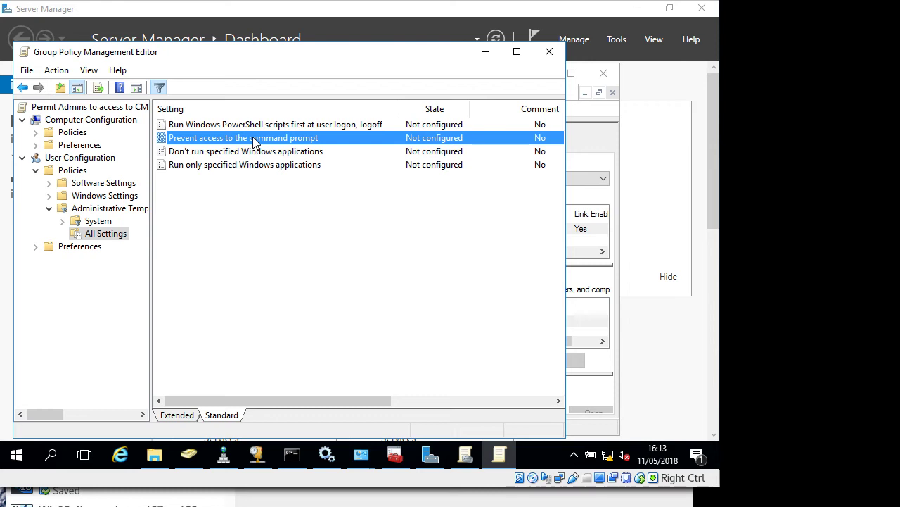
Set Prevent access to the command prompt to Disabled, with a dated comment 'This allow administrators to the command prompt'
double_click(254, 140)
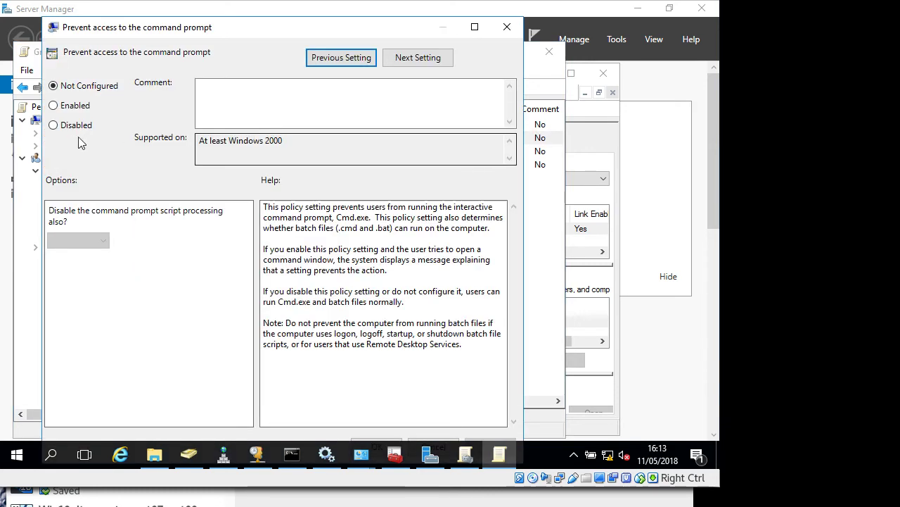
click(220, 95)
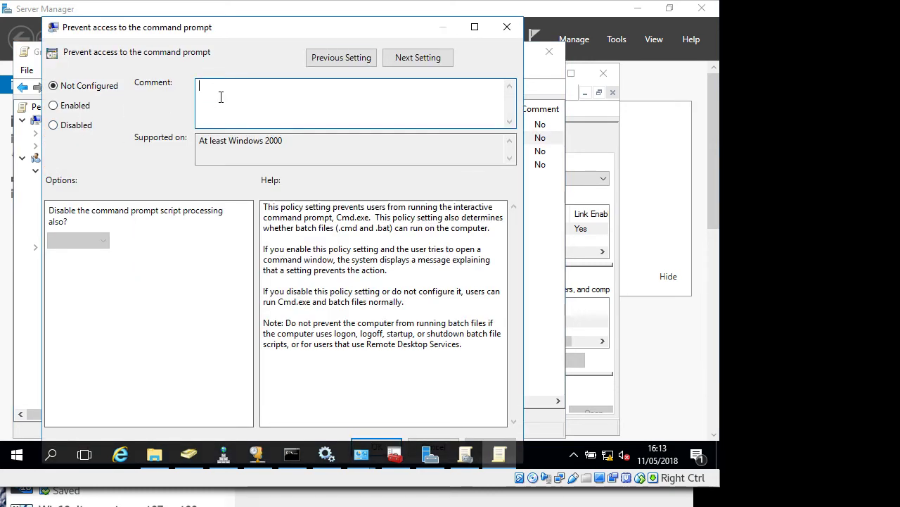
text(11/5/2018)
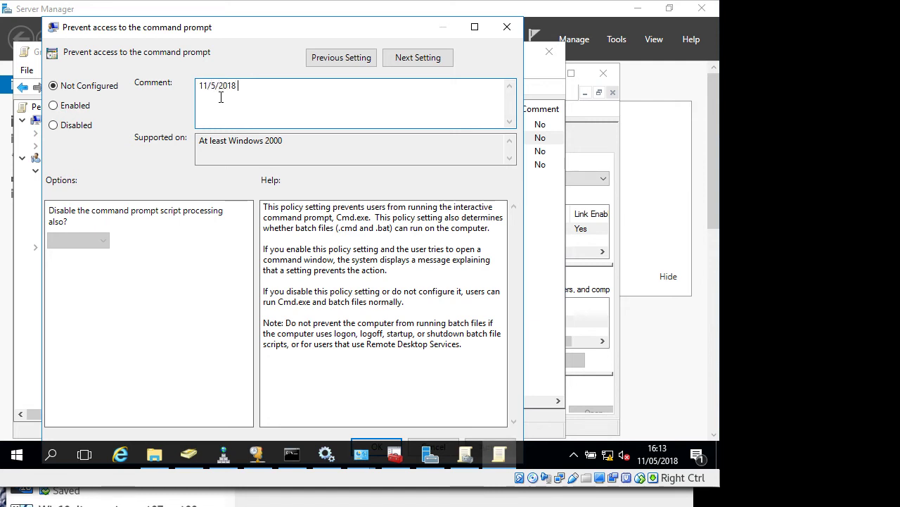
text( Maria da fe)
key(Return)
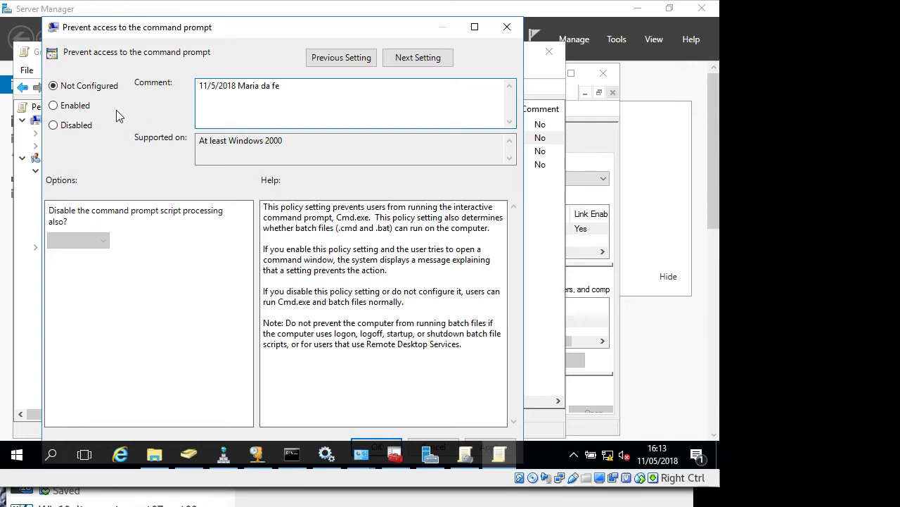
text(This allow administrators )
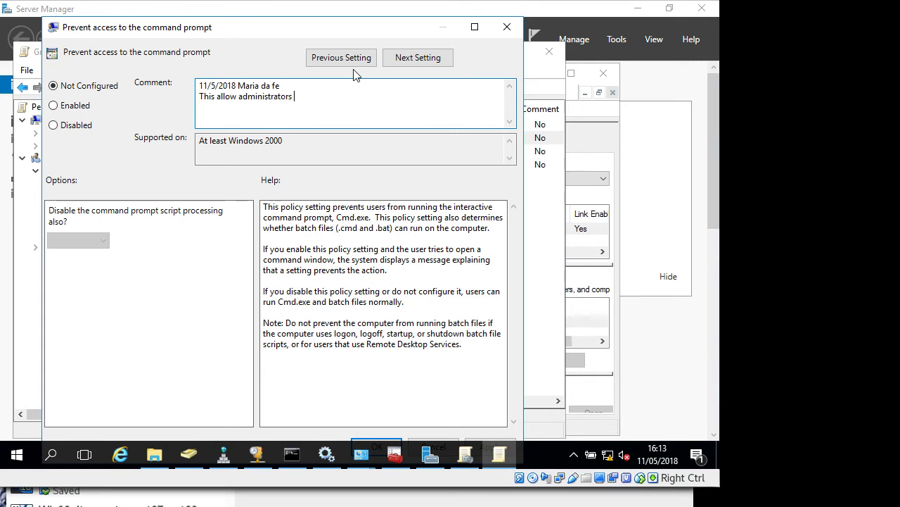
text(to the command )
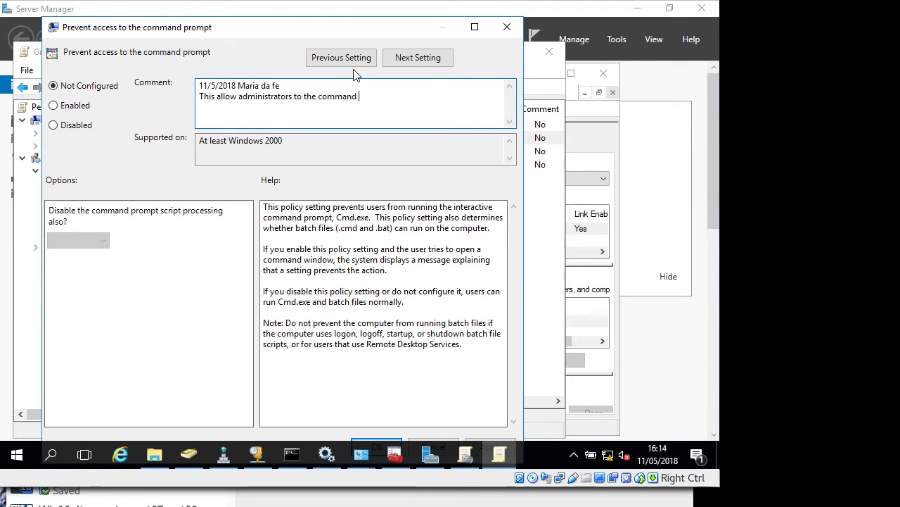
text(prompt)
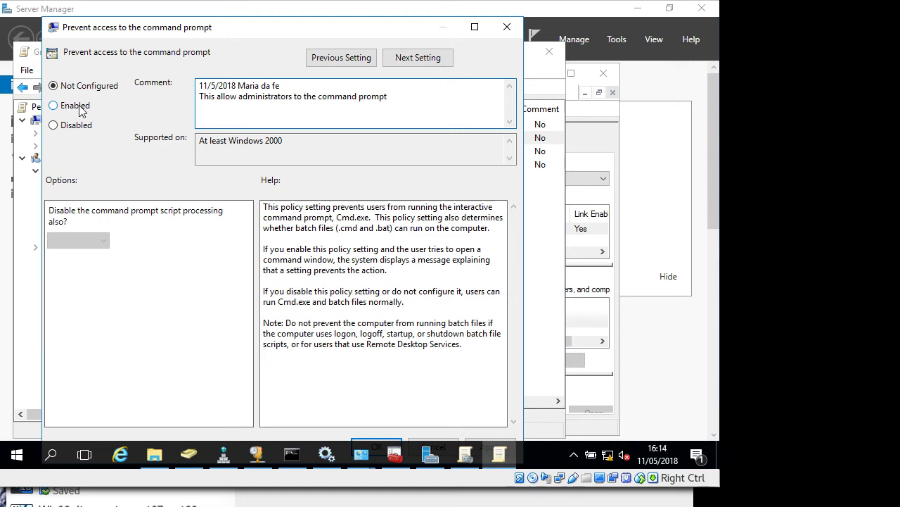
click(54, 128)
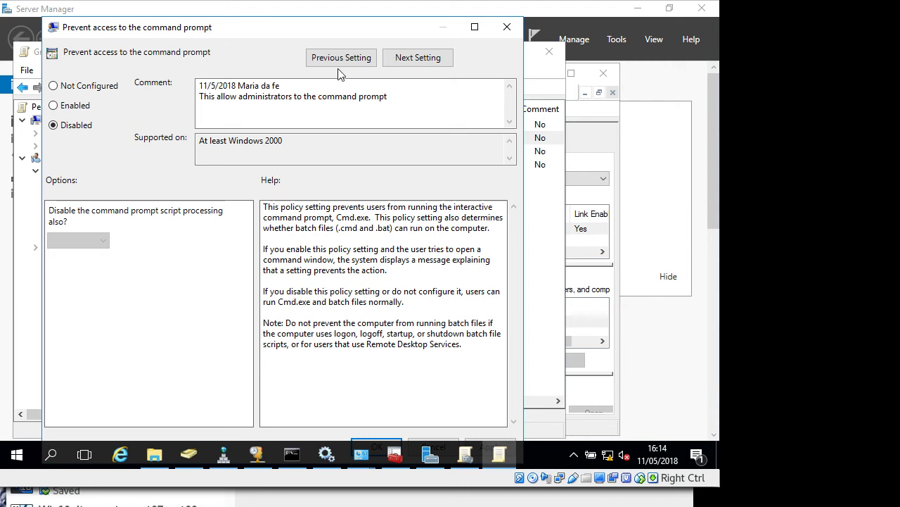
drag(323, 33, 327, 17)
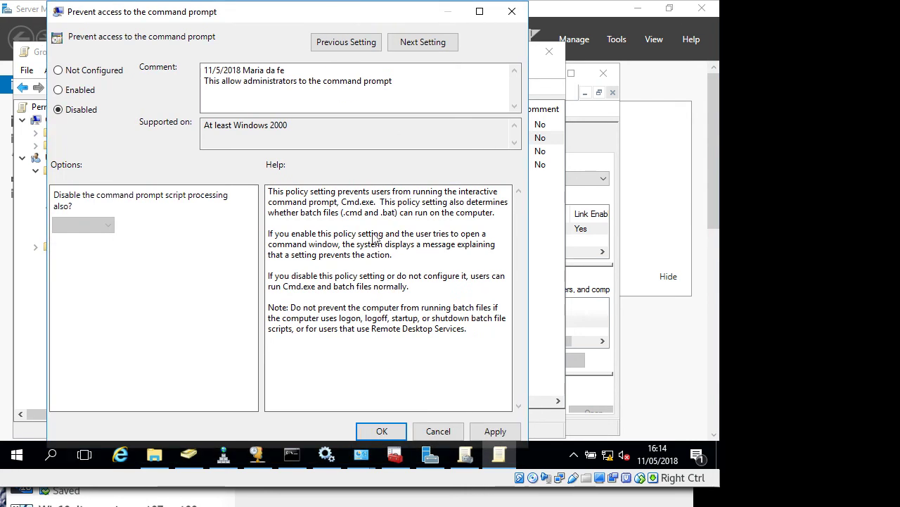
click(382, 431)
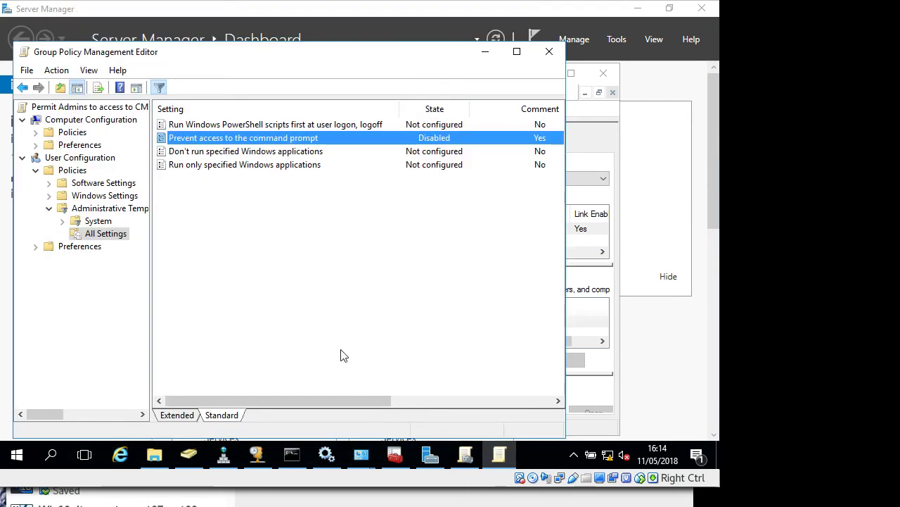
Close the policy editor, minimize the server windows, and switch to another user on the Windows 10 client
click(550, 54)
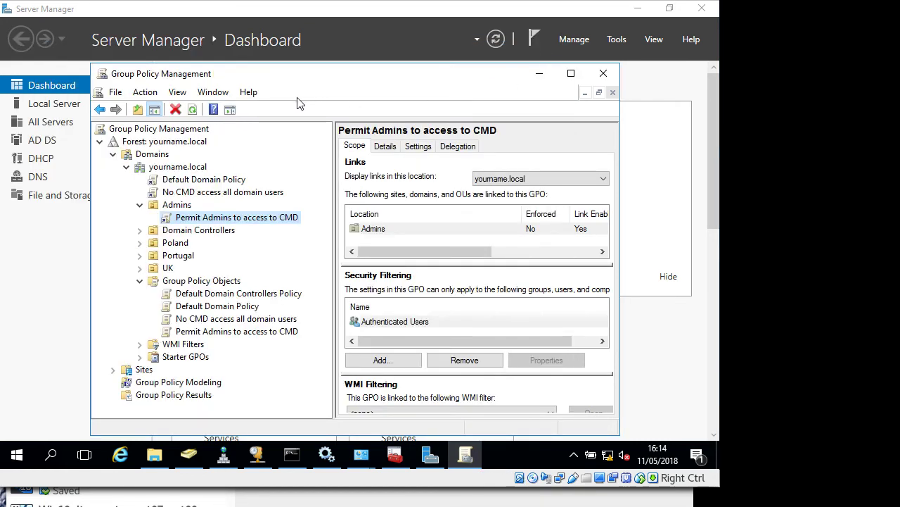
click(638, 9)
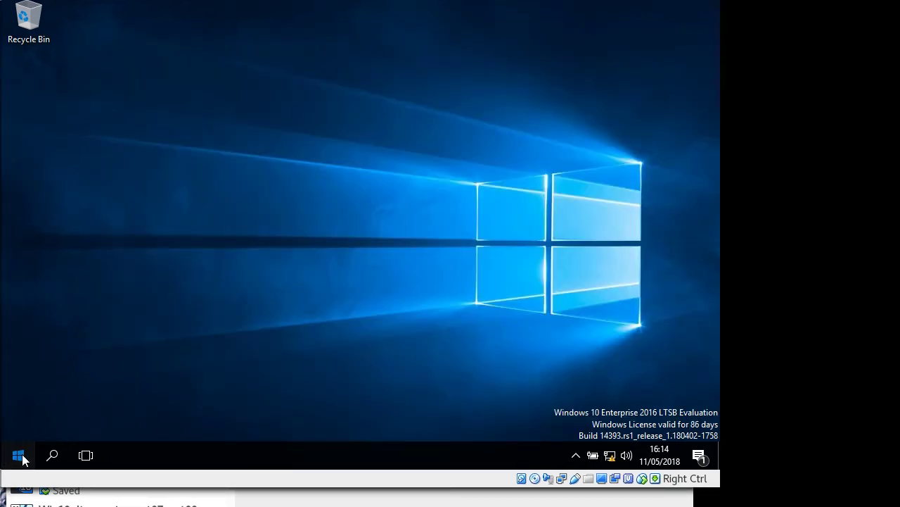
click(19, 456)
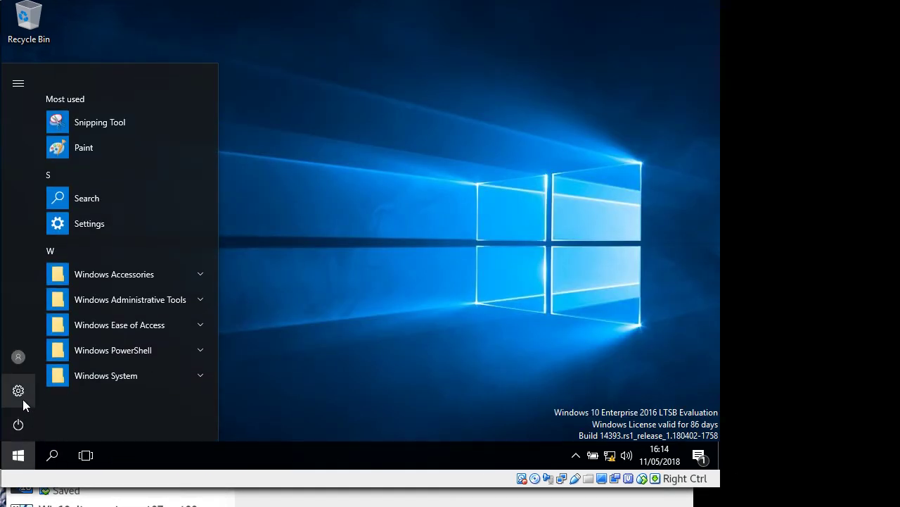
click(21, 362)
click(48, 315)
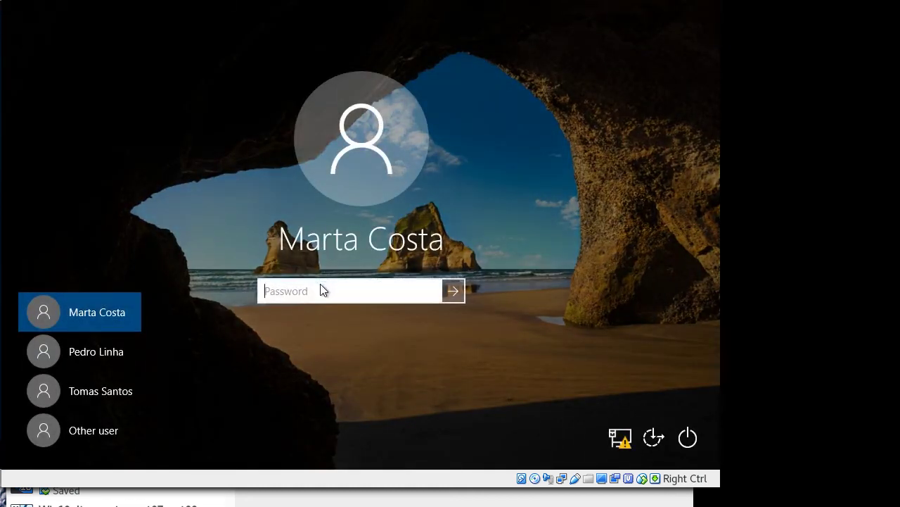
click(91, 428)
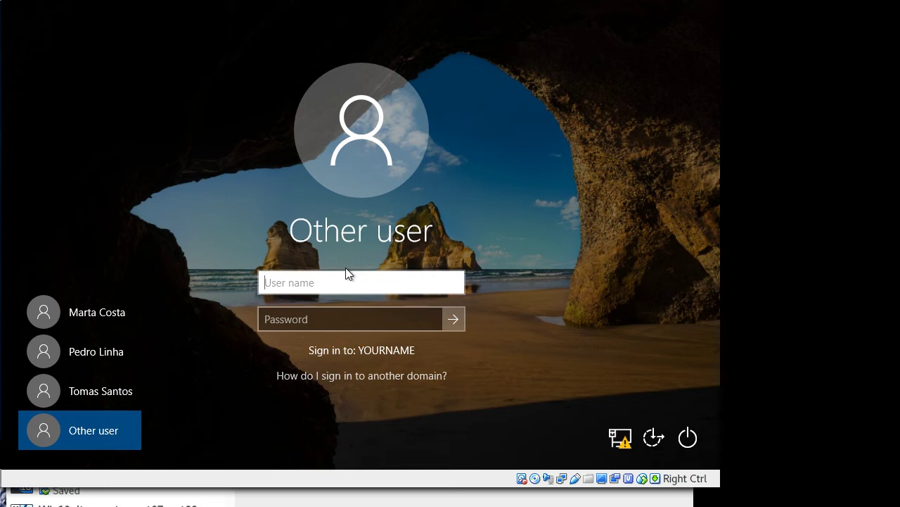
Sign in as the president user, re-entering the password after an incorrect attempt
text(president)
key(Tab)
text(••••)
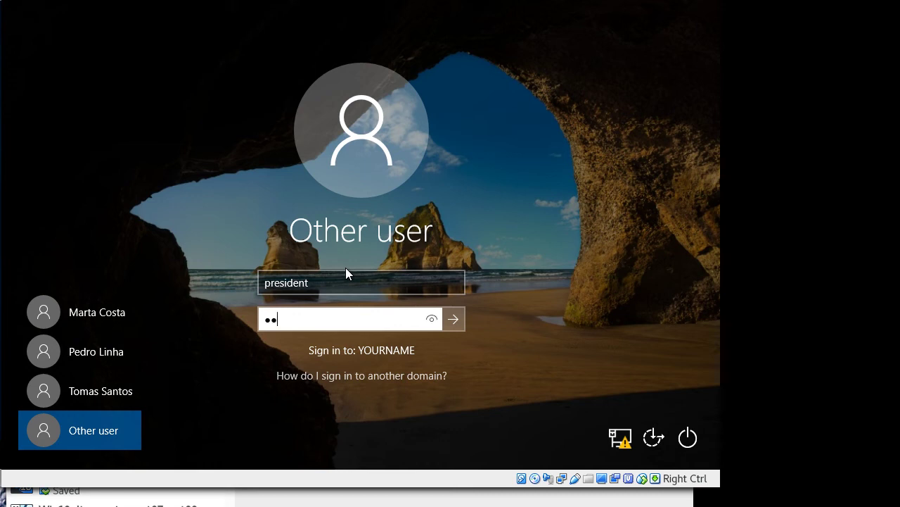
text(•••••)
key(Return)
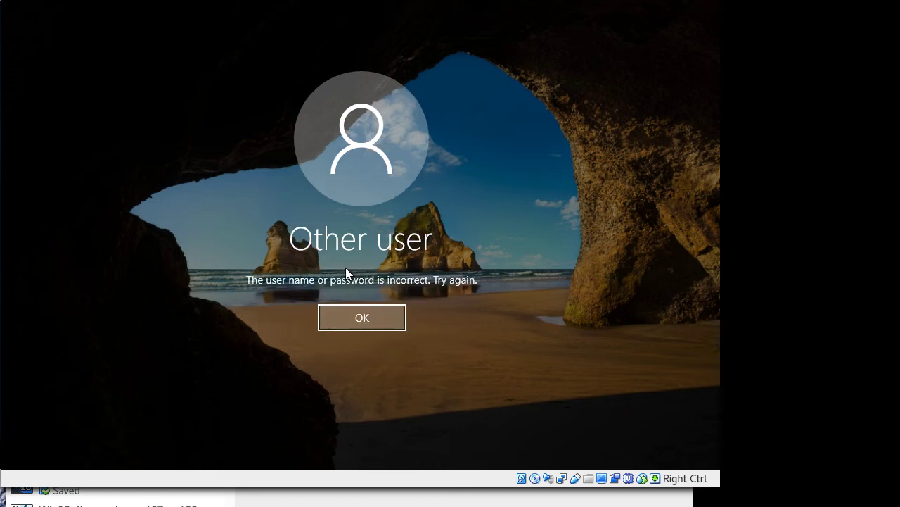
key(Return)
text(•••••)
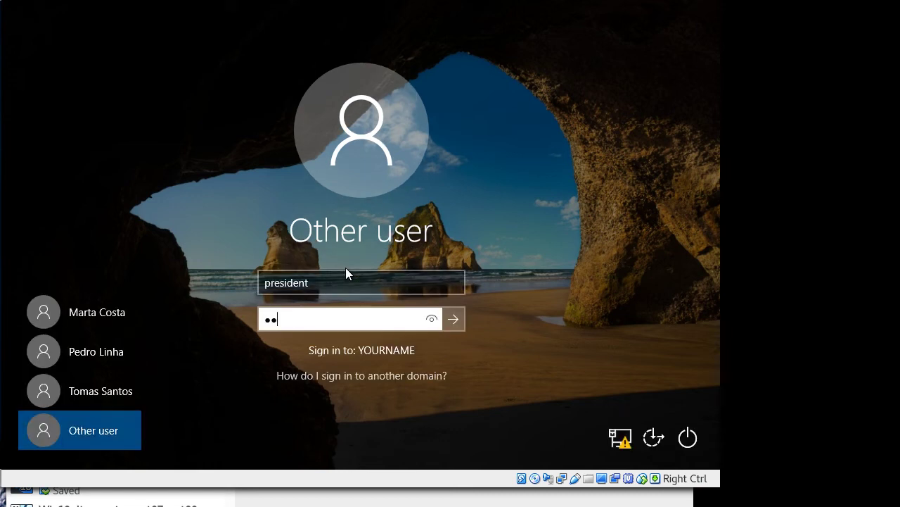
text(•••)
key(Return)
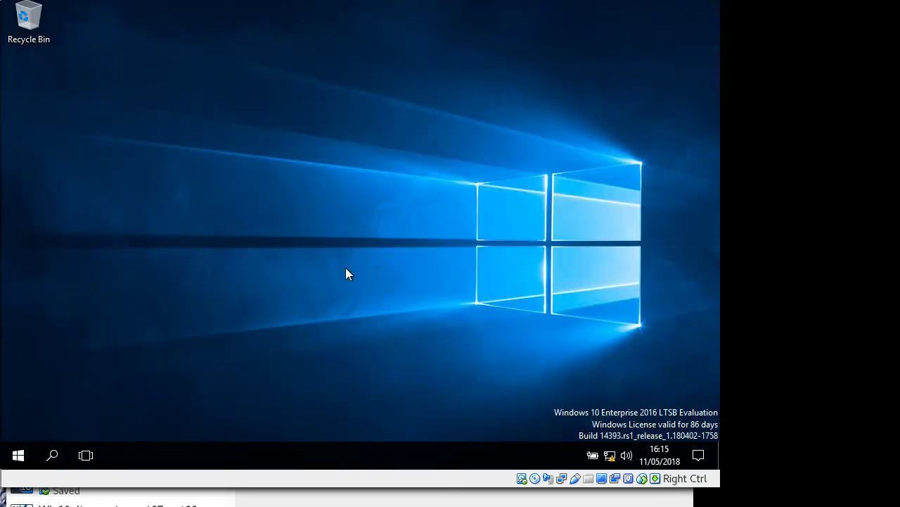
Run cmd from the Start menu, confirm Command Prompt opens for president, close it, and return to VirtualBox Manager
right_click(346, 274)
click(40, 389)
click(23, 458)
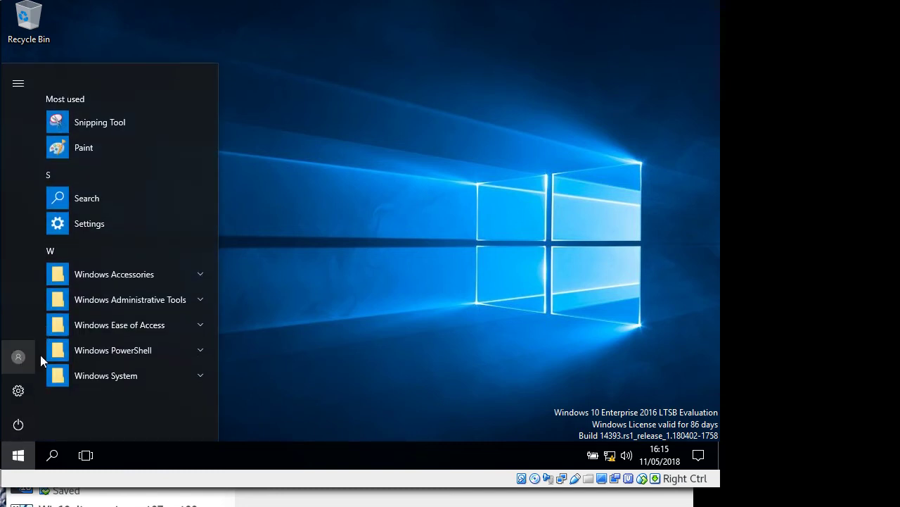
click(344, 364)
click(30, 456)
text(cmd)
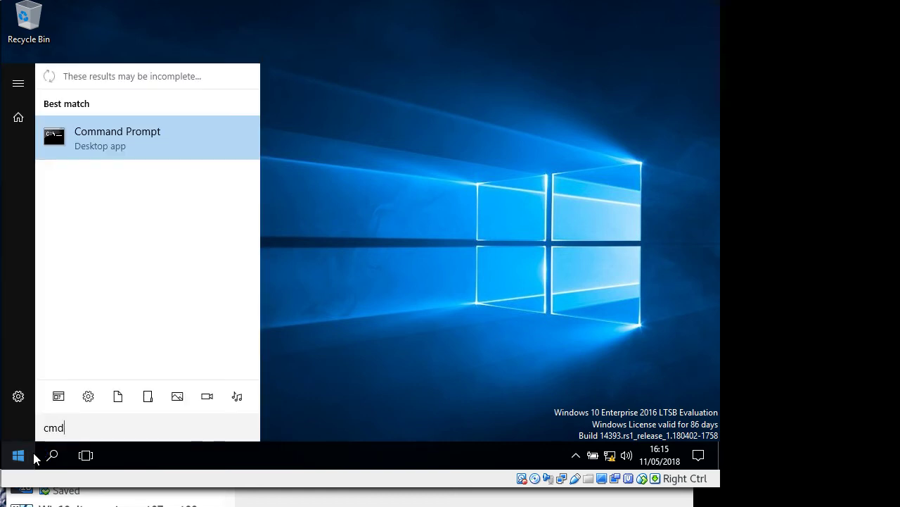
key(Return)
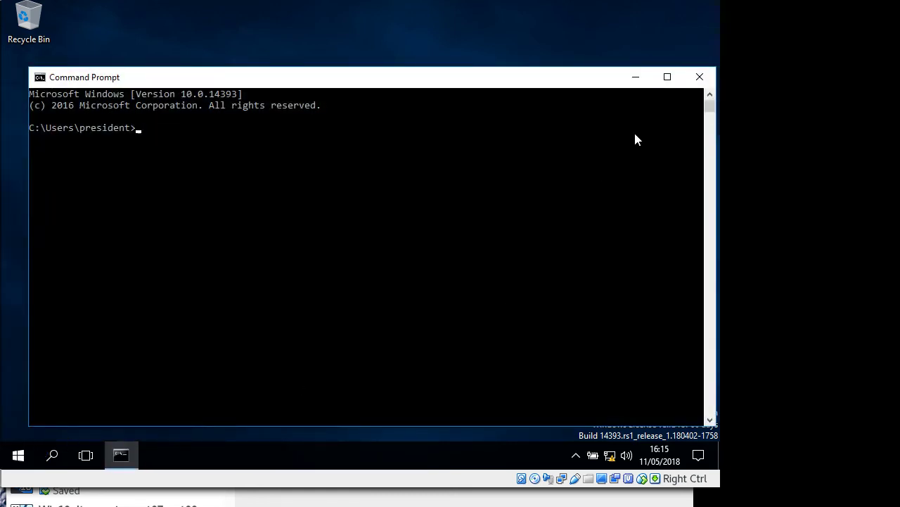
click(701, 79)
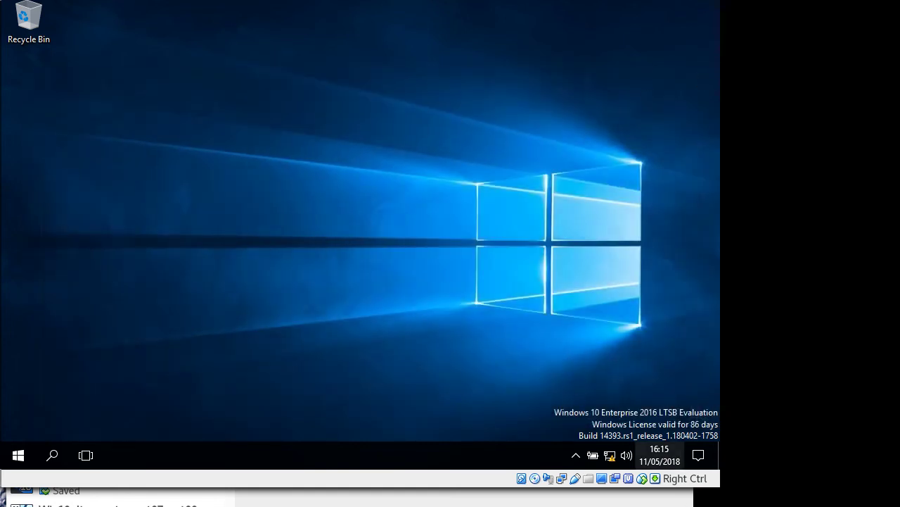
click(606, 492)
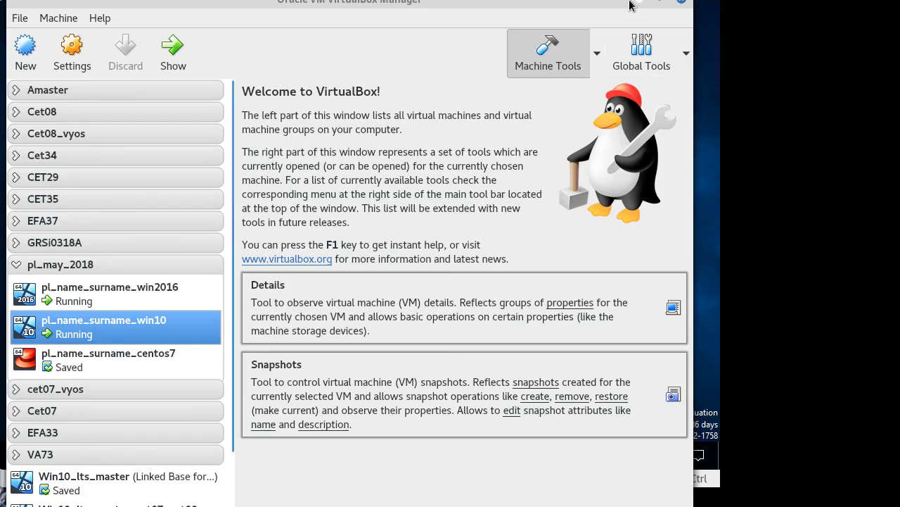
Return to the server, reposition Group Policy Management, and view the No CMD access all domain users policy
click(720, 124)
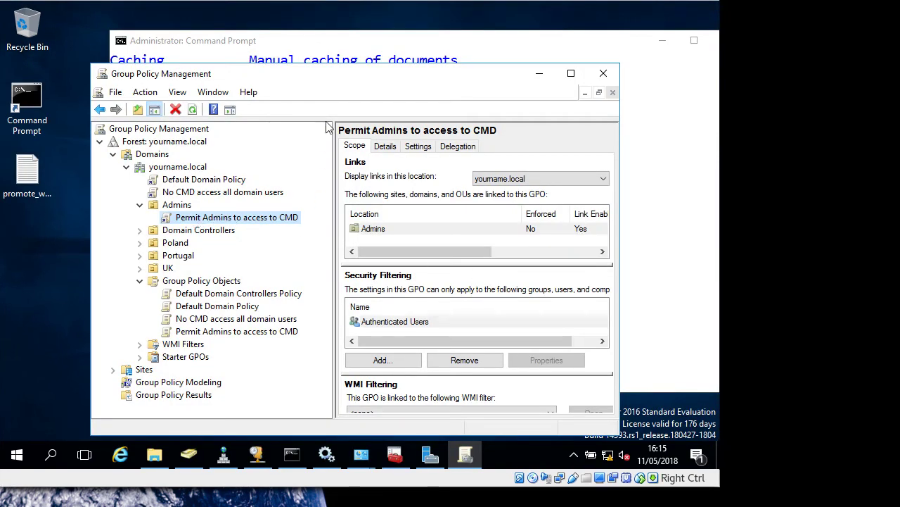
drag(344, 84, 331, 55)
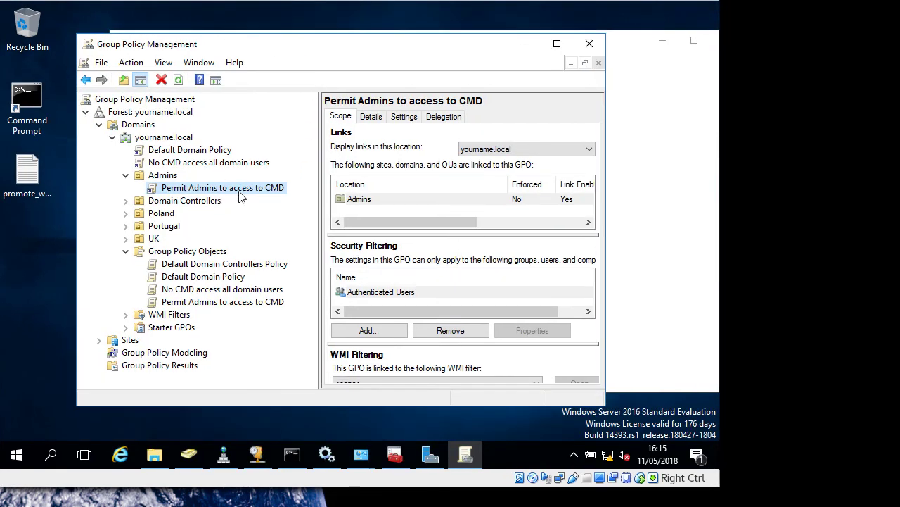
right_click(219, 192)
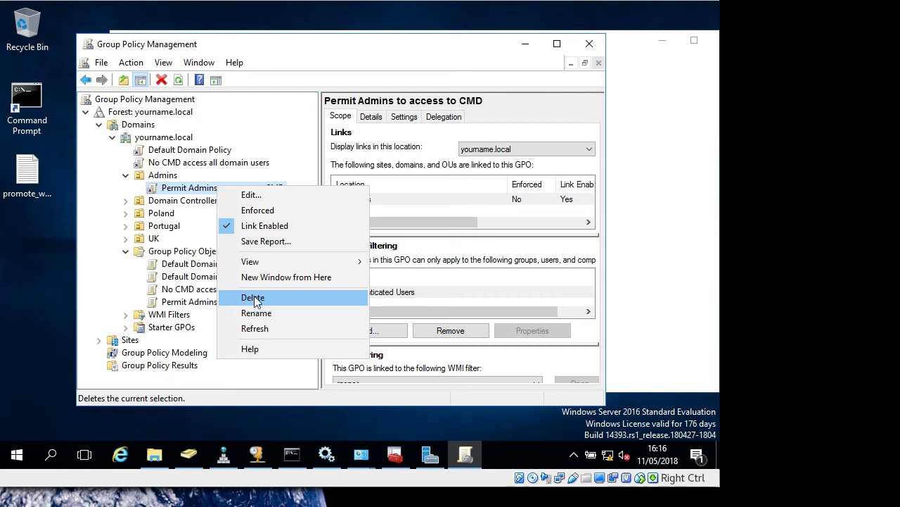
click(169, 188)
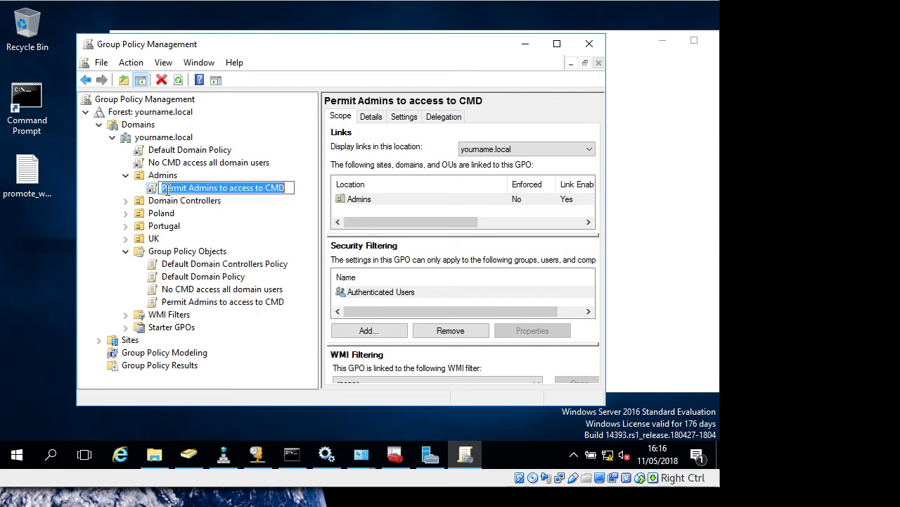
click(126, 183)
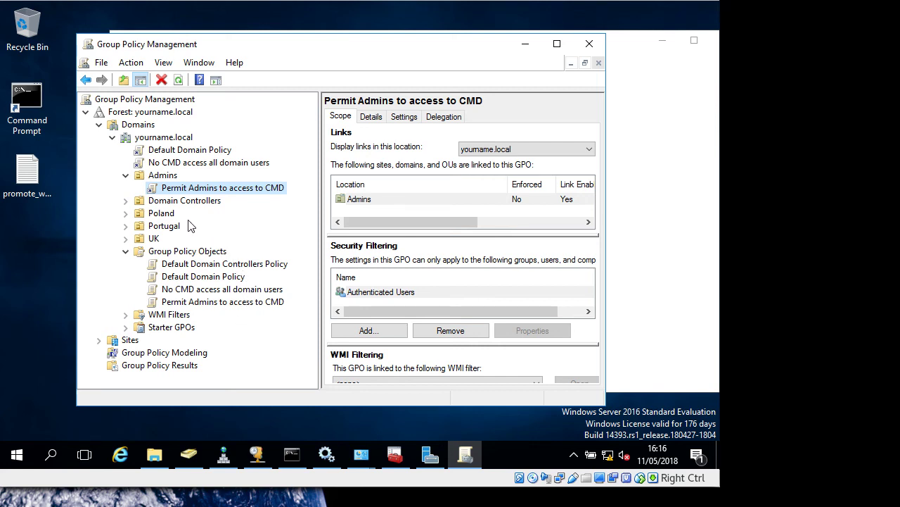
click(222, 293)
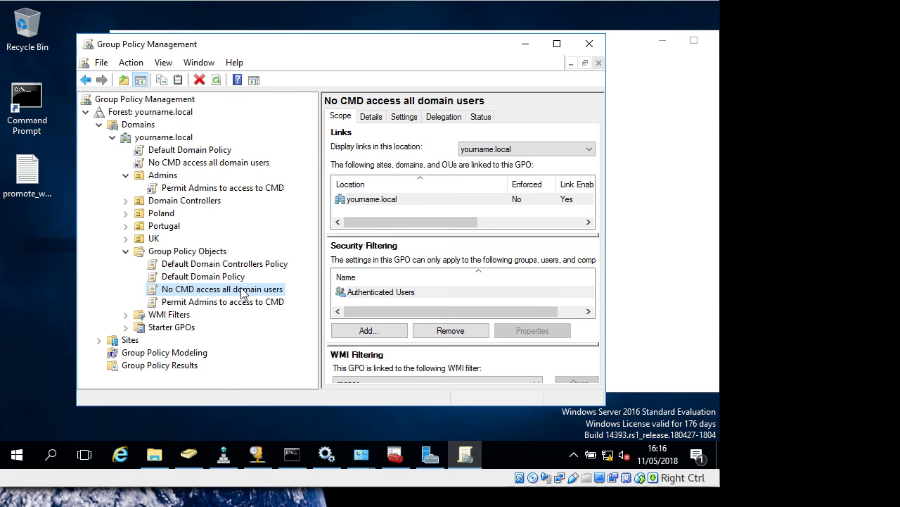
Delete the Permit Admins to access to CMD link from the Admins OU and view the GPO's scope
click(203, 188)
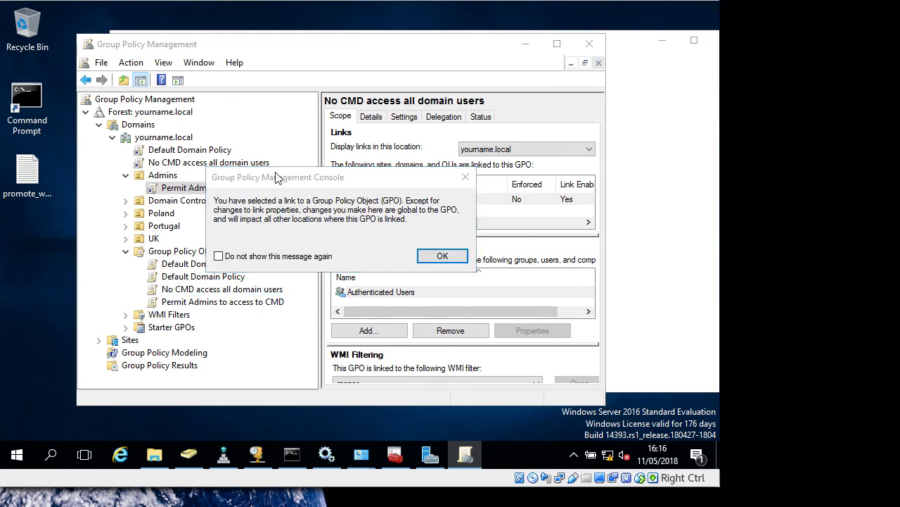
click(441, 256)
right_click(218, 188)
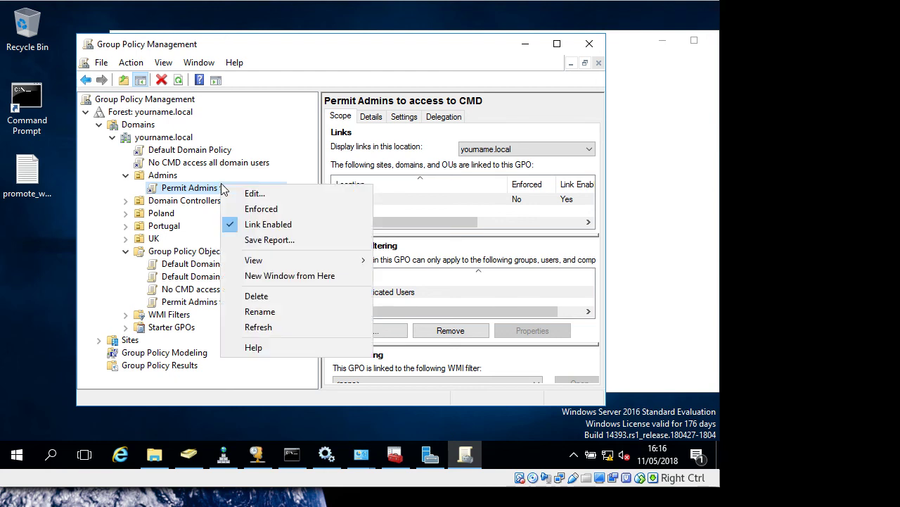
click(266, 295)
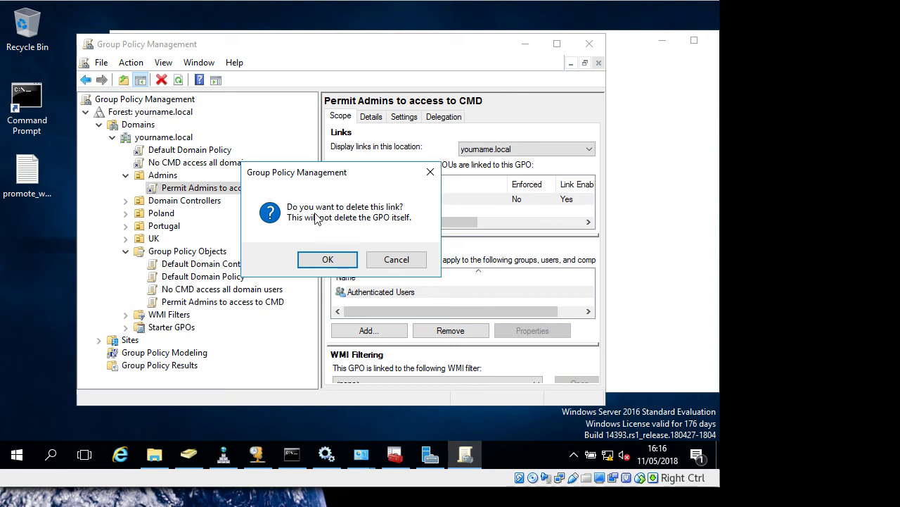
click(328, 260)
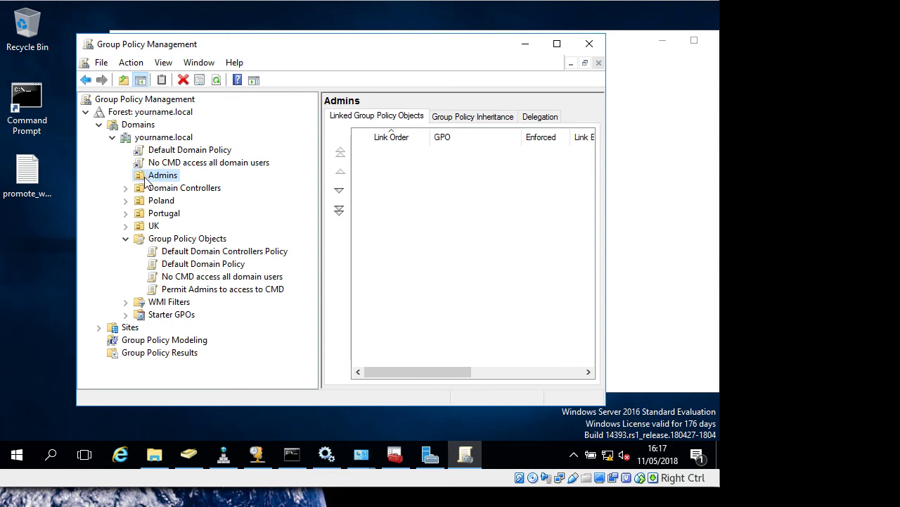
click(200, 290)
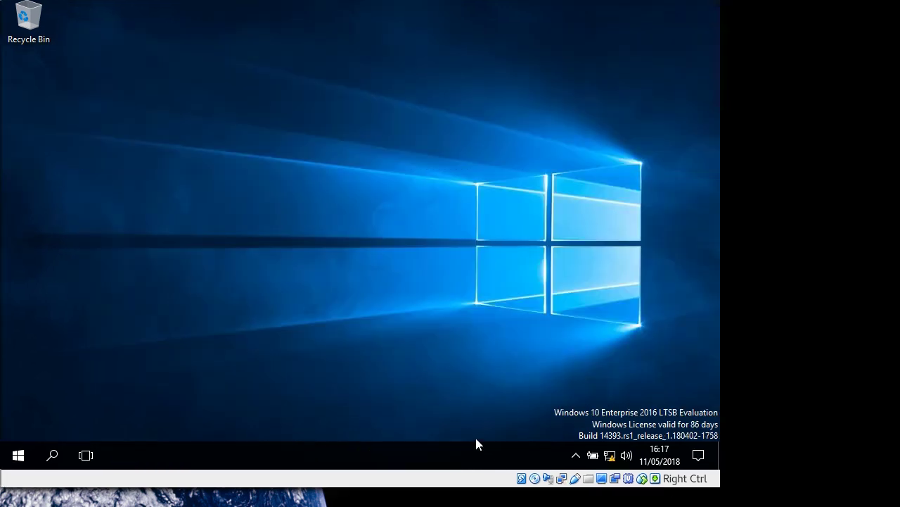
Sign out of the Windows 10 client and sign back in as president
click(19, 454)
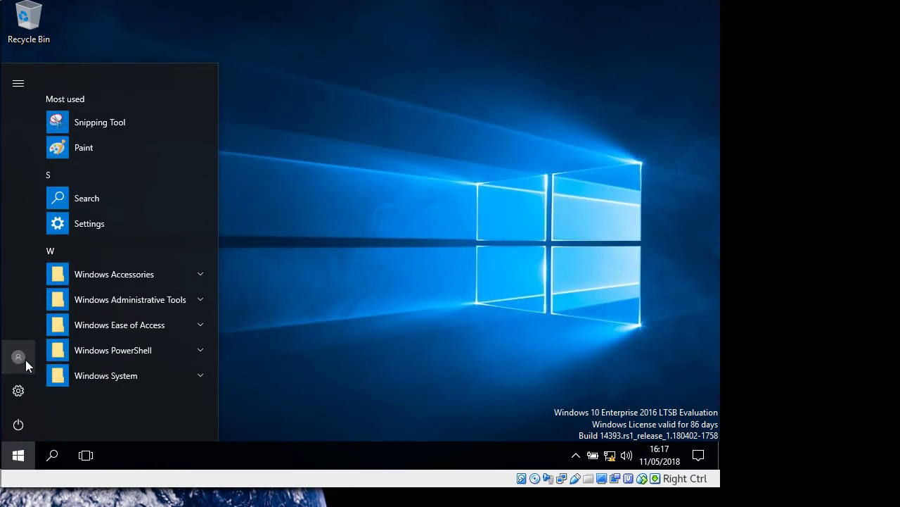
click(20, 358)
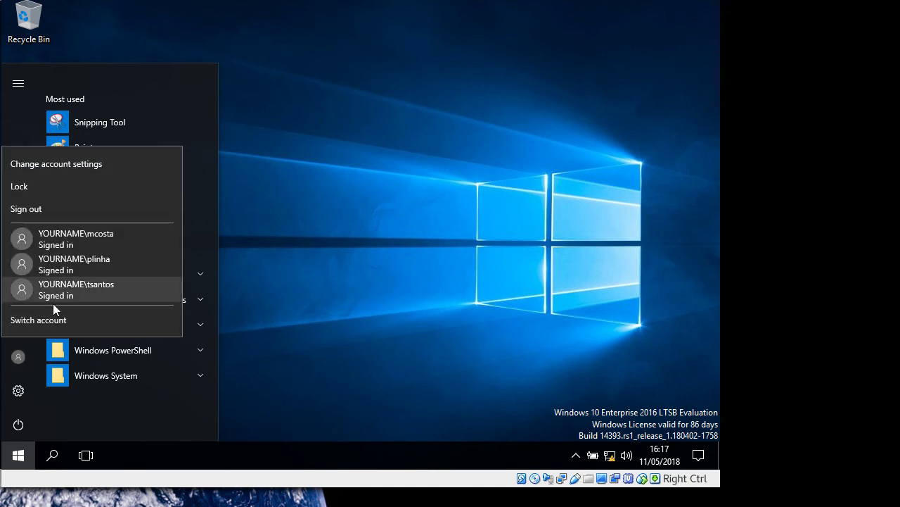
click(33, 208)
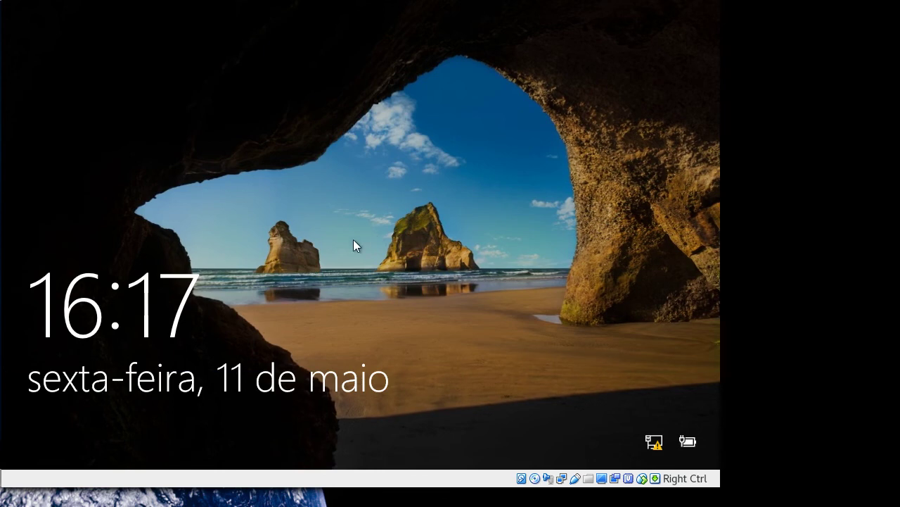
click(380, 257)
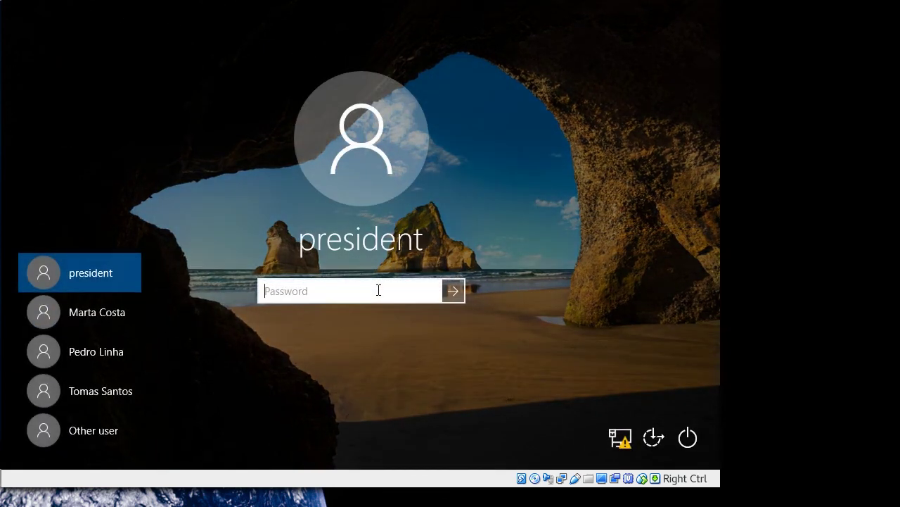
text(••••••••)
key(Return)
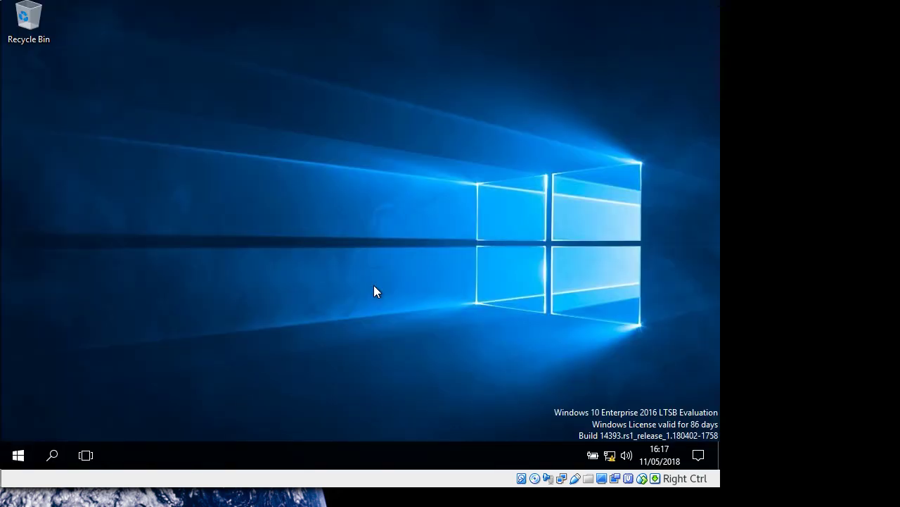
Run cmd and confirm Command Prompt is now disabled, then close it
click(19, 456)
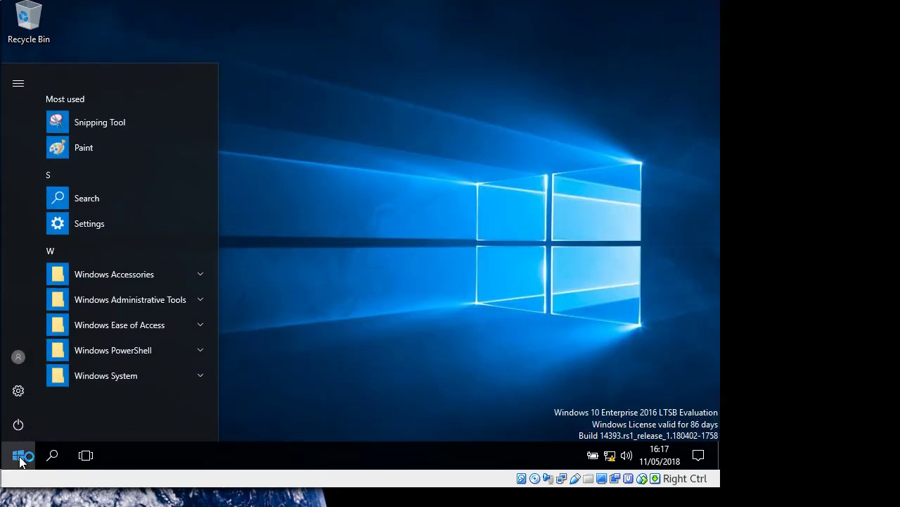
text(cmd)
key(Return)
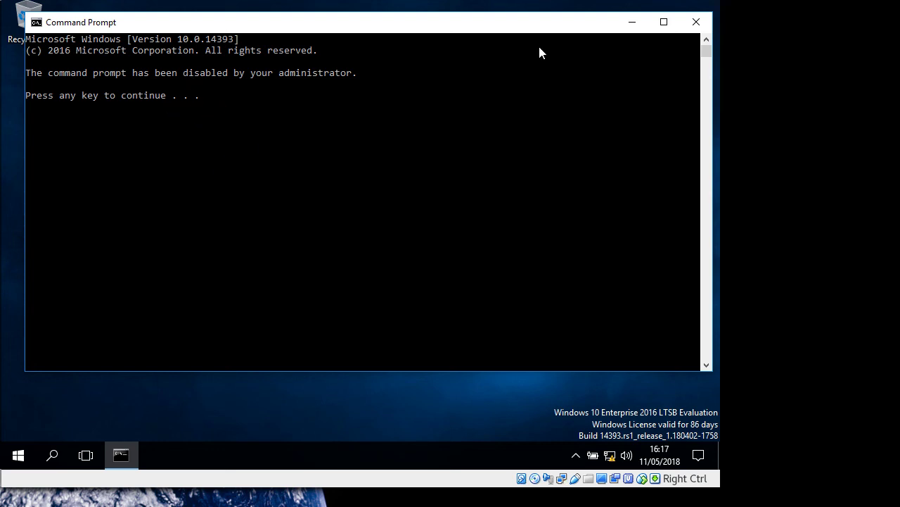
click(696, 25)
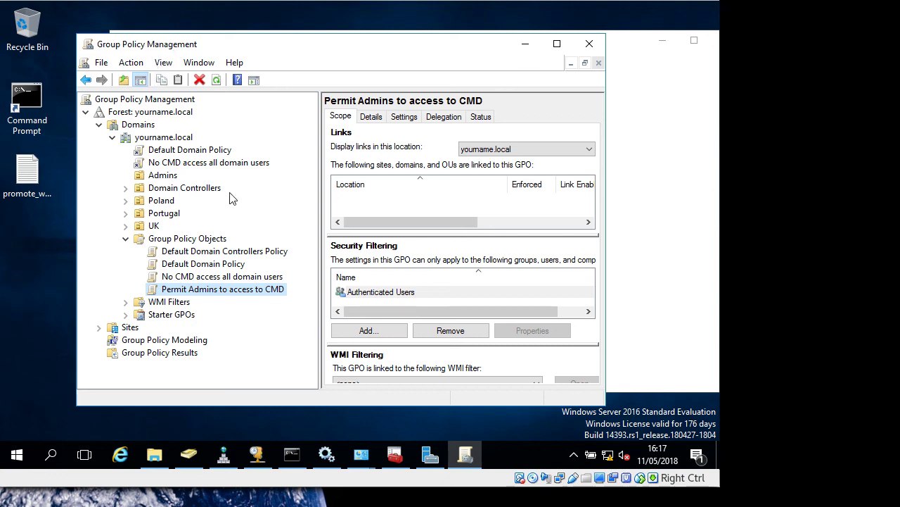
Link the existing Permit Admins to access to CMD GPO back to the Admins OU
right_click(166, 180)
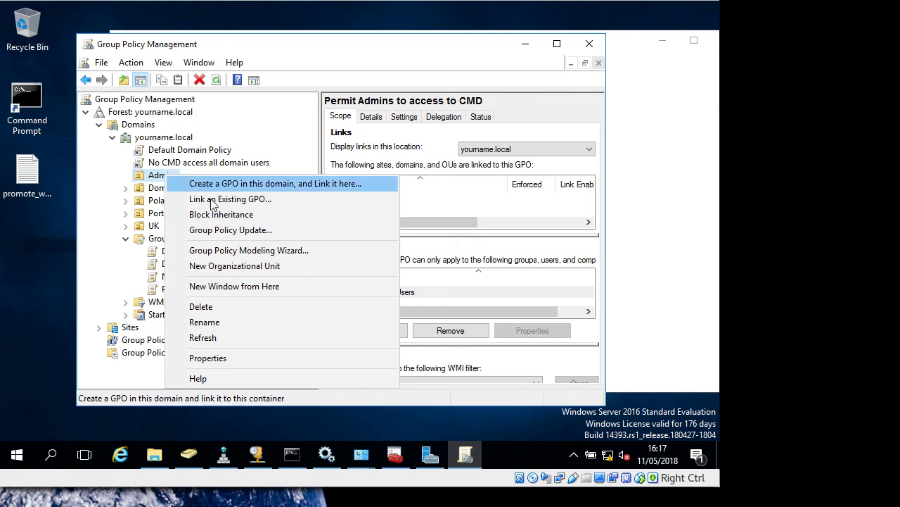
click(244, 199)
click(238, 221)
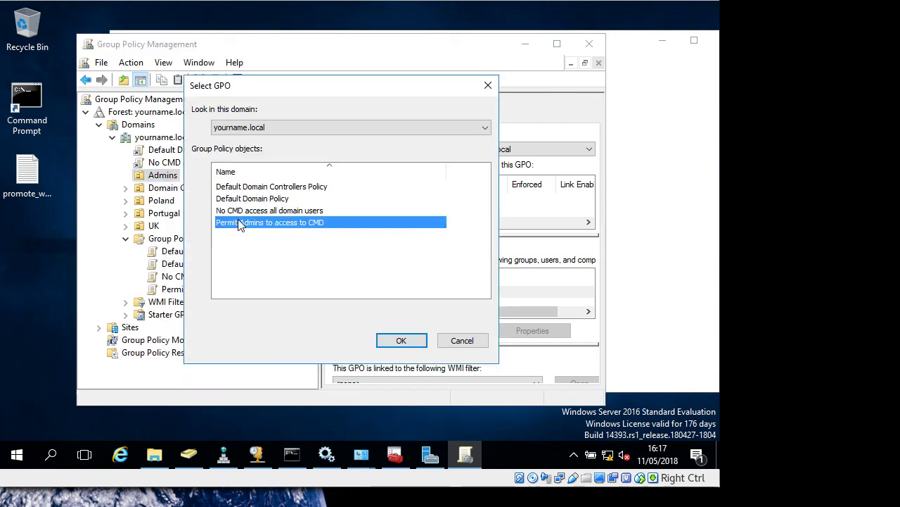
click(402, 341)
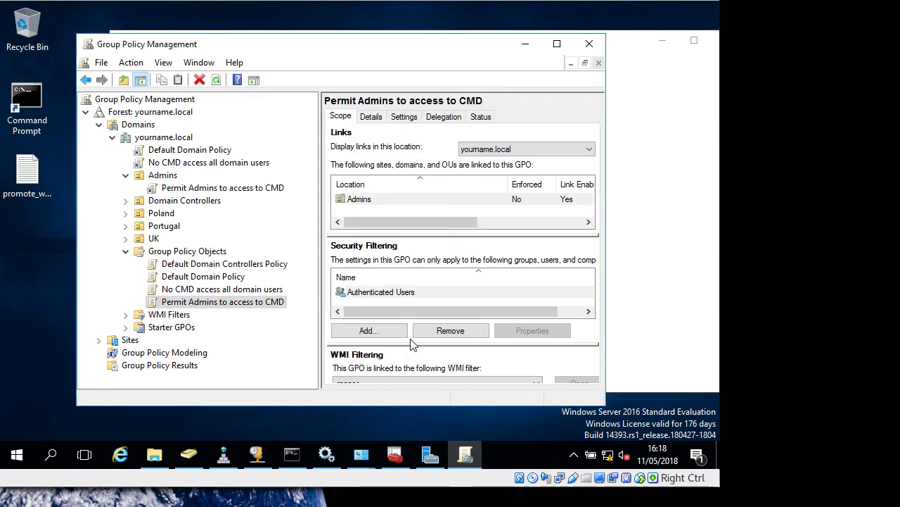
Rerun gpupdate /force in the administrator console
click(529, 45)
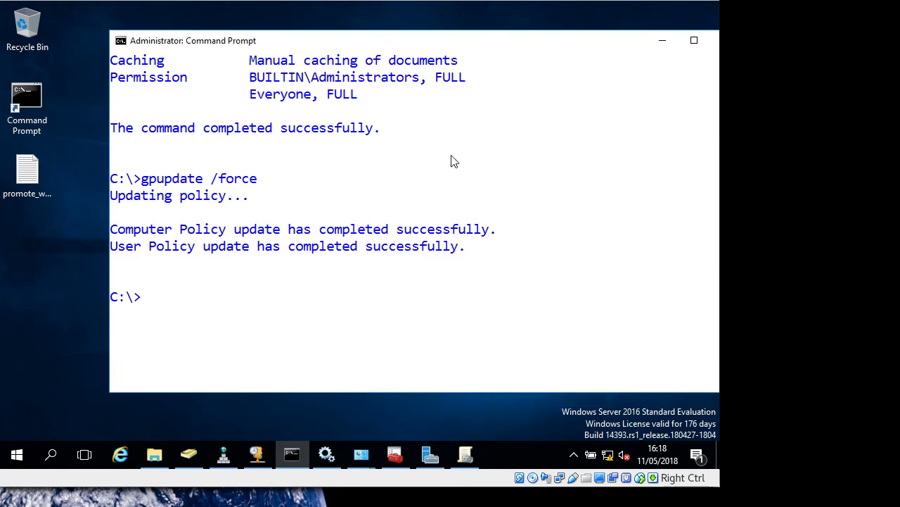
click(237, 315)
key(Up)
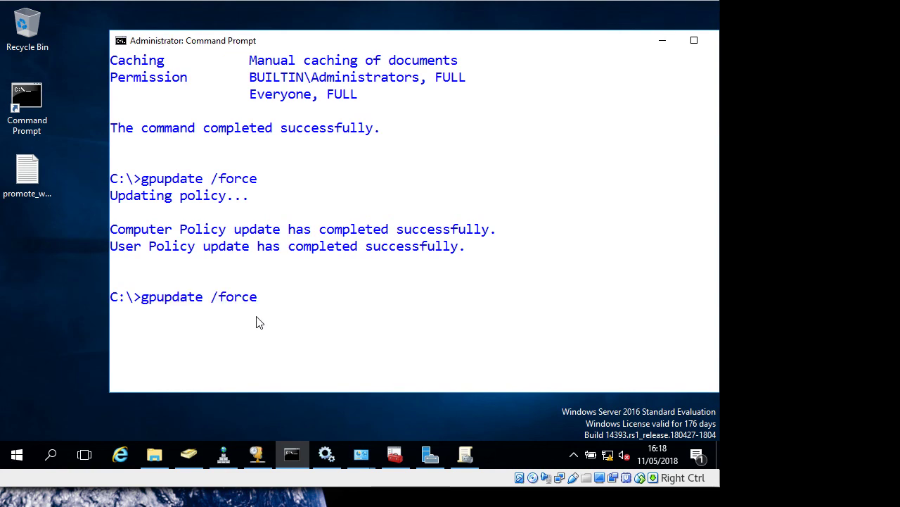
key(Return)
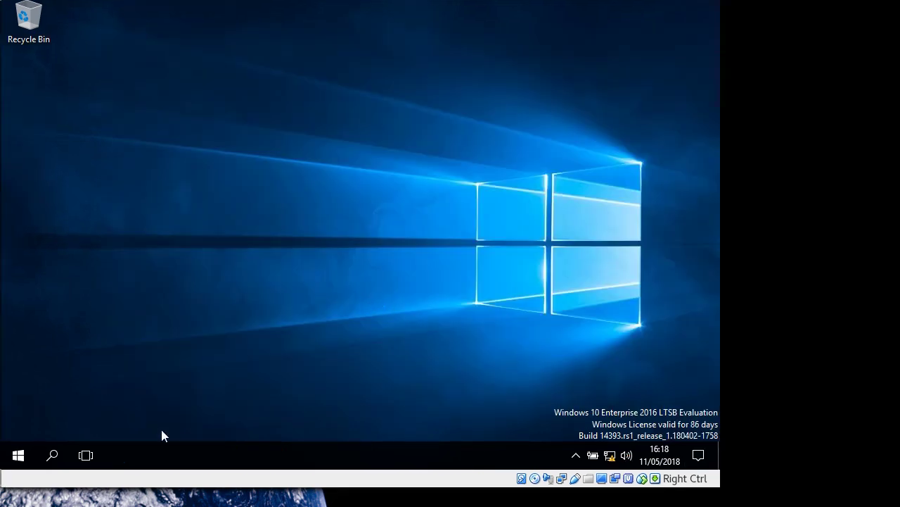
Run cmd as the current user and confirm Command Prompt is blocked
click(19, 457)
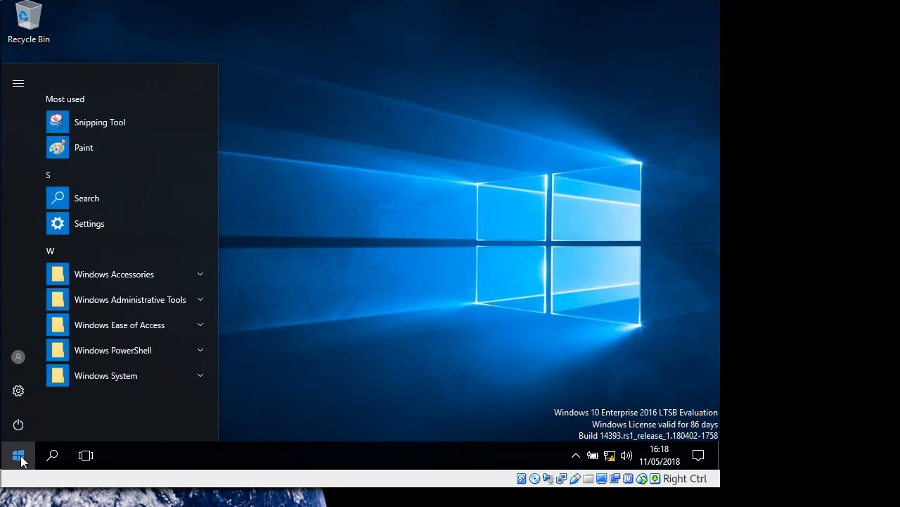
text(cmd)
key(Return)
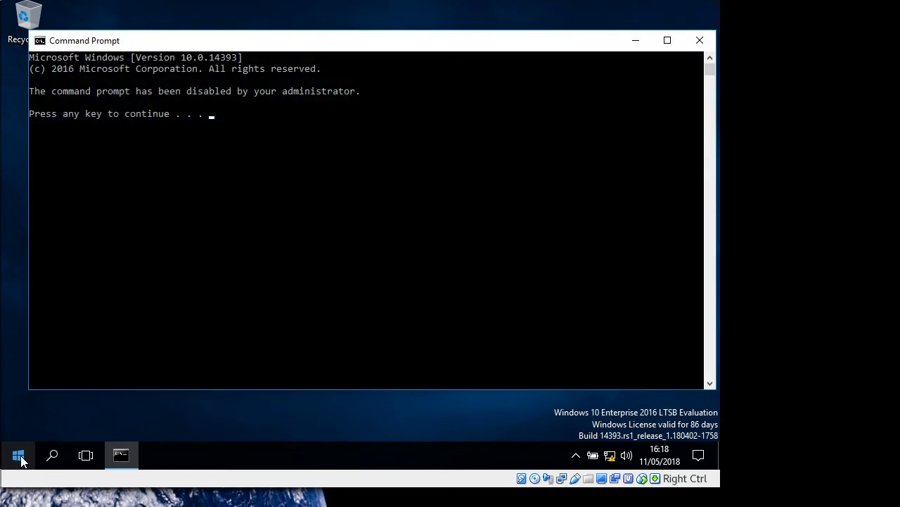
click(699, 40)
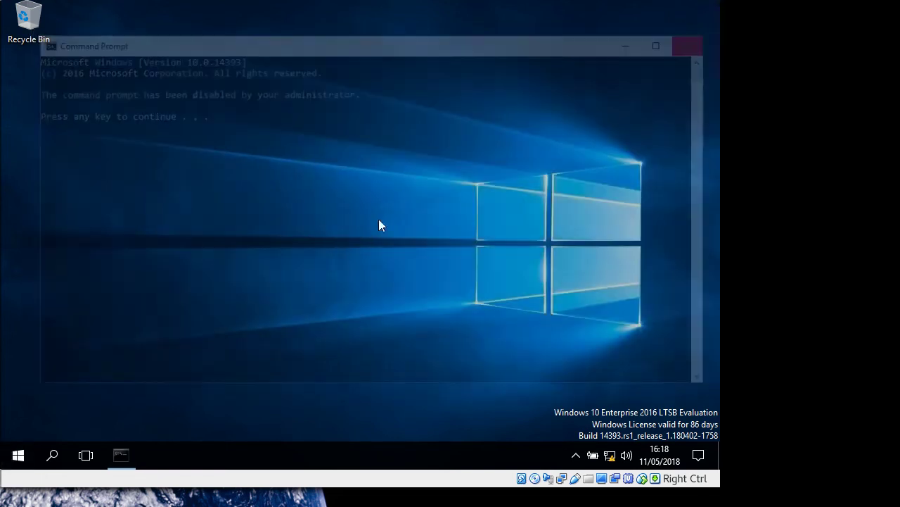
Sign out and sign back in as president, the Admins member
click(17, 456)
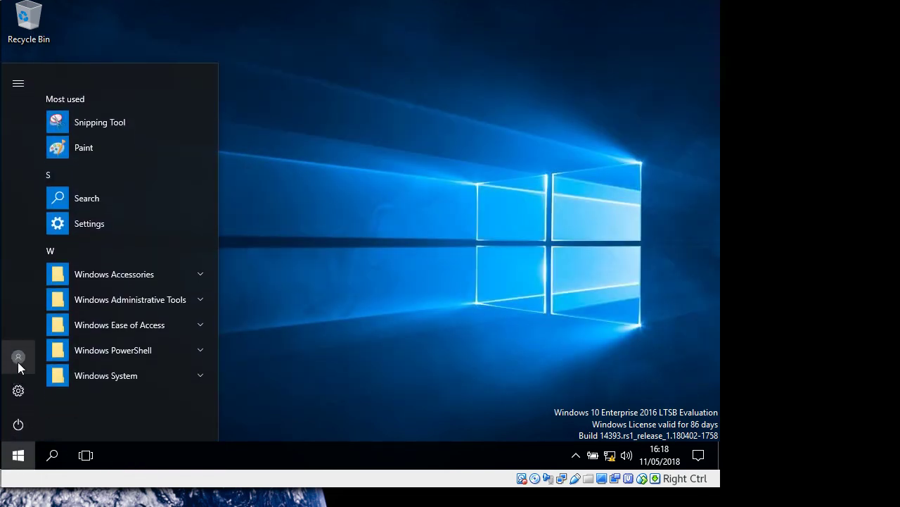
click(18, 360)
click(32, 207)
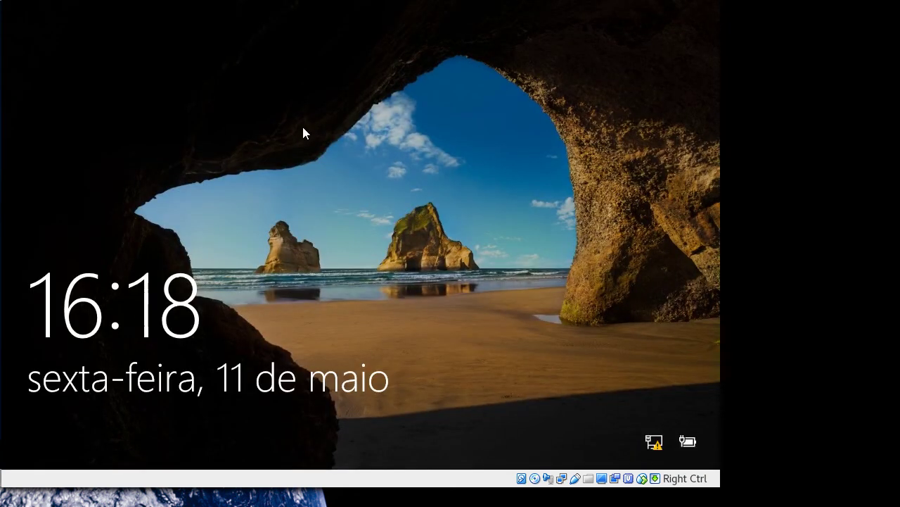
click(304, 129)
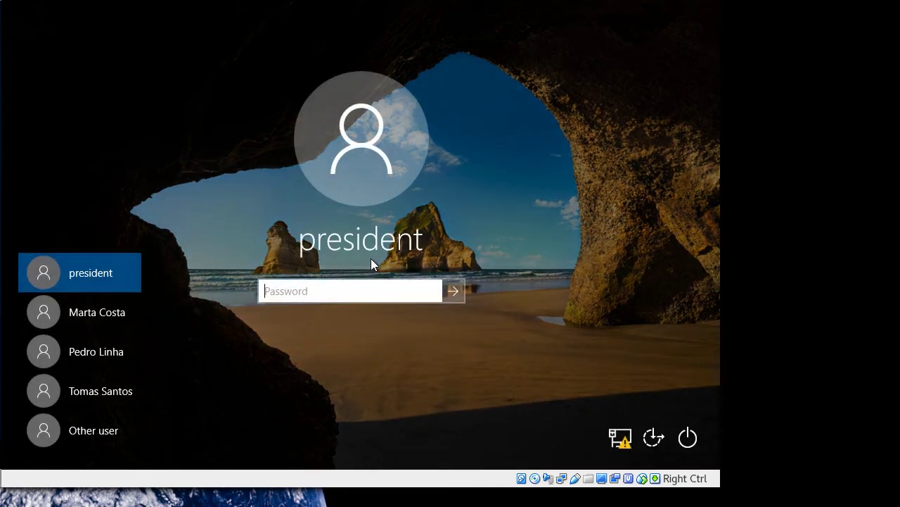
text(••••••••)
key(Return)
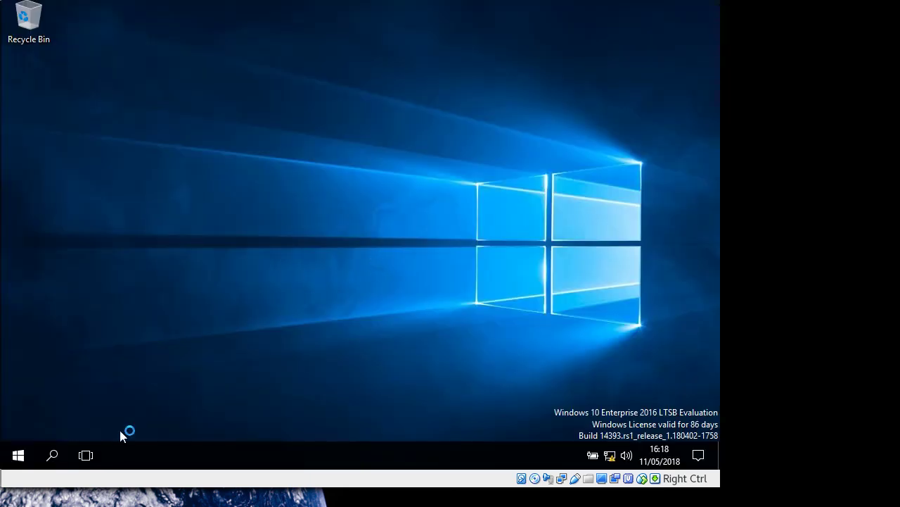
Confirm Command Prompt opens for president, close it, then choose Switch account
click(15, 457)
click(16, 459)
click(17, 459)
text(cmd)
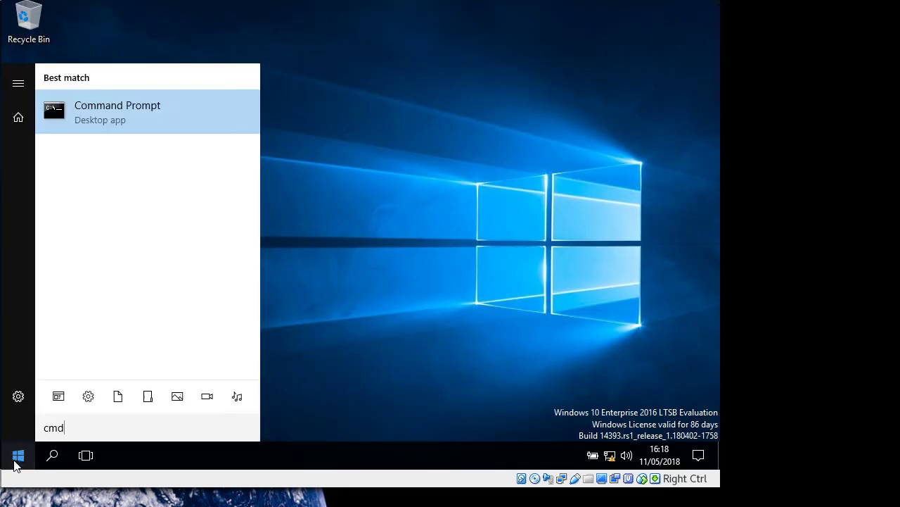
key(Return)
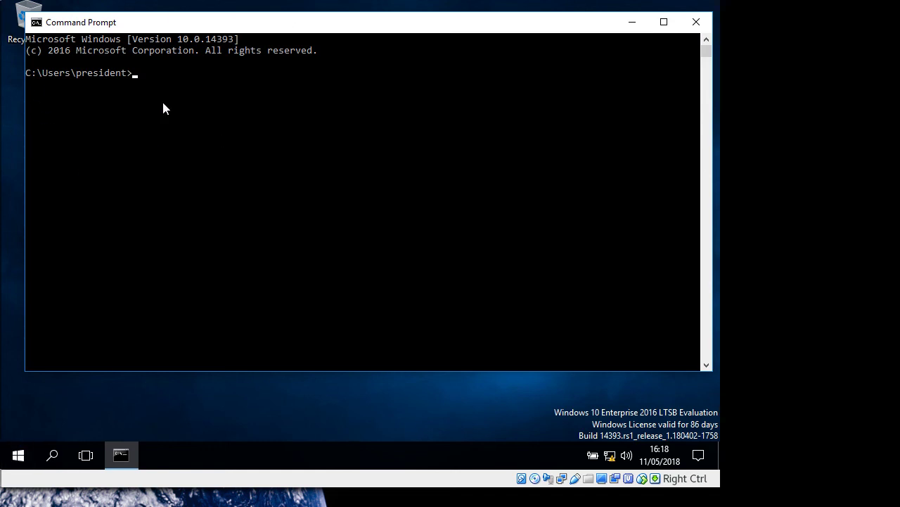
click(697, 21)
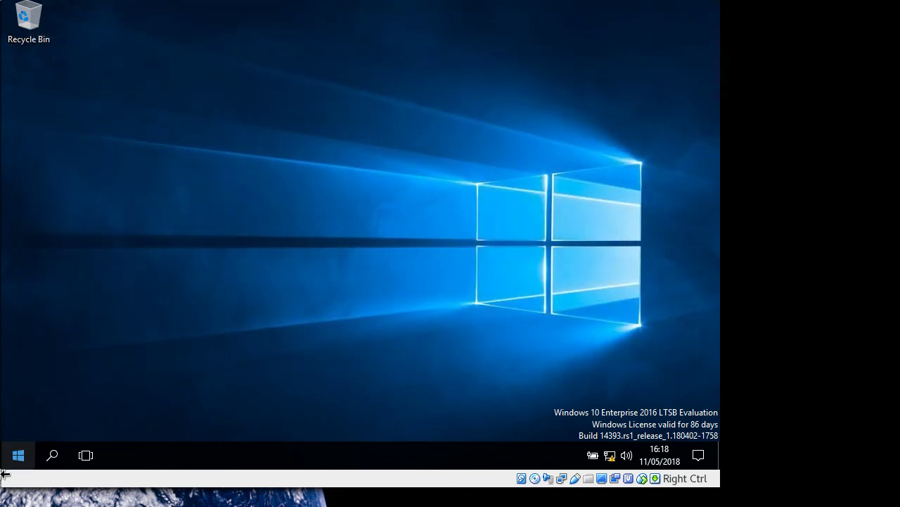
click(16, 456)
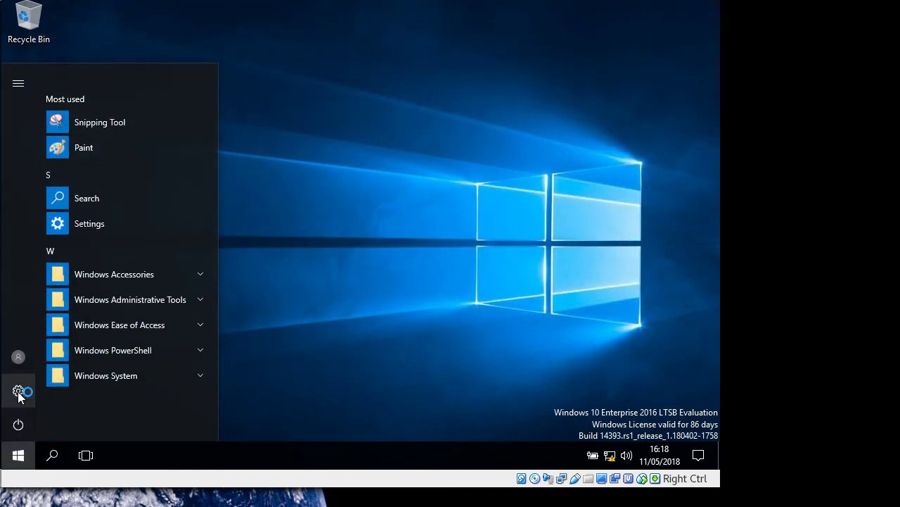
click(22, 360)
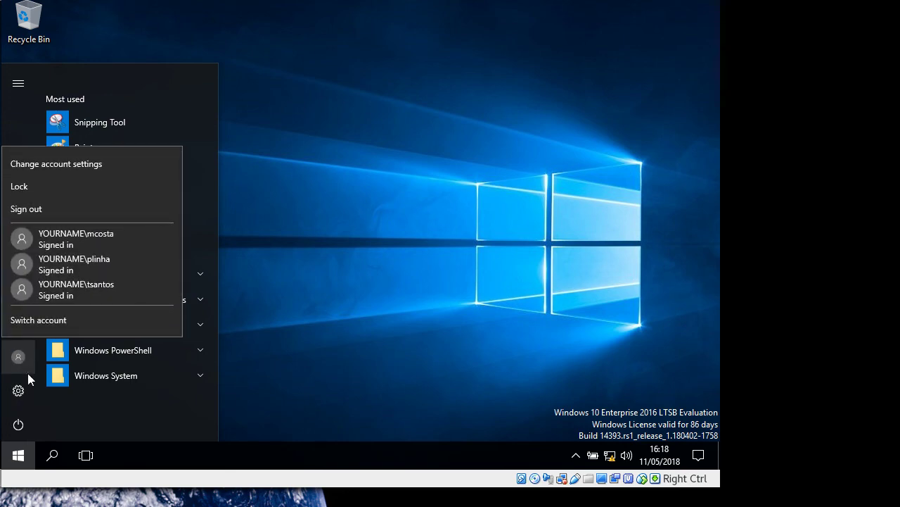
click(35, 320)
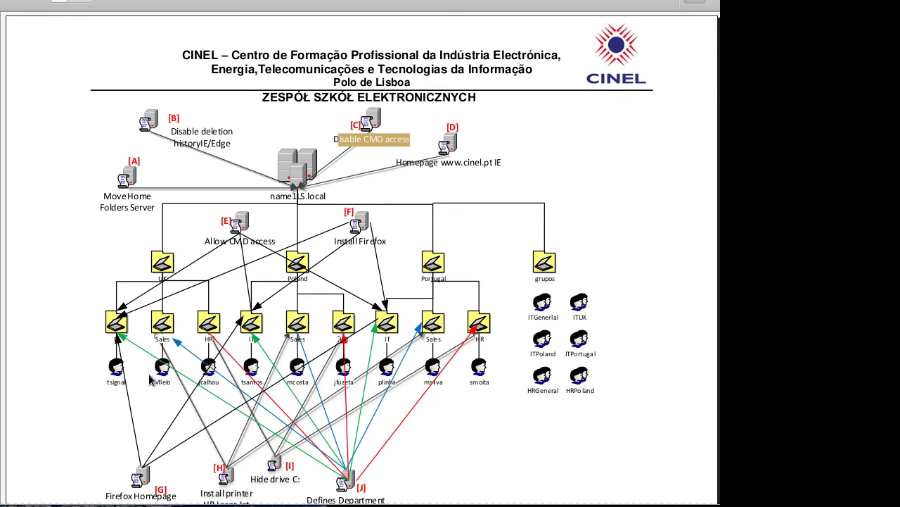
Highlight the leftmost user label under the UK OU in the CINEL diagram
drag(106, 382, 130, 382)
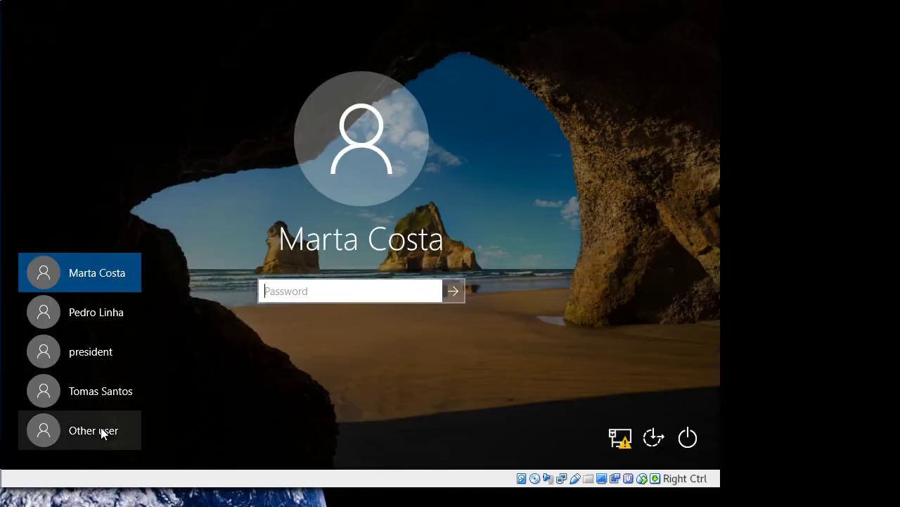
Sign in via Other user with another domain user's user name and password
click(100, 431)
text(tsignal)
key(Tab)
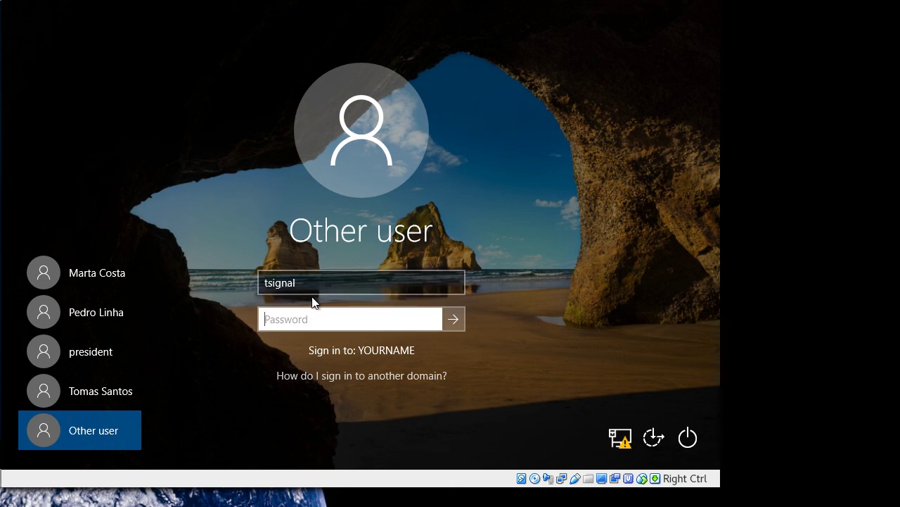
text(******)
key(Return)
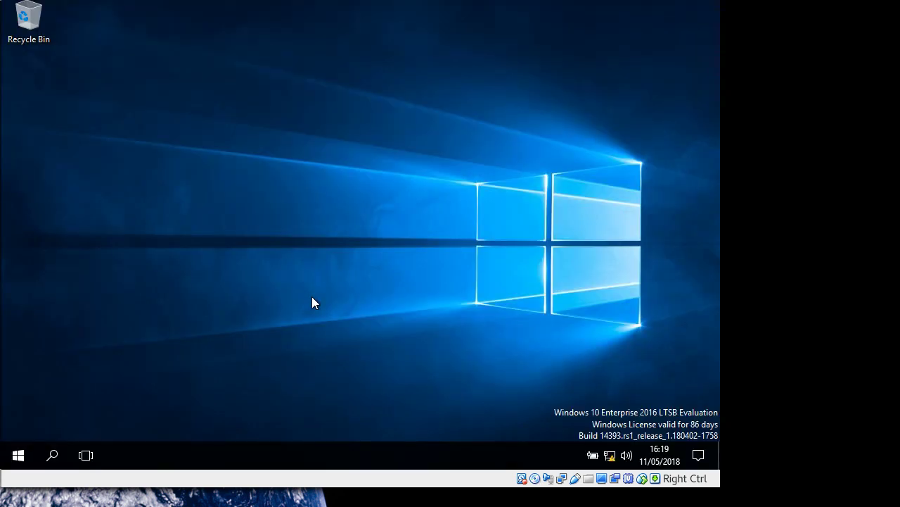
Run cmd and confirm Command Prompt is blocked for this user, then close it
click(21, 457)
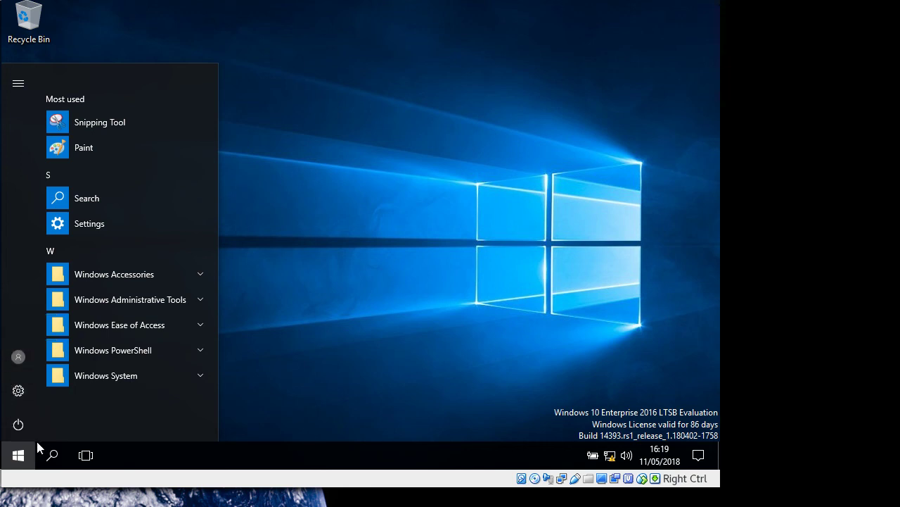
text(cmd)
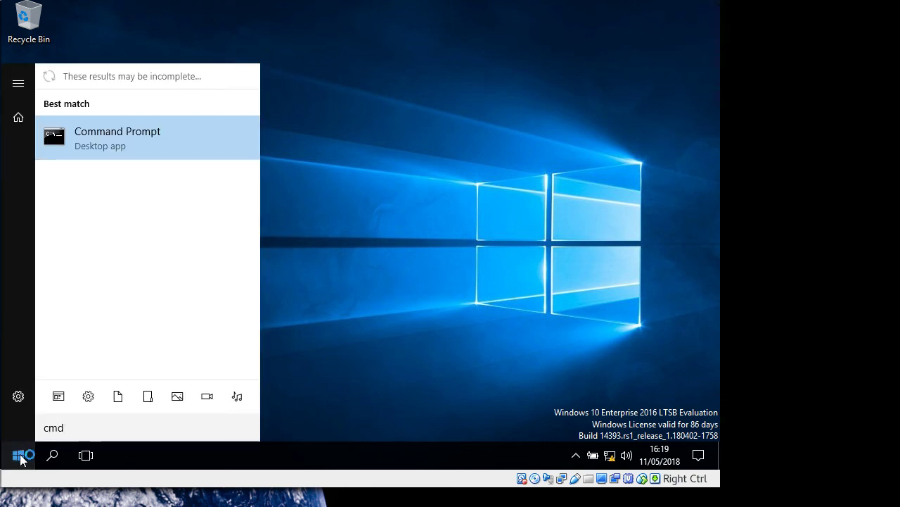
key(Return)
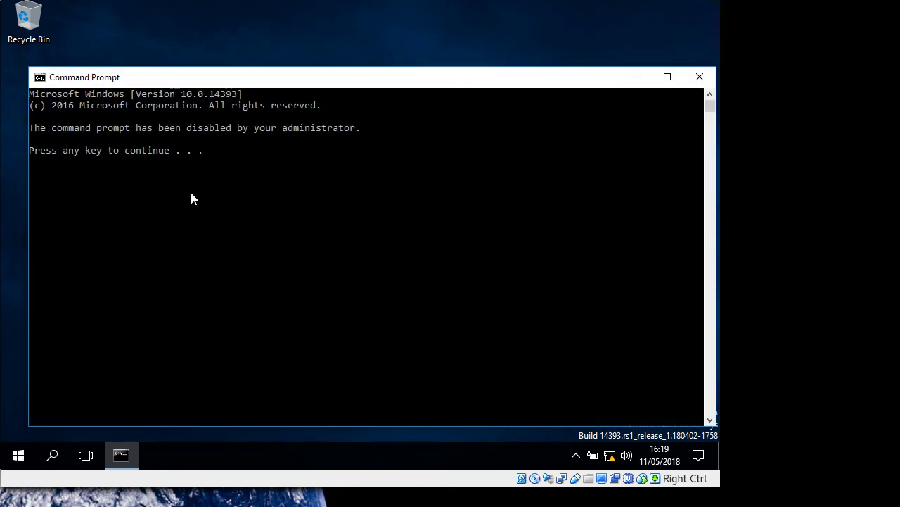
click(700, 78)
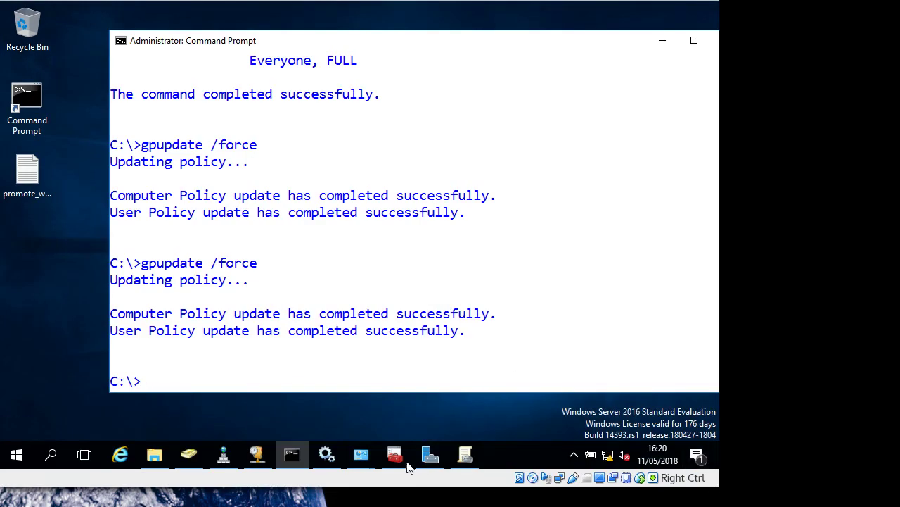
Bring Group Policy Management forward, showing Permit Admins to access to CMD linked to Admins
click(467, 455)
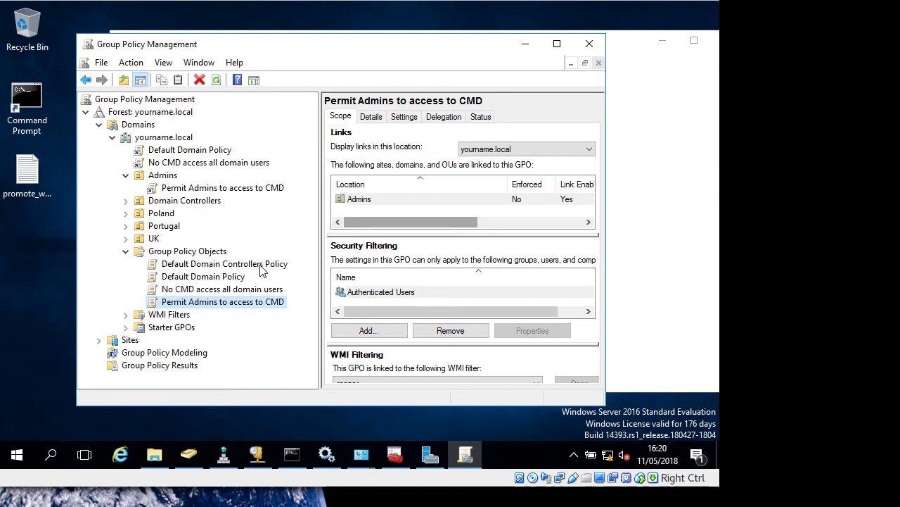
Switch to the CINEL task PDF, scroll to page 2, and highlight tasks A.4 through A.9
key(alt+Tab)
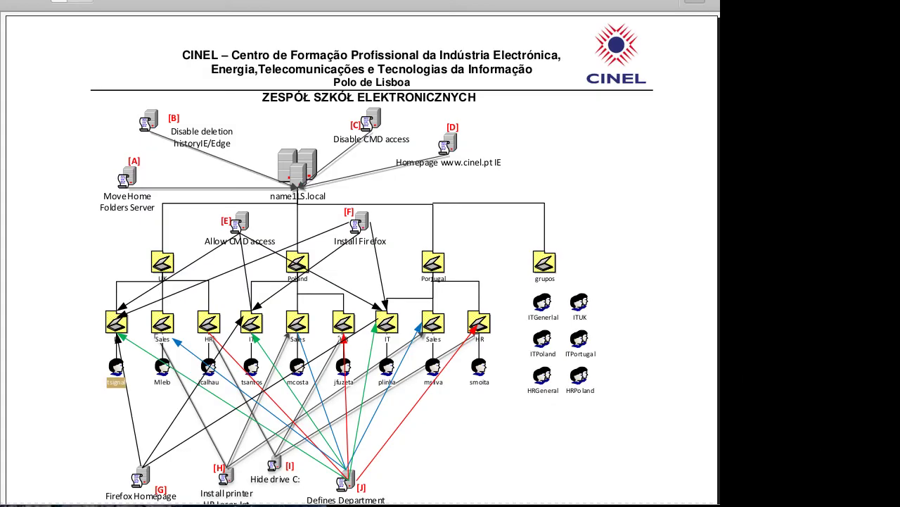
scroll(276, 278, down, 10)
scroll(276, 277, down, 5)
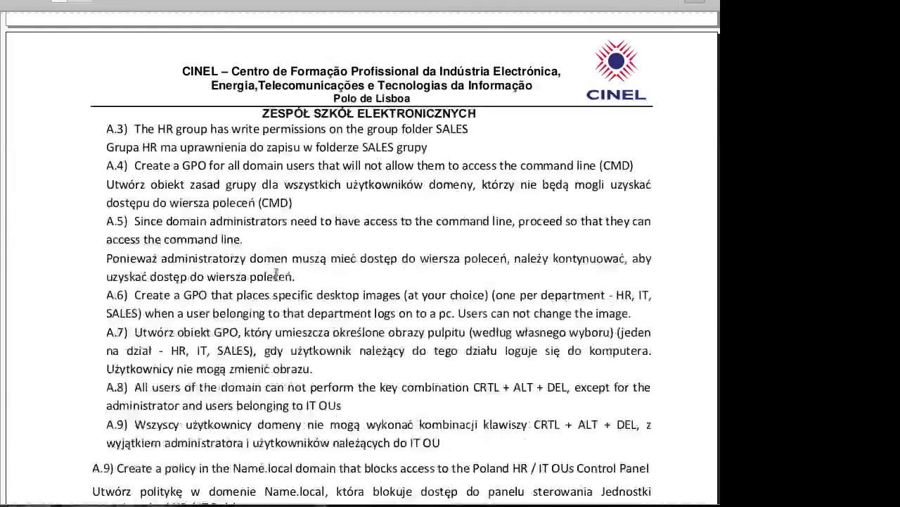
drag(141, 165, 284, 469)
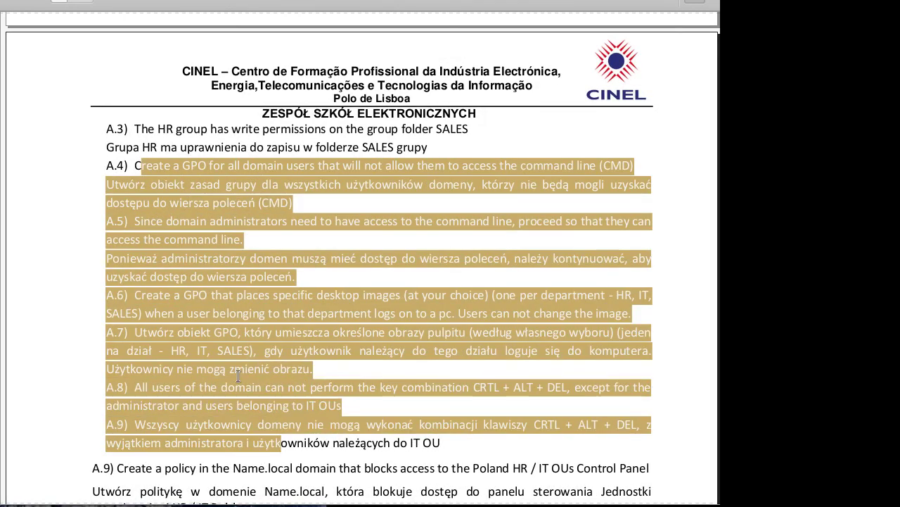